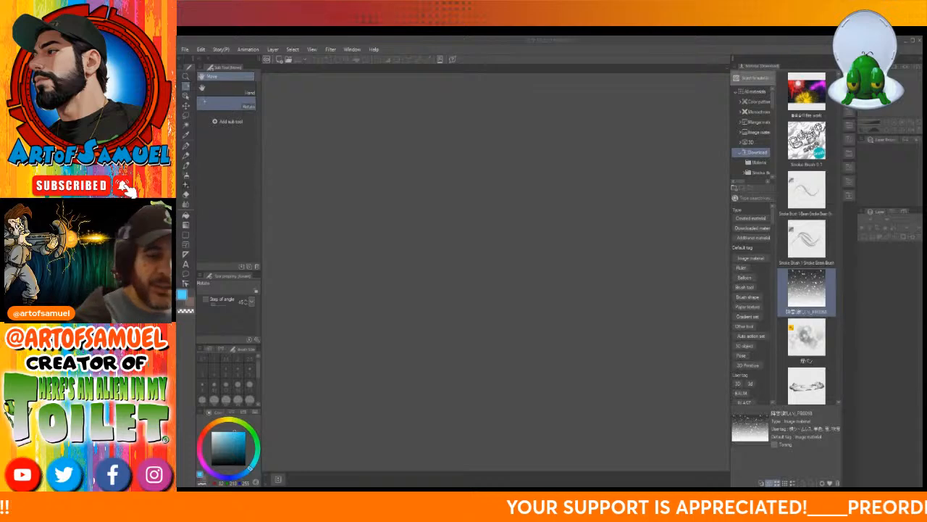
- Create a new illustration canvas measuring 10 × 10 inches with a white paper color
left_click(184, 50)
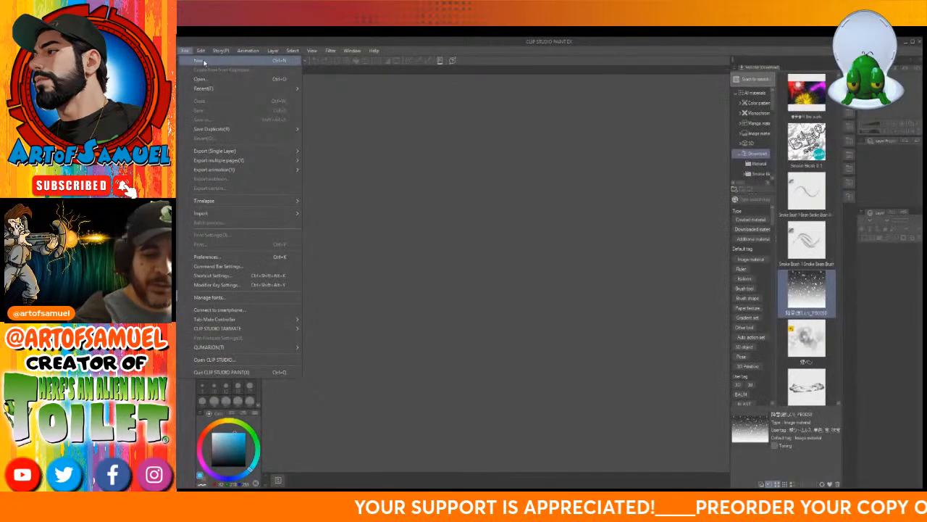
left_click(205, 62)
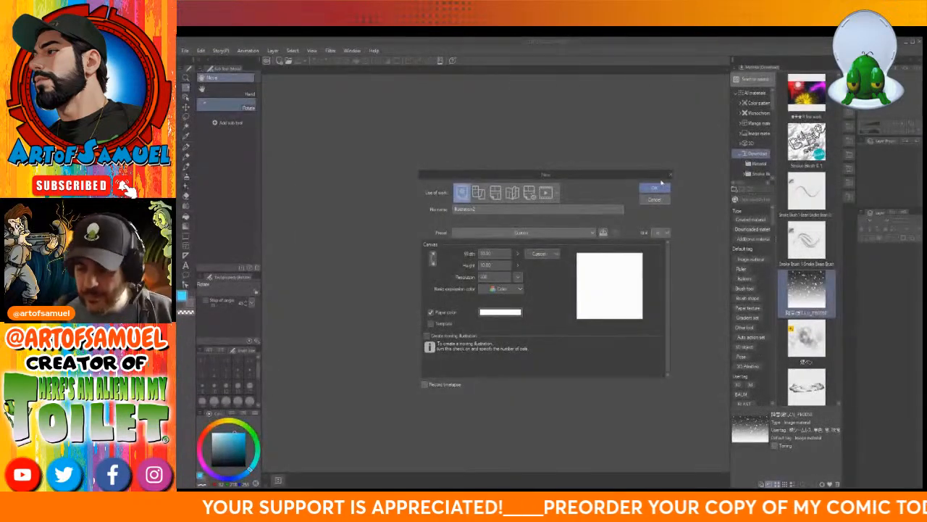
left_click(654, 187)
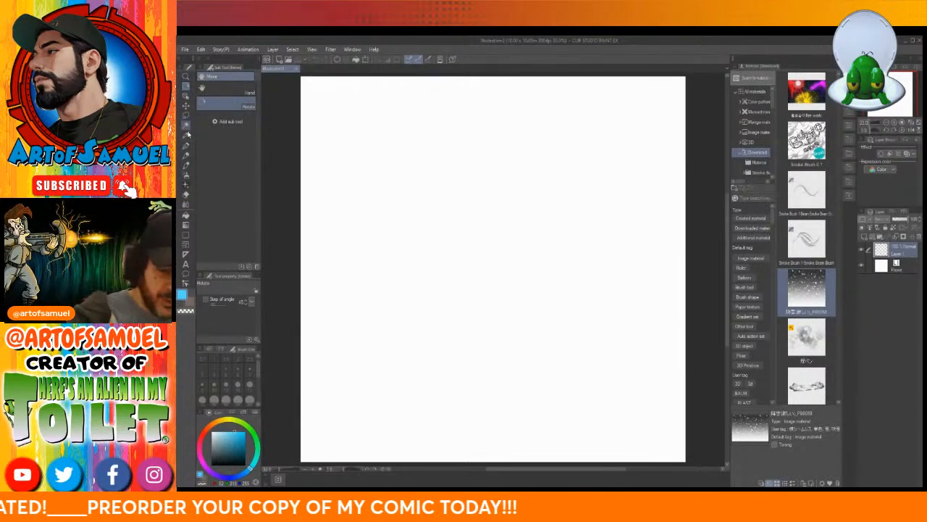
- Sketch an egg-shaped head outline in the canvas's upper area with the Pencil in black
key("p")
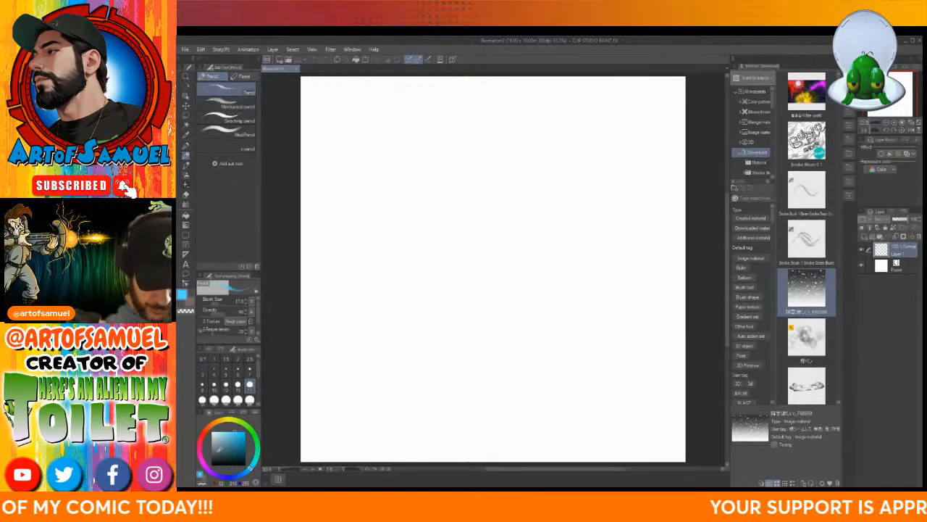
left_click(222, 455)
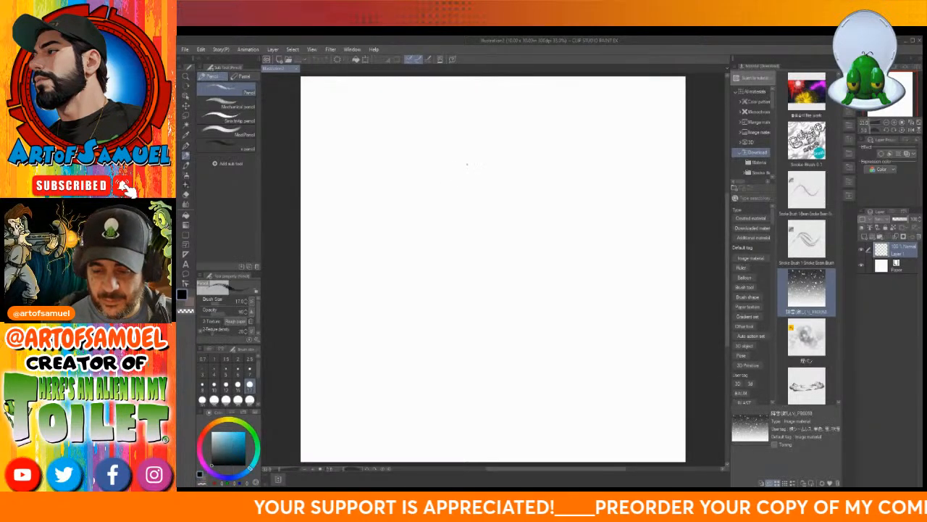
mouse_move(443, 212)
left_mouse_down()
mouse_move(467, 167)
mouse_move(435, 145)
mouse_move(420, 168)
left_mouse_up()
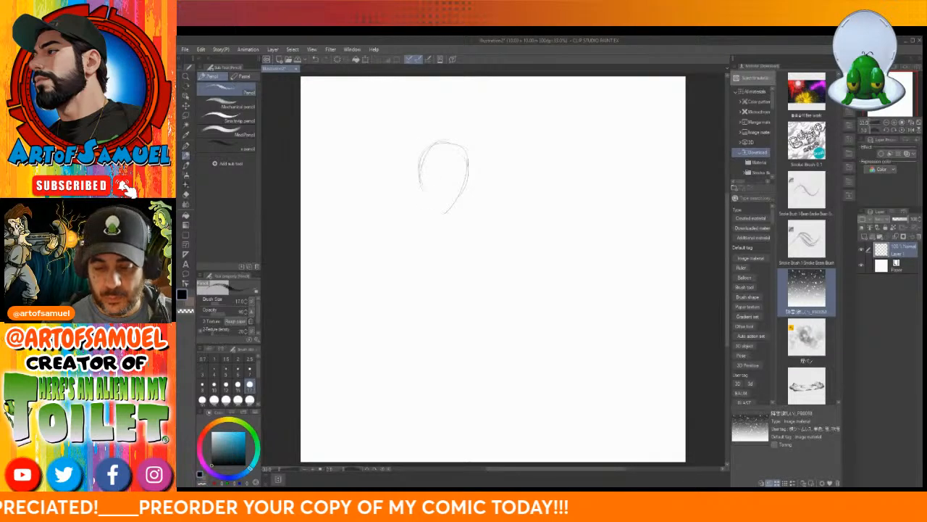
mouse_move(418, 150)
left_mouse_down()
mouse_move(446, 136)
mouse_move(415, 163)
mouse_move(424, 192)
mouse_move(419, 168)
mouse_move(437, 199)
mouse_move(416, 149)
mouse_move(441, 215)
mouse_move(461, 201)
left_mouse_up()
left_click_drag(458, 145, 446, 206)
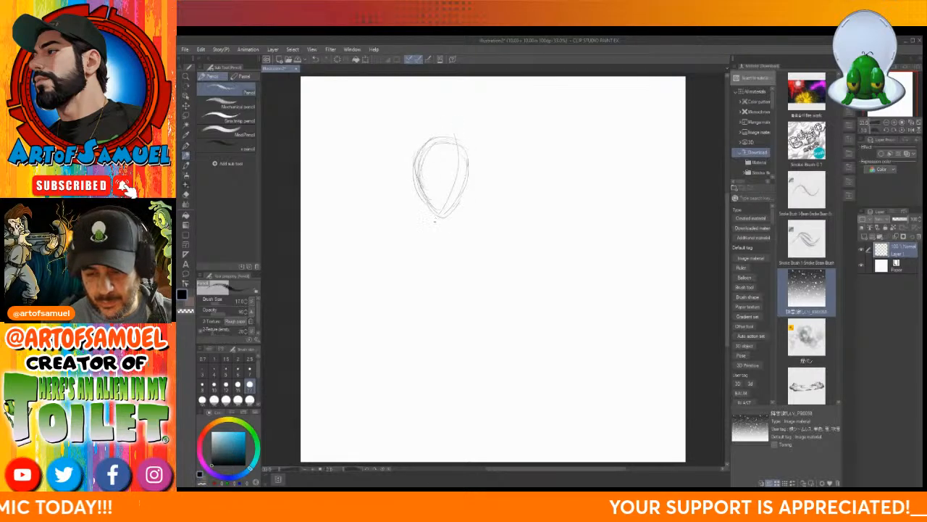
- Sketch a large oval eye inside the head, redrawing its strokes, and a narrower second eye on the head's right edge
mouse_move(432, 151)
left_mouse_down()
mouse_move(432, 185)
mouse_move(445, 184)
left_mouse_up()
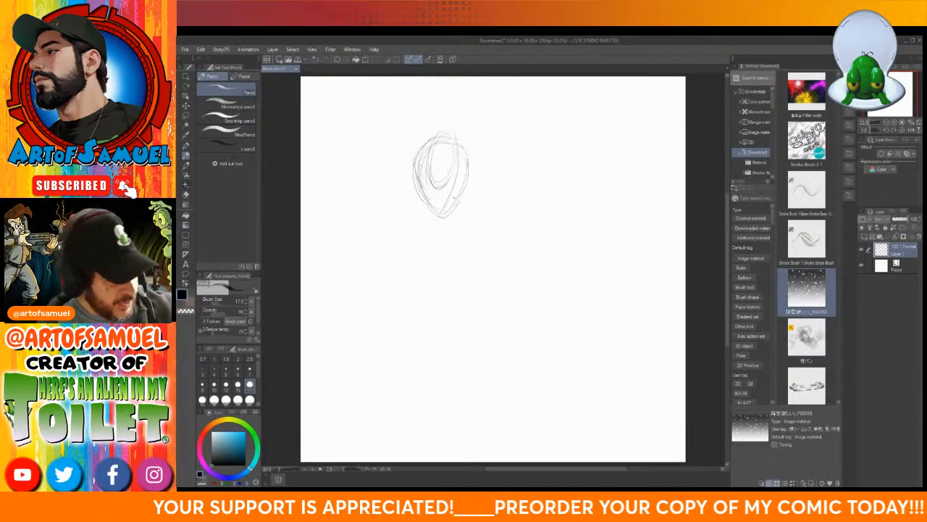
key("ctrl+z")
key("ctrl+z")
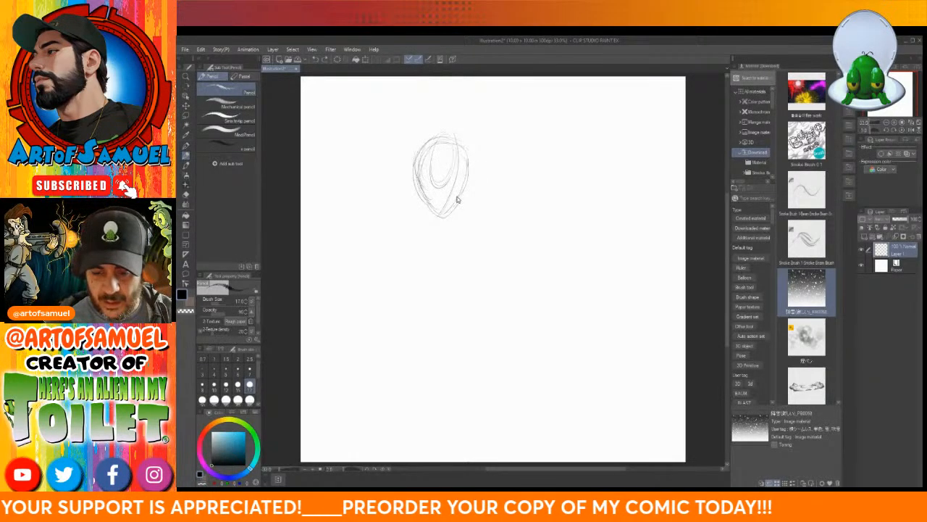
left_click_drag(429, 160, 427, 178)
left_click_drag(442, 141, 437, 196)
mouse_move(452, 158)
left_mouse_down()
mouse_move(428, 197)
mouse_move(467, 195)
left_mouse_up()
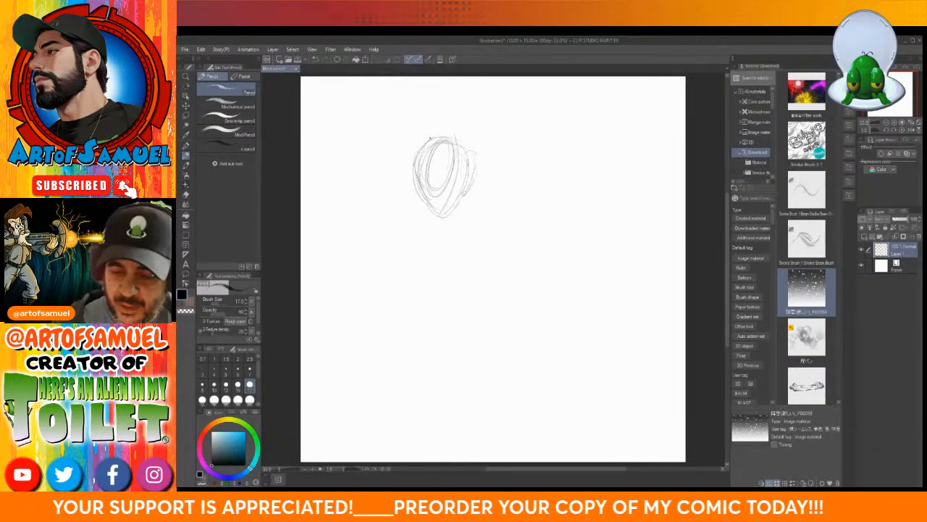
- Darken the head's contour and add a small oval pupil and a curved mouth line near the chin
mouse_move(427, 138)
left_mouse_down()
mouse_move(413, 172)
mouse_move(437, 219)
left_mouse_up()
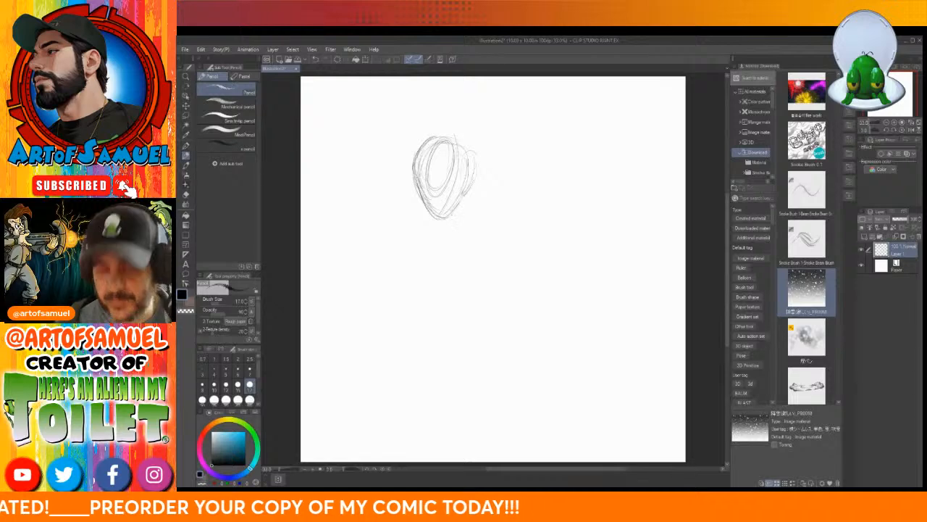
mouse_move(414, 164)
left_mouse_down()
mouse_move(425, 213)
mouse_move(439, 223)
left_mouse_up()
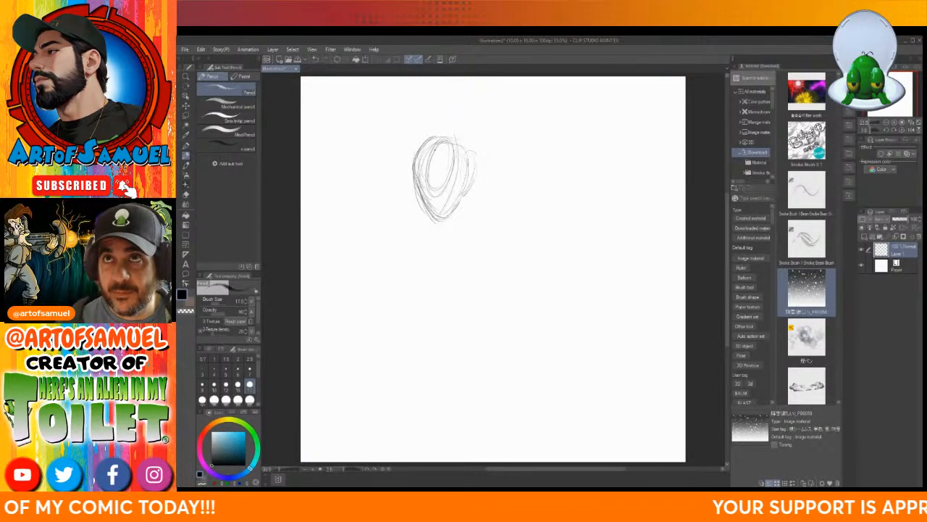
mouse_move(442, 168)
left_mouse_down()
mouse_move(447, 184)
mouse_move(472, 185)
left_mouse_up()
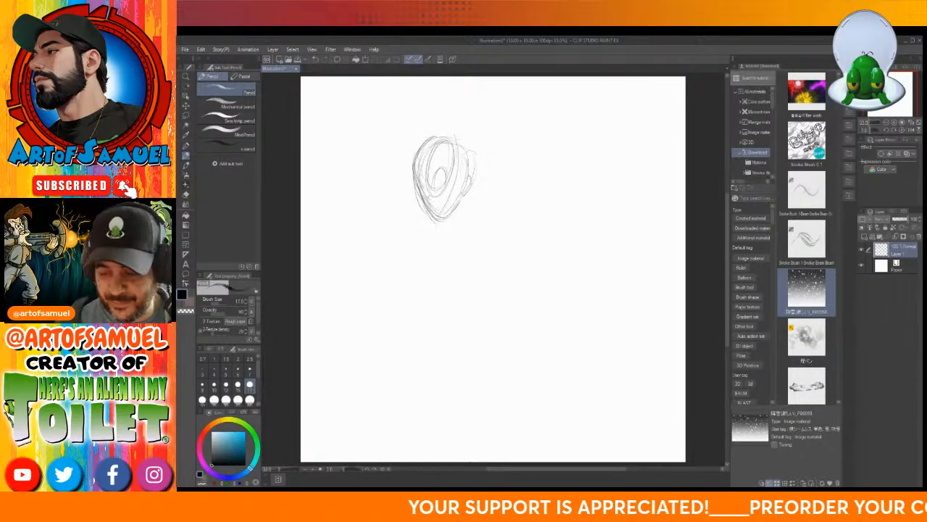
mouse_move(428, 210)
left_mouse_down()
mouse_move(454, 197)
mouse_move(455, 209)
mouse_move(432, 197)
mouse_move(449, 200)
mouse_move(449, 213)
left_mouse_up()
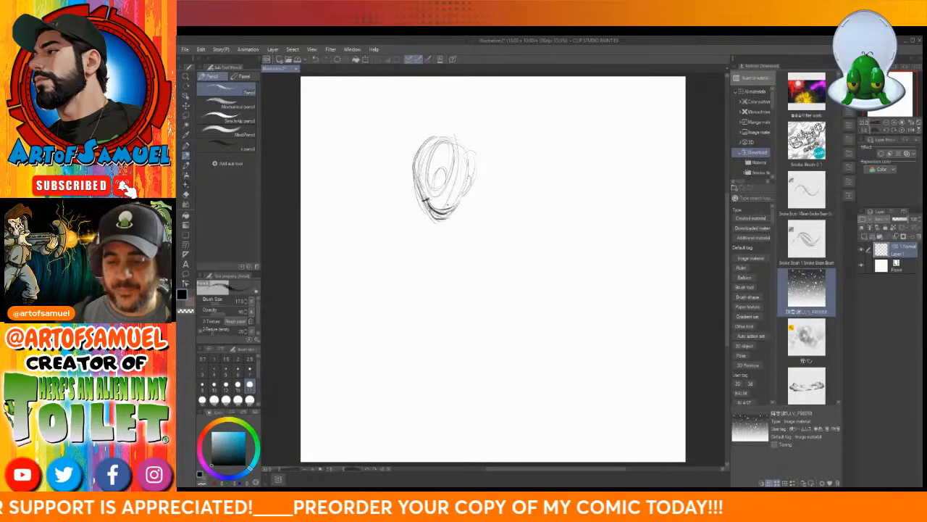
mouse_move(436, 136)
left_mouse_down()
mouse_move(414, 161)
mouse_move(411, 192)
mouse_move(434, 221)
mouse_move(458, 213)
mouse_move(475, 163)
left_mouse_up()
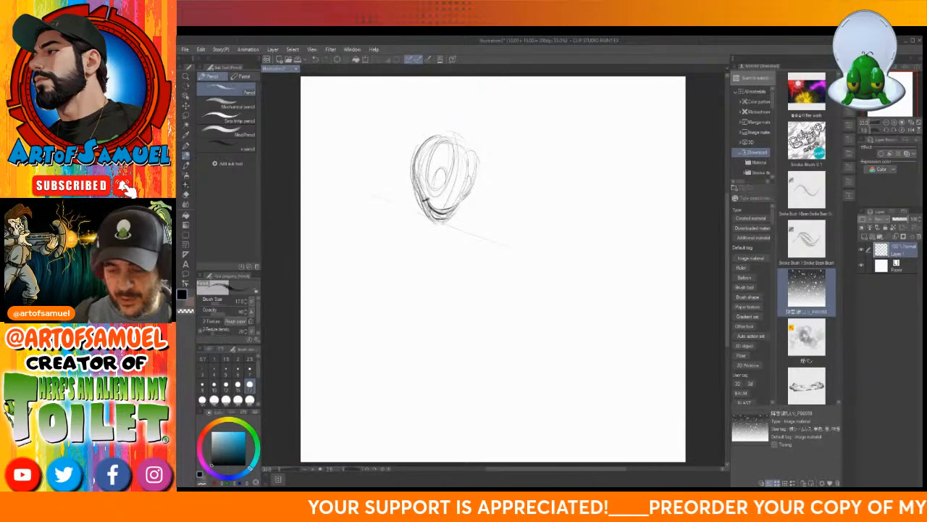
- Sketch long sloping arm guidelines beneath the head and shift the whole layer slightly to the right
left_click_drag(360, 193, 507, 245)
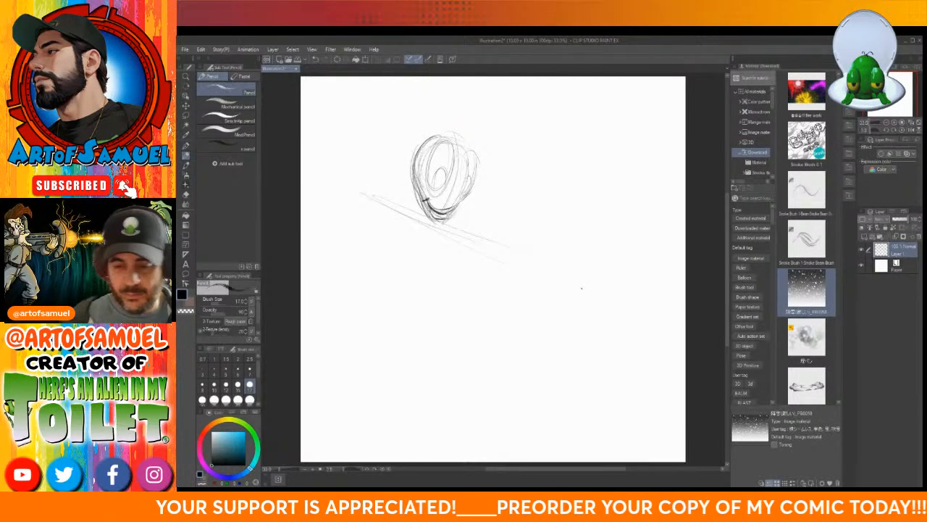
left_click(186, 105)
left_click_drag(446, 180, 481, 187)
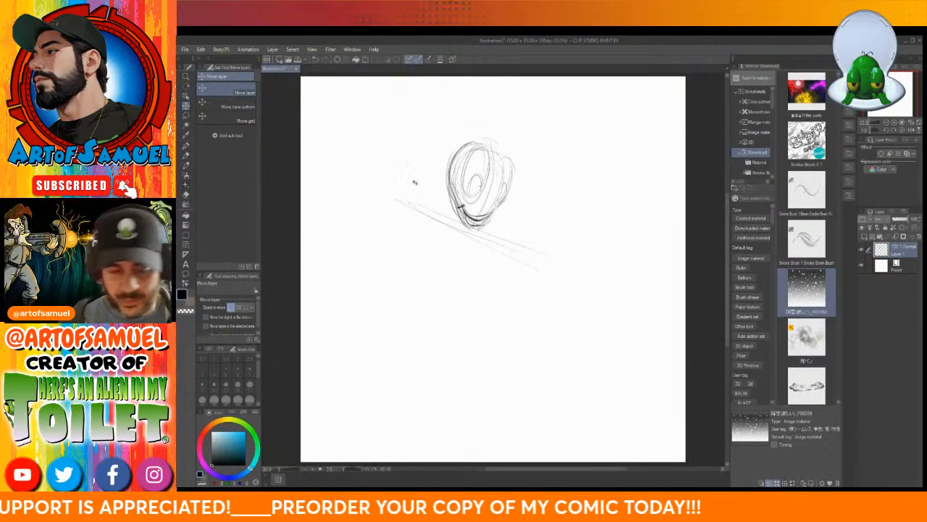
left_click(187, 158)
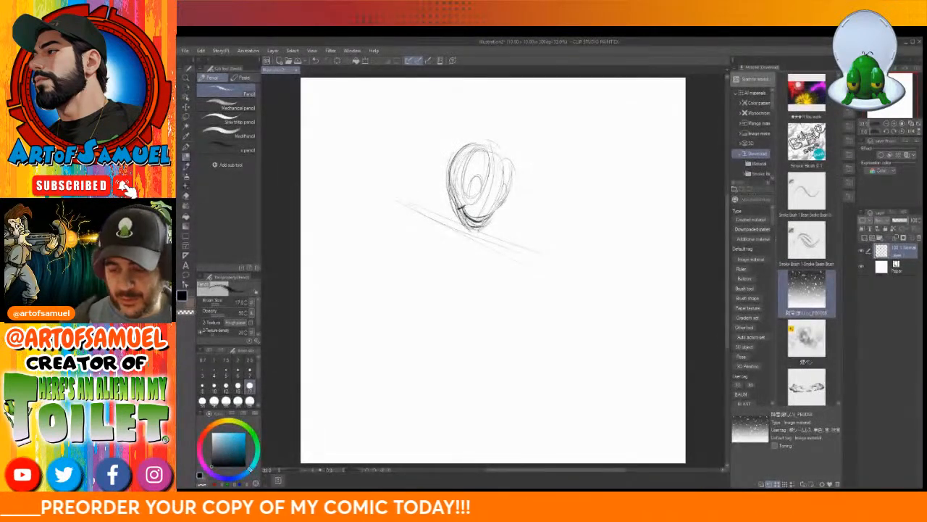
- Sketch the neck and the raised left-side arm, ending in an open hand with spread fingers at the canvas edge
mouse_move(450, 196)
left_mouse_down()
mouse_move(445, 214)
mouse_move(462, 231)
left_mouse_up()
left_click_drag(417, 210, 436, 218)
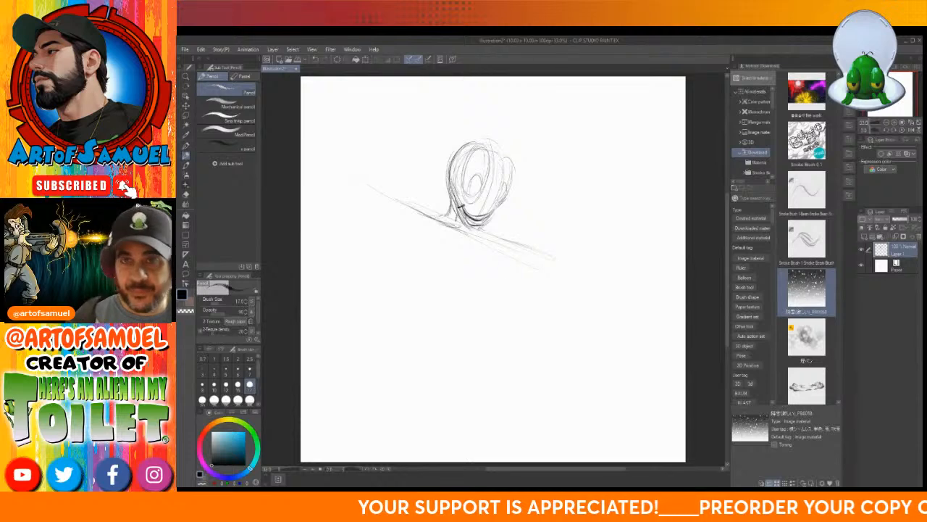
mouse_move(358, 180)
left_mouse_down()
mouse_move(369, 158)
mouse_move(359, 164)
mouse_move(379, 150)
mouse_move(365, 134)
mouse_move(353, 156)
left_mouse_up()
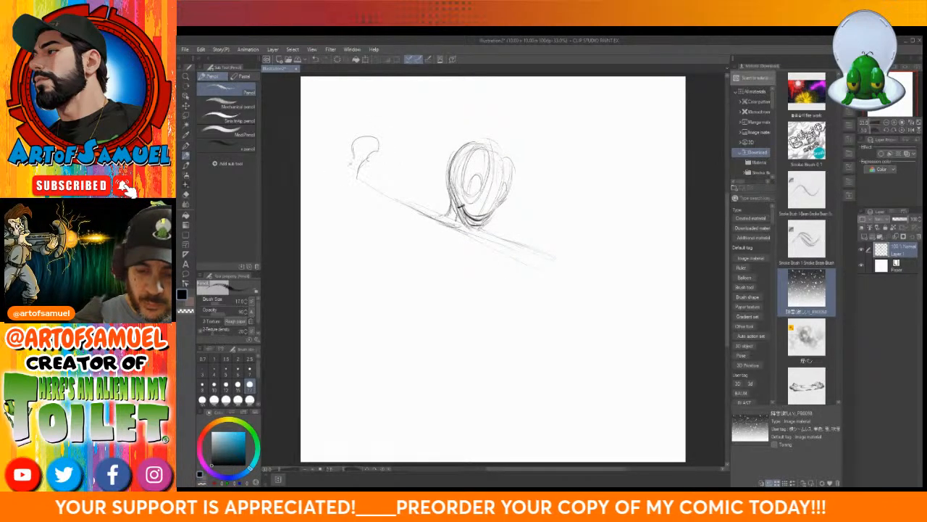
mouse_move(354, 159)
left_mouse_down()
mouse_move(336, 110)
mouse_move(322, 109)
mouse_move(336, 161)
left_mouse_up()
mouse_move(309, 121)
left_mouse_down()
mouse_move(303, 154)
mouse_move(334, 186)
mouse_move(371, 203)
left_mouse_up()
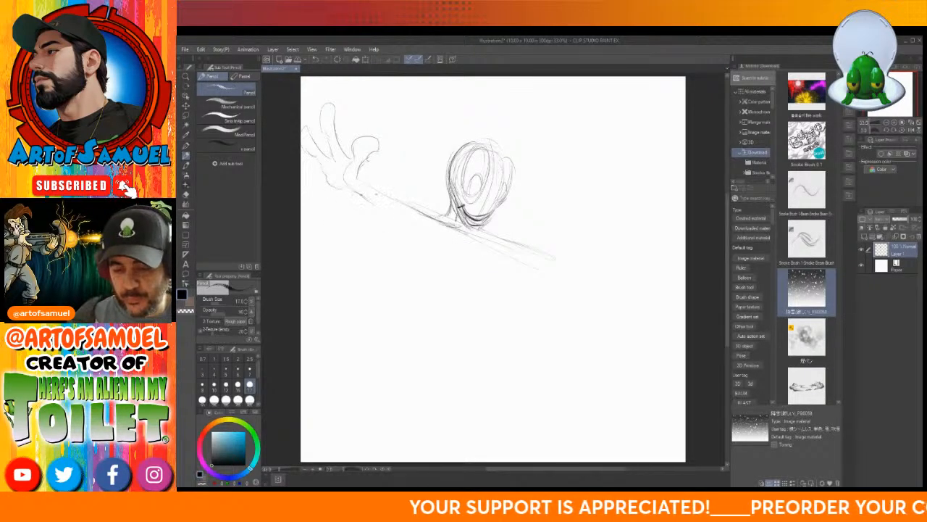
mouse_move(447, 218)
left_mouse_down()
mouse_move(379, 195)
mouse_move(420, 230)
left_mouse_up()
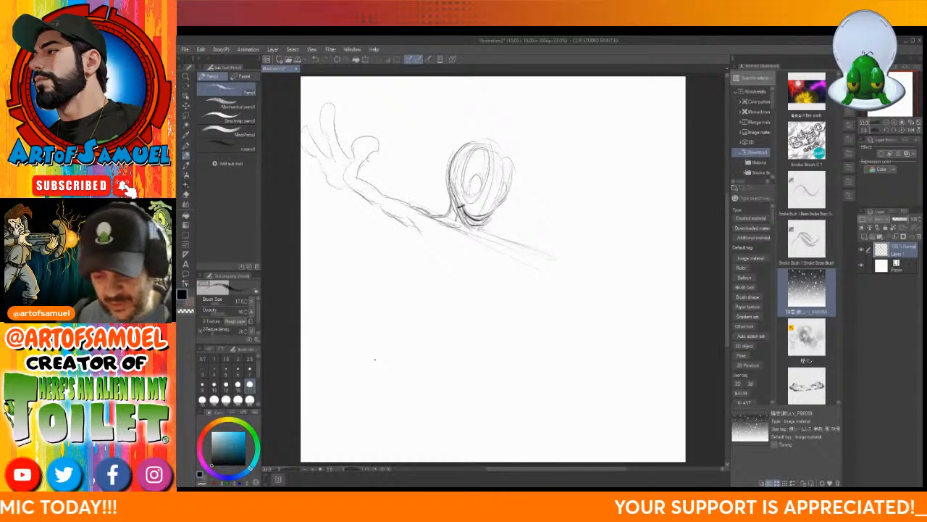
- Sketch the right-side arm sloping down from the neck, ending in an open hand with spread fingers
left_click_drag(455, 210, 457, 225)
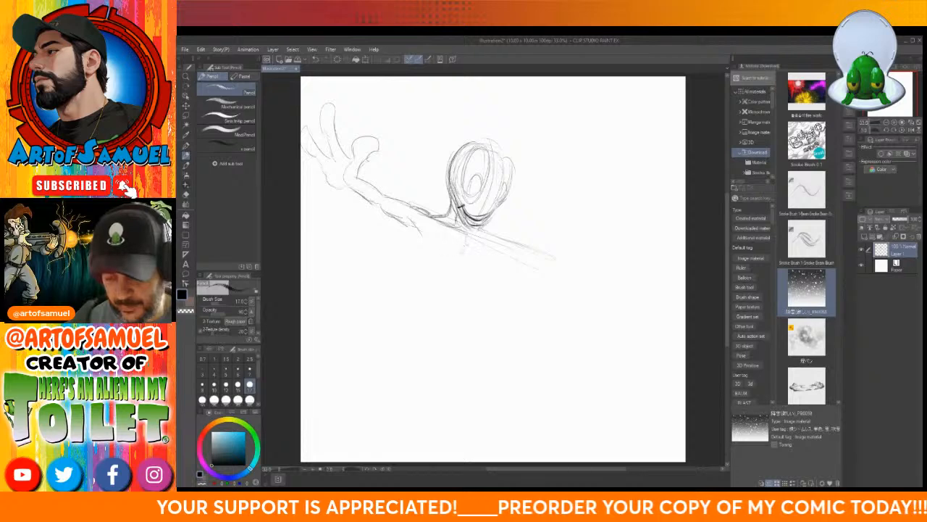
mouse_move(473, 241)
left_mouse_down()
mouse_move(489, 242)
mouse_move(465, 252)
mouse_move(510, 238)
mouse_move(507, 248)
mouse_move(534, 261)
mouse_move(528, 255)
mouse_move(559, 260)
left_mouse_up()
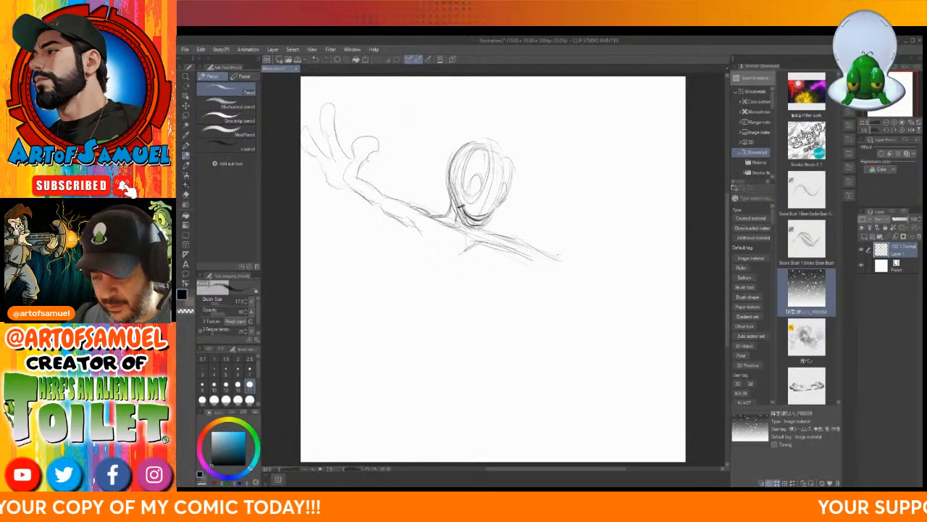
mouse_move(571, 253)
left_mouse_down()
mouse_move(581, 221)
mouse_move(588, 236)
mouse_move(613, 226)
left_mouse_up()
left_click_drag(571, 283, 568, 301)
left_click_drag(593, 262, 588, 250)
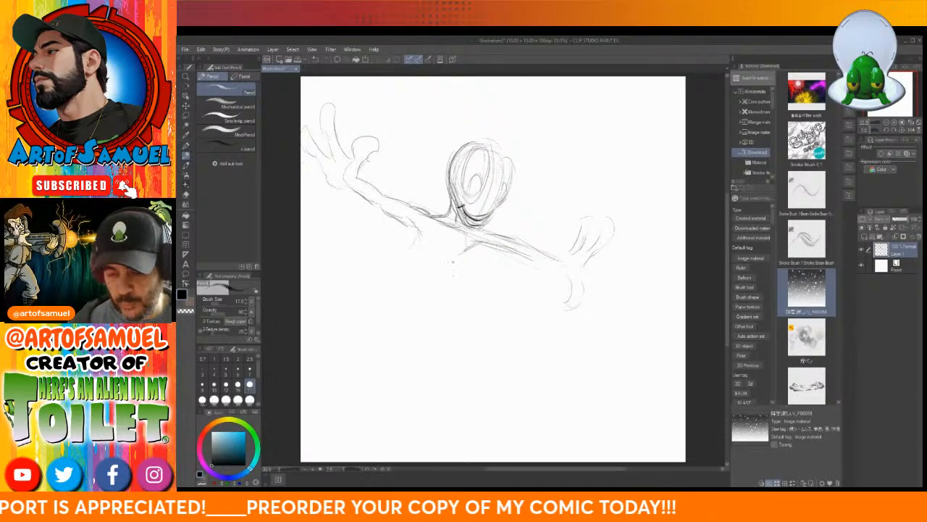
- Sketch a round belly below the chest and connect it to the left-side arm with a curved torso line
mouse_move(461, 253)
left_mouse_down()
mouse_move(467, 276)
mouse_move(461, 264)
mouse_move(466, 300)
mouse_move(442, 304)
left_mouse_up()
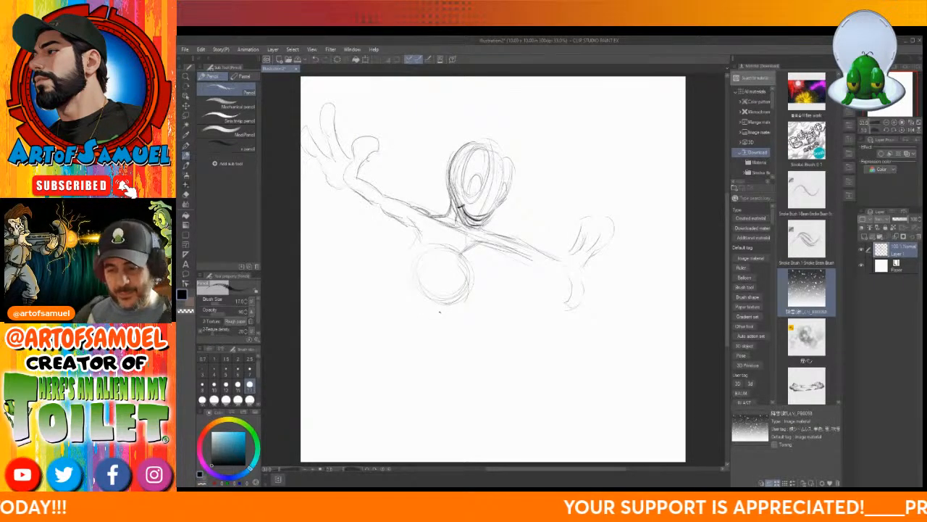
mouse_move(420, 233)
left_mouse_down()
mouse_move(406, 271)
mouse_move(409, 250)
left_mouse_up()
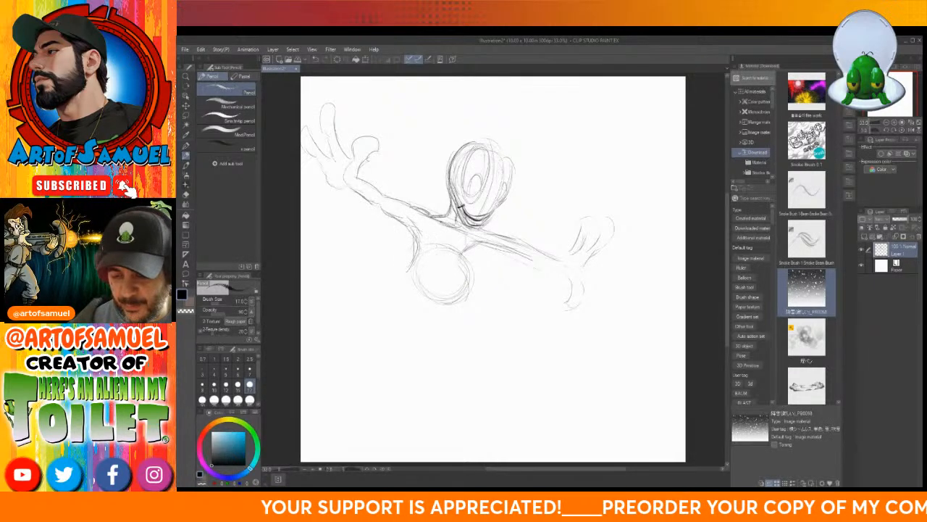
mouse_move(448, 223)
left_mouse_down()
mouse_move(446, 234)
mouse_move(463, 226)
left_mouse_up()
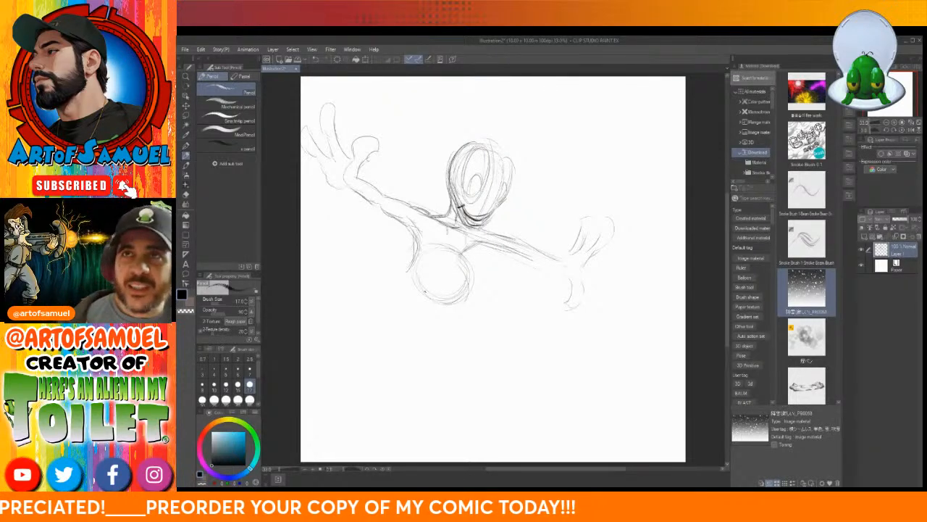
- Reinforce the right-side arm's outline and the belly's curve with additional pencil strokes
mouse_move(456, 214)
left_mouse_down()
mouse_move(484, 234)
mouse_move(472, 253)
mouse_move(485, 233)
mouse_move(519, 232)
mouse_move(513, 251)
mouse_move(538, 241)
mouse_move(546, 249)
left_mouse_up()
left_click_drag(542, 250, 556, 257)
left_click_drag(517, 249, 551, 263)
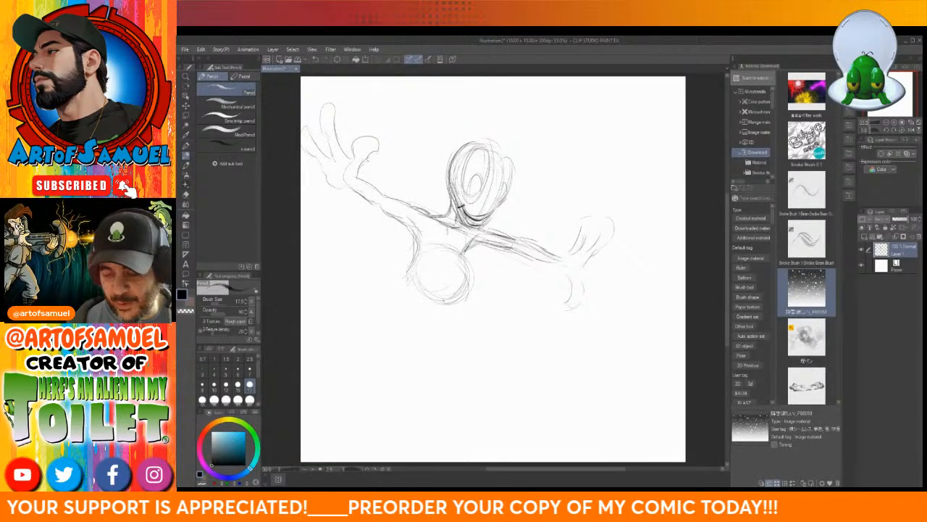
left_click_drag(459, 263, 448, 292)
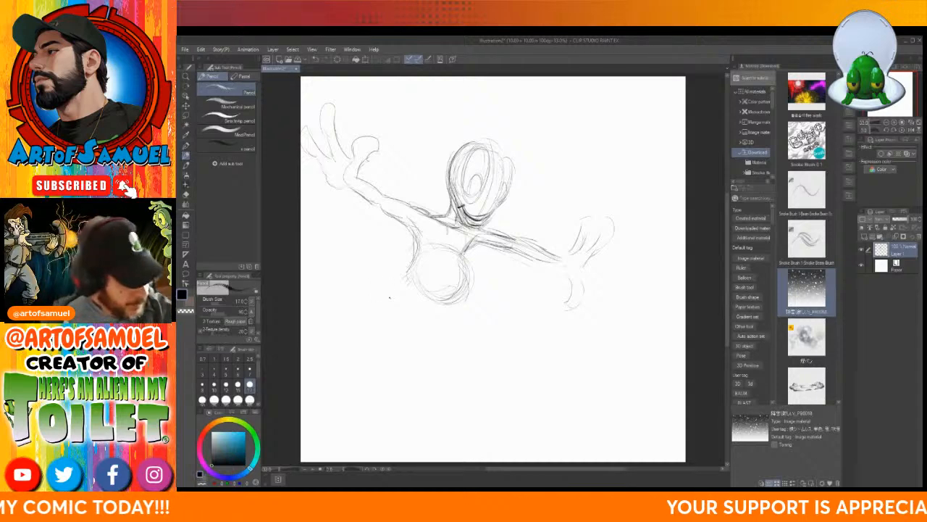
- Scale the whole figure sketch down slightly and reposition it so that both hands fit inside the canvas
mouse_move(615, 311)
left_mouse_down()
mouse_move(573, 290)
mouse_move(573, 311)
left_mouse_up()
left_click(430, 297)
left_click(185, 95)
left_click_drag(433, 241, 452, 255)
left_click(192, 159)
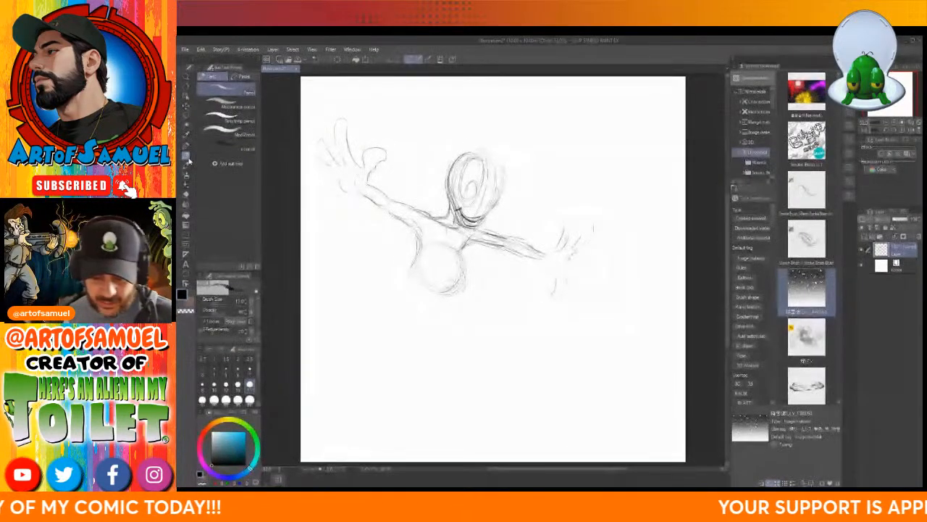
left_click(187, 157)
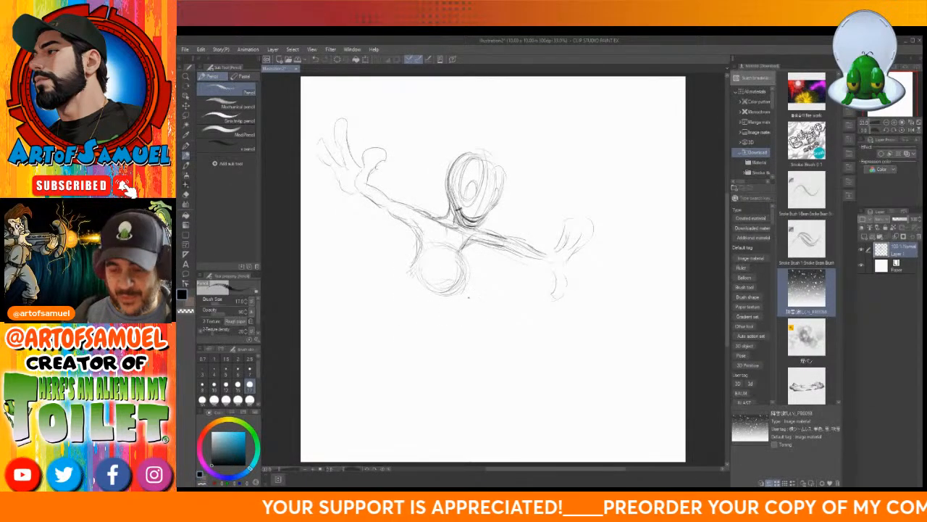
- Sketch two bent, spread legs below the round belly, joined by a curved crotch line
left_click_drag(464, 290, 482, 307)
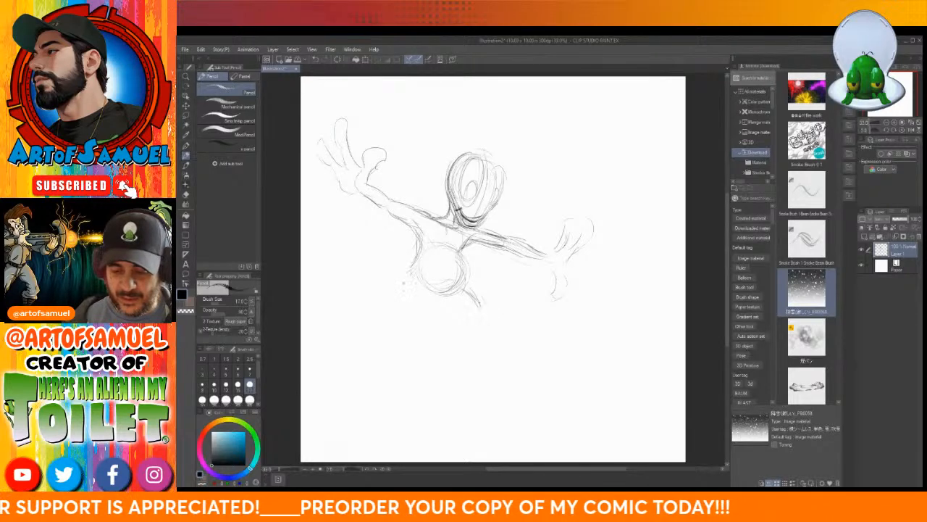
mouse_move(406, 275)
left_mouse_down()
mouse_move(415, 284)
mouse_move(398, 300)
left_mouse_up()
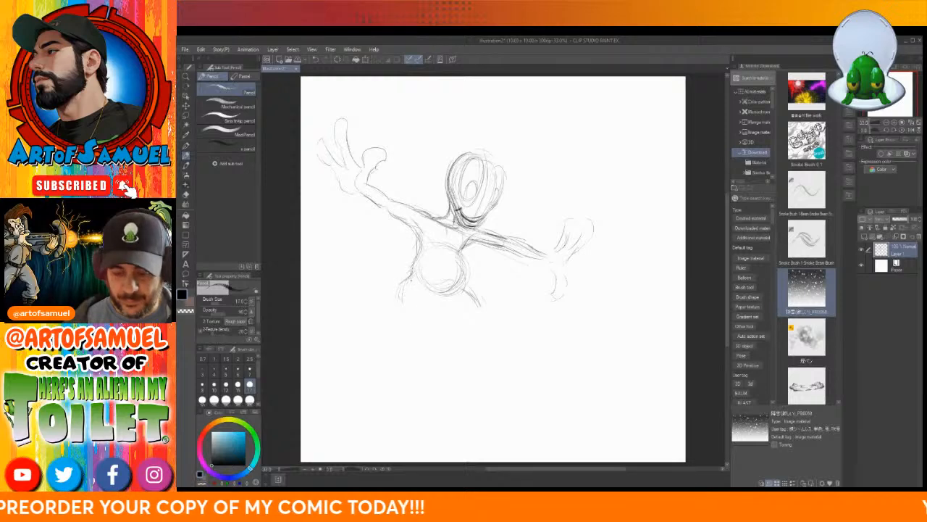
mouse_move(431, 303)
left_mouse_down()
mouse_move(413, 325)
mouse_move(433, 302)
mouse_move(417, 321)
mouse_move(394, 286)
mouse_move(391, 332)
left_mouse_up()
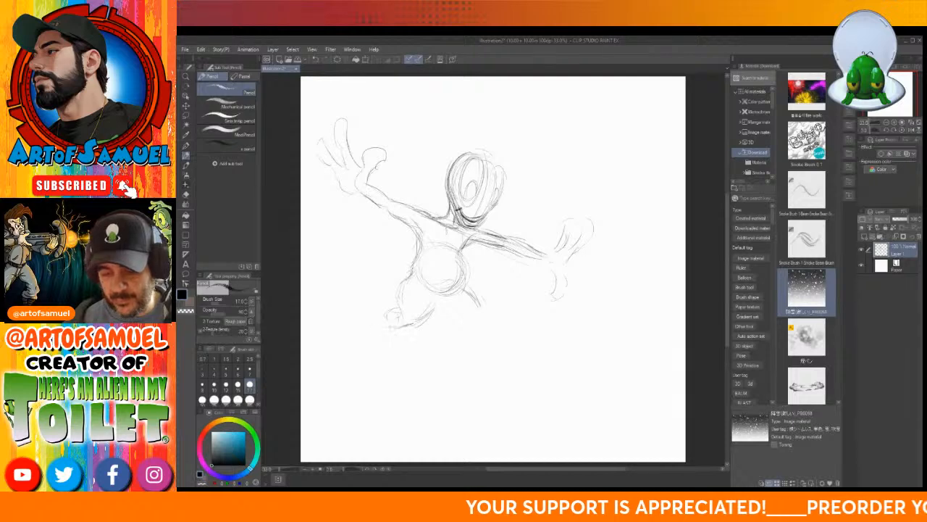
mouse_move(477, 292)
left_mouse_down()
mouse_move(486, 302)
mouse_move(442, 312)
left_mouse_up()
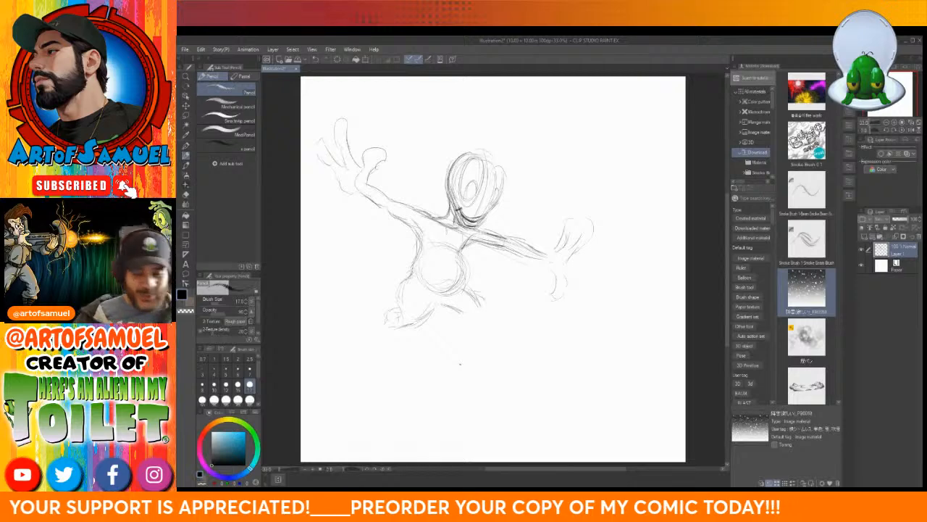
mouse_move(465, 280)
left_mouse_down()
mouse_move(478, 297)
mouse_move(436, 307)
left_mouse_up()
left_click_drag(447, 301, 433, 310)
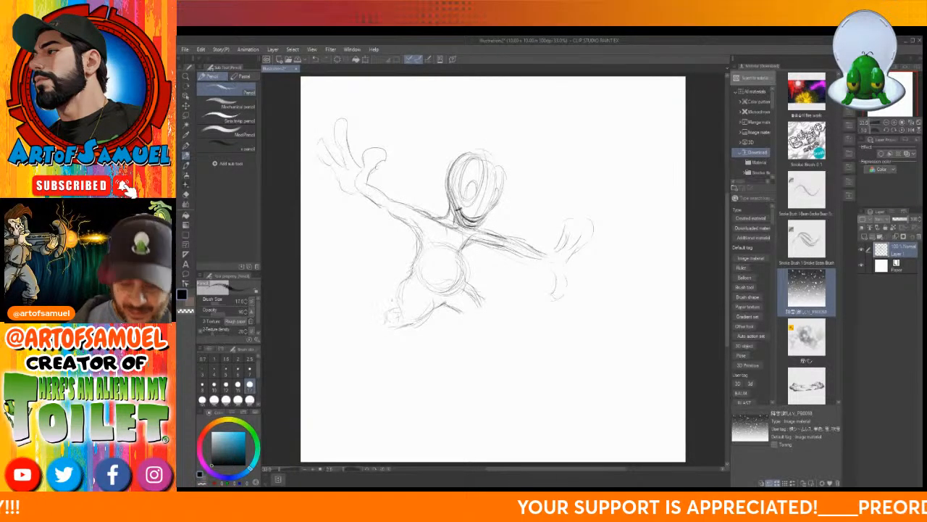
- Sketch the left-side foot with toes and sole, and reinforce the right-side thigh and the belly's curve
mouse_move(393, 313)
left_mouse_down()
mouse_move(376, 312)
mouse_move(378, 341)
mouse_move(426, 345)
mouse_move(412, 356)
mouse_move(425, 362)
mouse_move(415, 354)
left_mouse_up()
left_click_drag(422, 351, 401, 360)
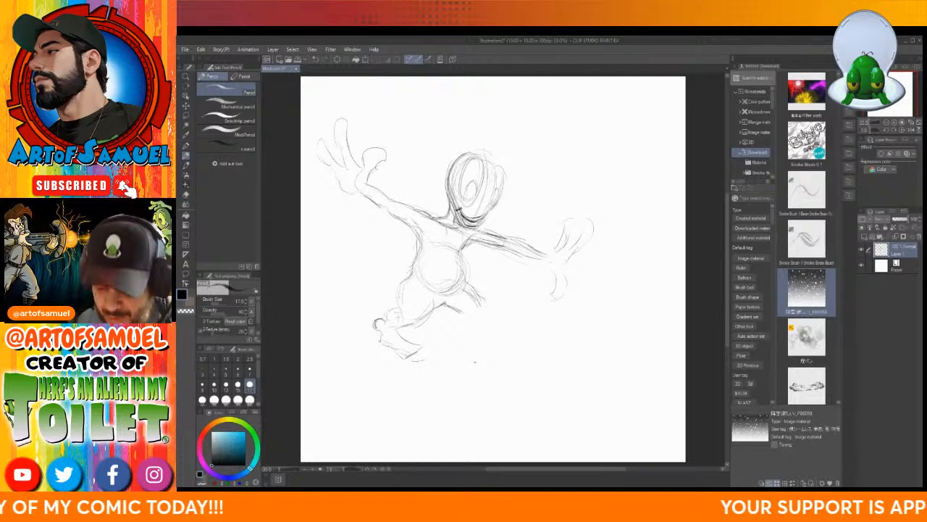
left_click_drag(466, 280, 485, 300)
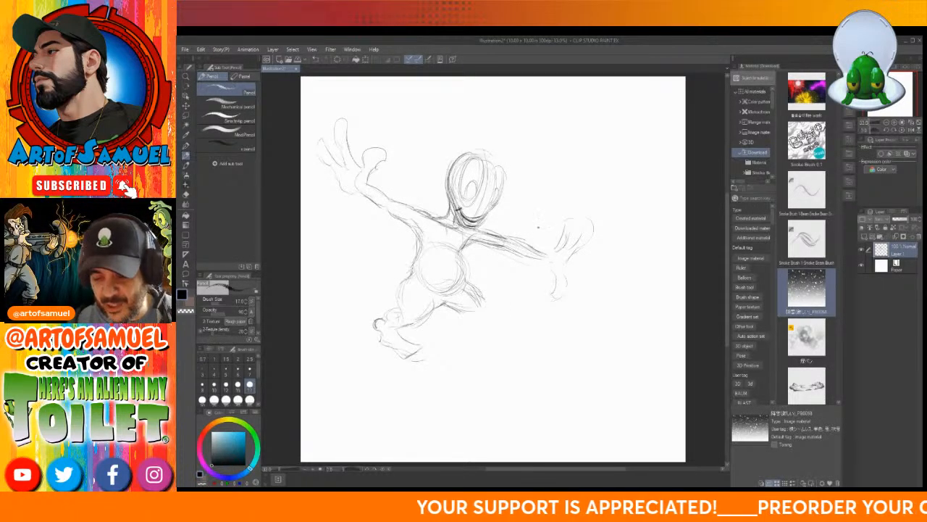
left_click_drag(480, 296, 485, 307)
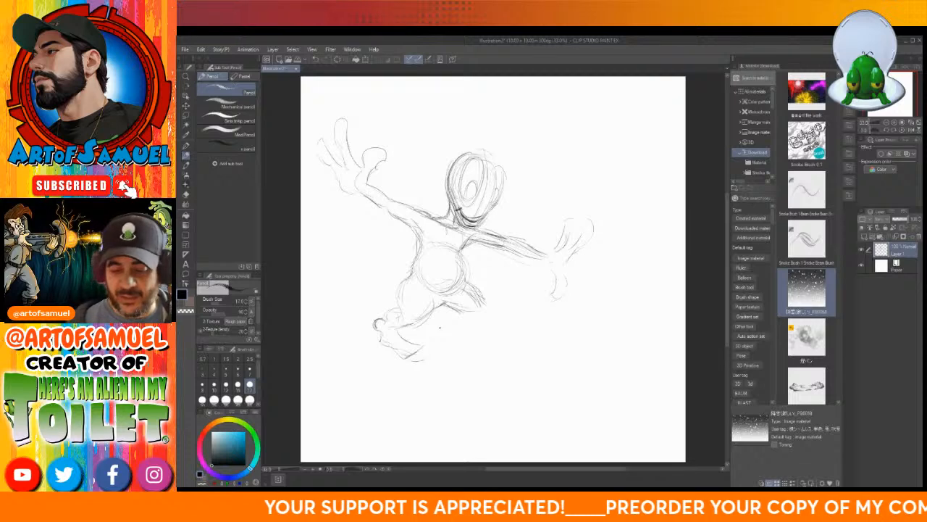
left_click_drag(462, 257, 450, 292)
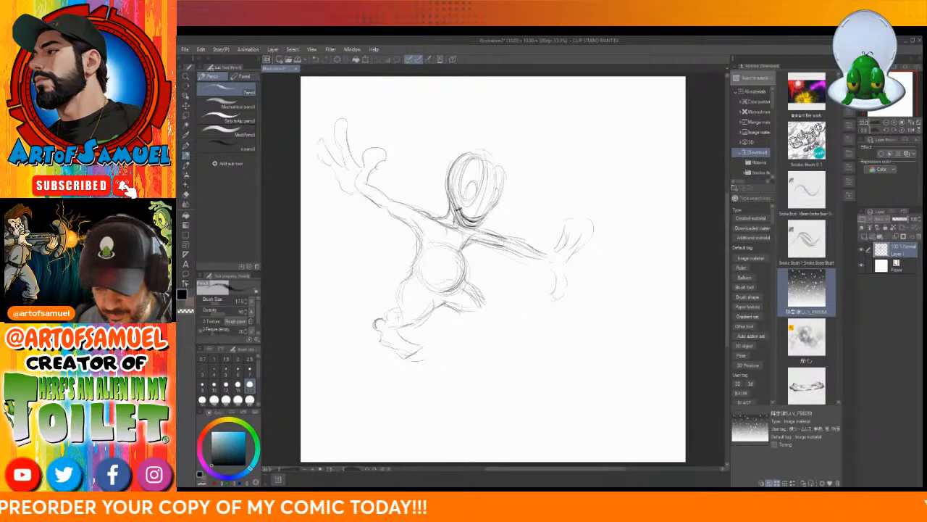
- Sketch the right-side foot raised with a round heel and small toes, and connect it to the leg
mouse_move(506, 313)
left_mouse_down()
mouse_move(507, 279)
mouse_move(522, 300)
mouse_move(510, 301)
mouse_move(534, 320)
mouse_move(505, 328)
mouse_move(508, 338)
left_mouse_up()
left_click_drag(509, 339, 499, 340)
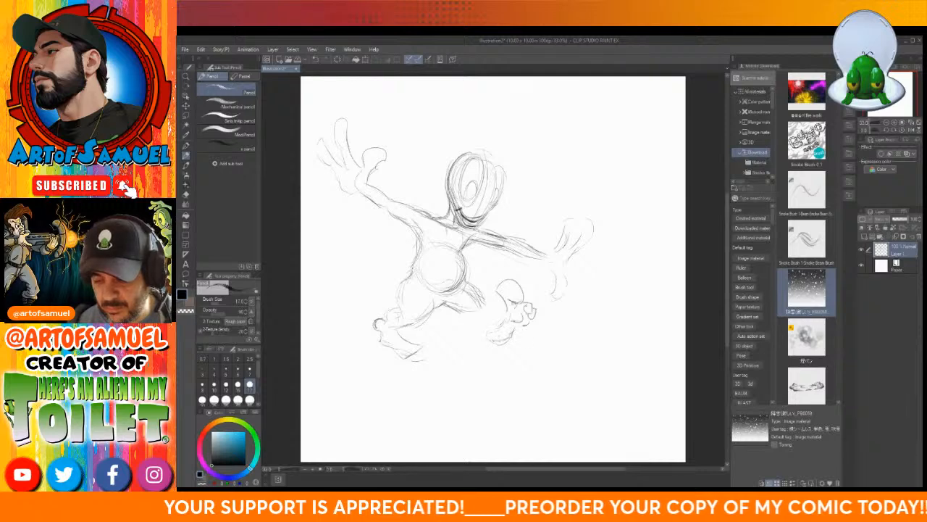
mouse_move(507, 309)
left_mouse_down()
mouse_move(472, 315)
mouse_move(481, 327)
left_mouse_up()
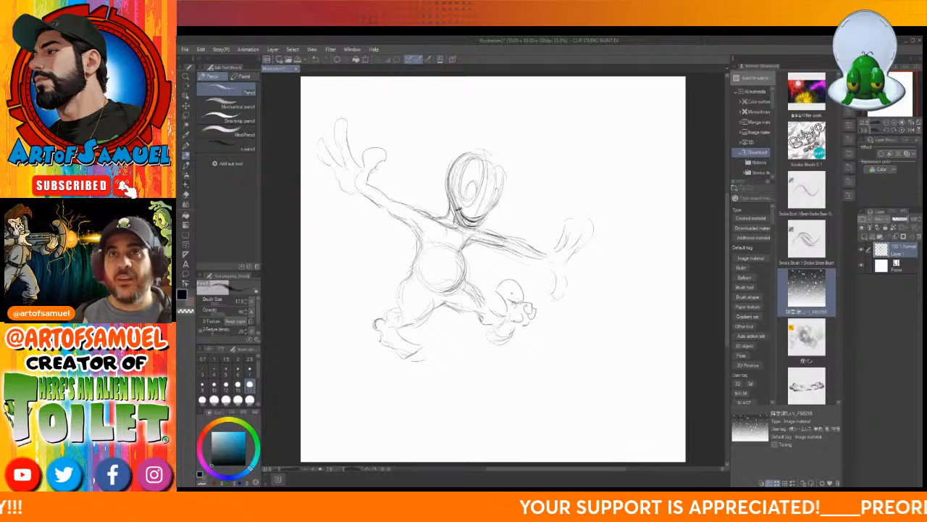
- Define the upper fingers of the right-side hand with darker pencil strokes
left_click_drag(551, 253, 567, 222)
left_click_drag(570, 221, 563, 246)
left_click_drag(563, 251, 577, 228)
mouse_move(575, 234)
left_mouse_down()
mouse_move(585, 223)
mouse_move(563, 266)
left_mouse_up()
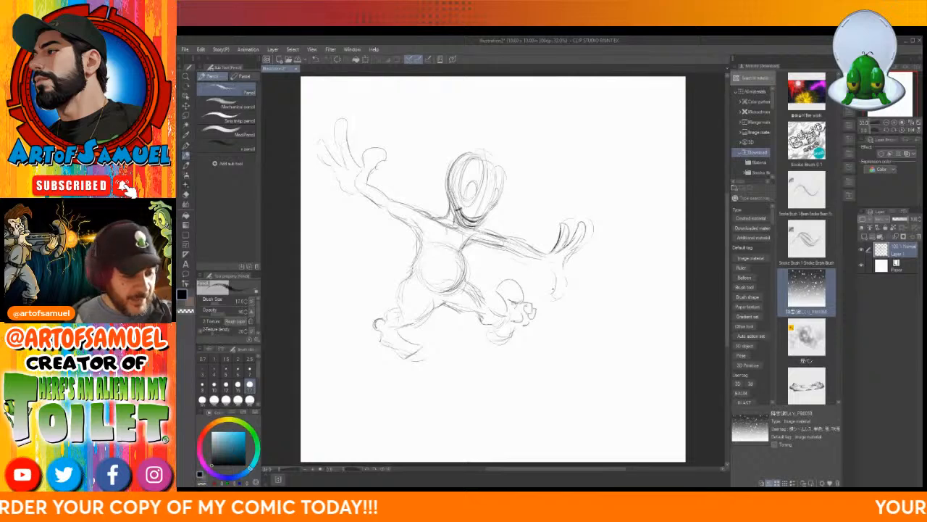
- Strengthen the right-side forearm's outline and define the hand's palm and downward-pointing thumb
mouse_move(507, 238)
left_mouse_down()
mouse_move(522, 233)
mouse_move(548, 251)
mouse_move(513, 251)
mouse_move(550, 263)
left_mouse_up()
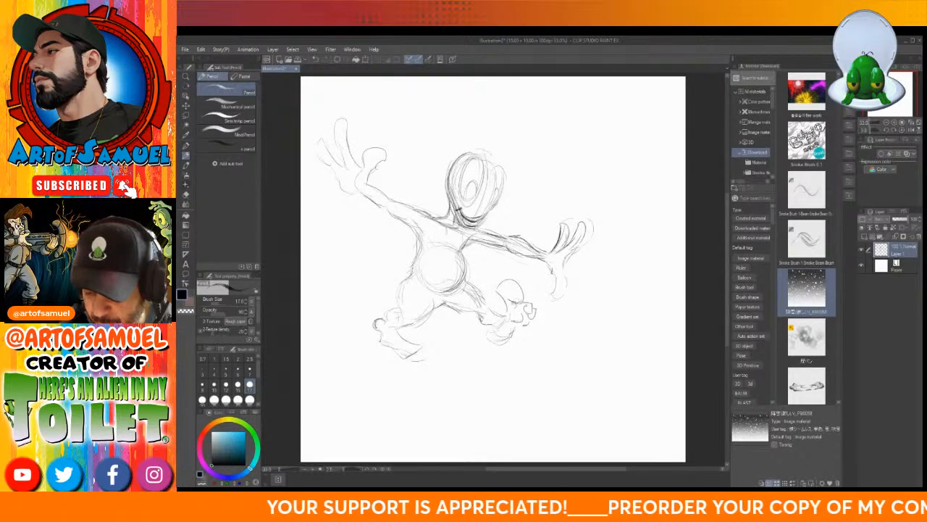
mouse_move(553, 276)
left_mouse_down()
mouse_move(549, 292)
mouse_move(564, 290)
mouse_move(551, 297)
mouse_move(557, 282)
left_mouse_up()
left_click_drag(573, 249, 562, 270)
mouse_move(584, 233)
left_mouse_down()
mouse_move(566, 259)
mouse_move(558, 250)
left_mouse_up()
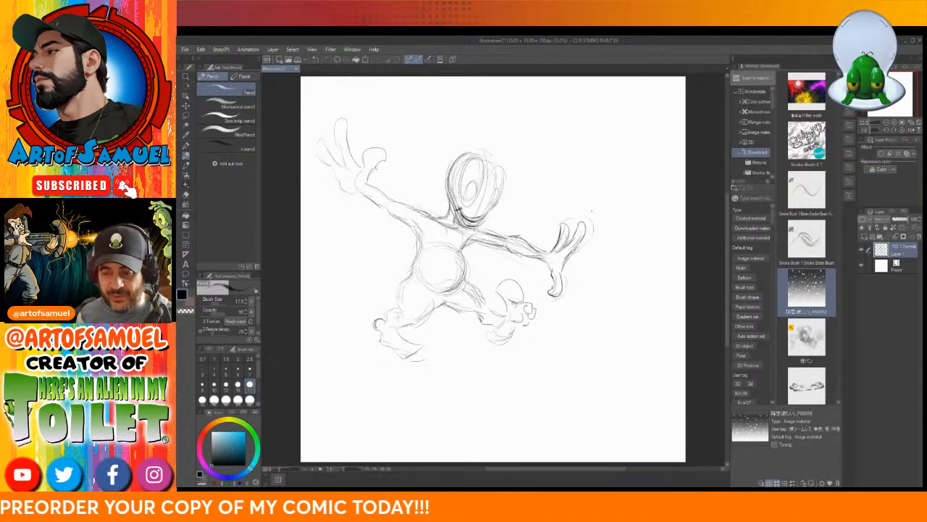
mouse_move(495, 234)
left_mouse_down()
mouse_move(530, 240)
mouse_move(517, 243)
left_mouse_up()
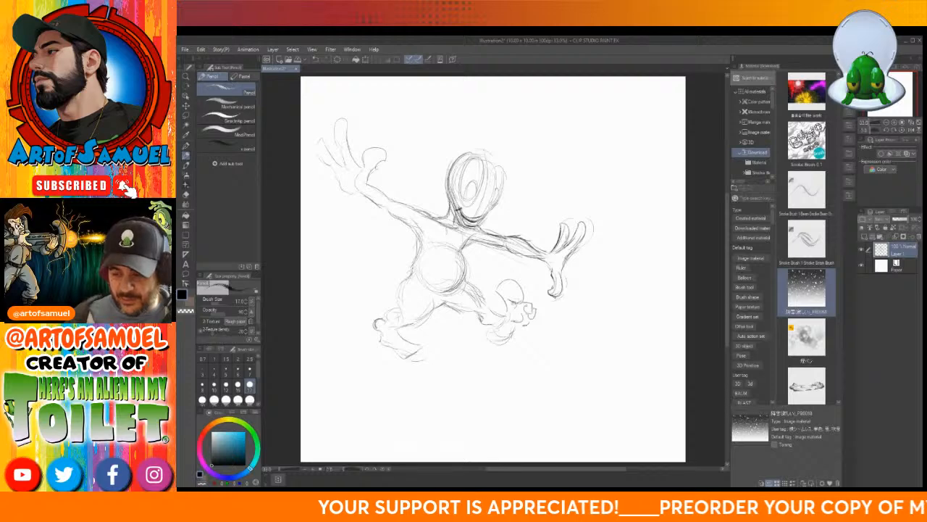
- Erase the thumb tip of the right-side hand with the Rough eraser at size 30, and redraw it in pencil
left_click(190, 195)
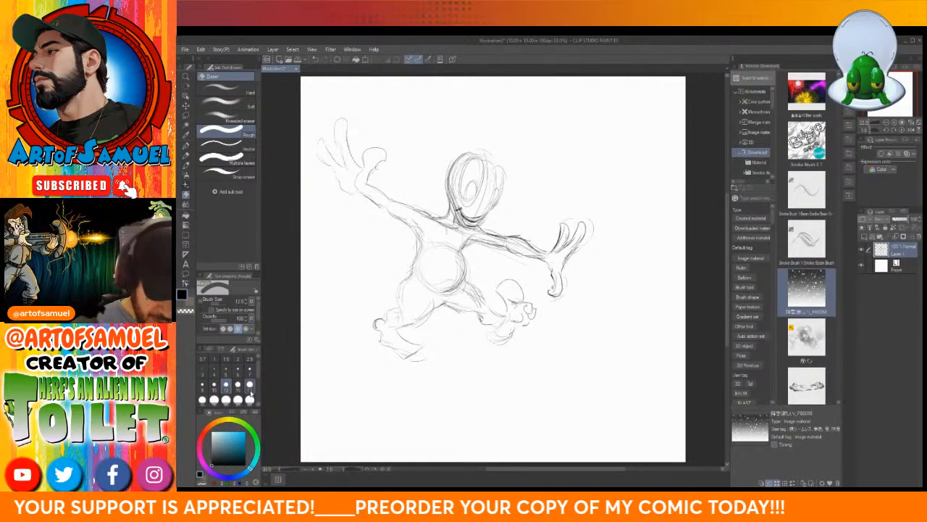
left_click(238, 399)
mouse_move(550, 285)
left_mouse_down()
mouse_move(564, 297)
mouse_move(554, 289)
left_mouse_up()
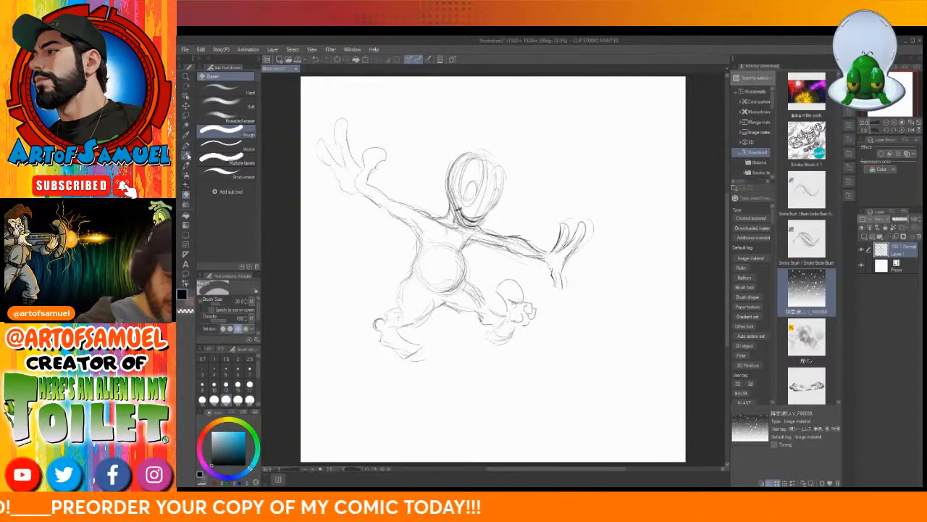
left_click(187, 155)
mouse_move(561, 280)
left_mouse_down()
mouse_move(553, 290)
mouse_move(574, 250)
left_mouse_up()
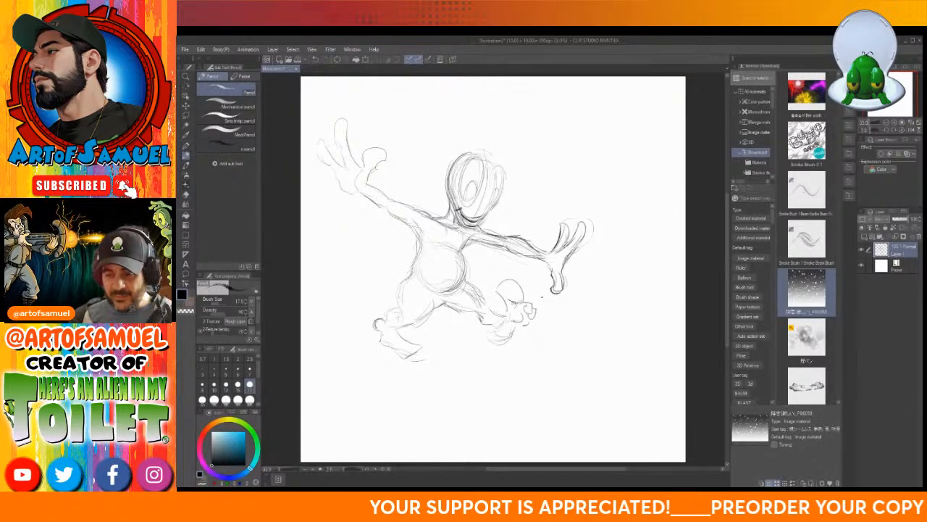
- Darken the left-side shoulder, hip and leg contours, and refine the outlines of the two large eyes
mouse_move(427, 210)
left_mouse_down()
mouse_move(438, 217)
mouse_move(398, 304)
mouse_move(417, 323)
mouse_move(446, 296)
mouse_move(481, 288)
left_mouse_up()
mouse_move(476, 286)
left_mouse_down()
mouse_move(487, 304)
mouse_move(457, 309)
left_mouse_up()
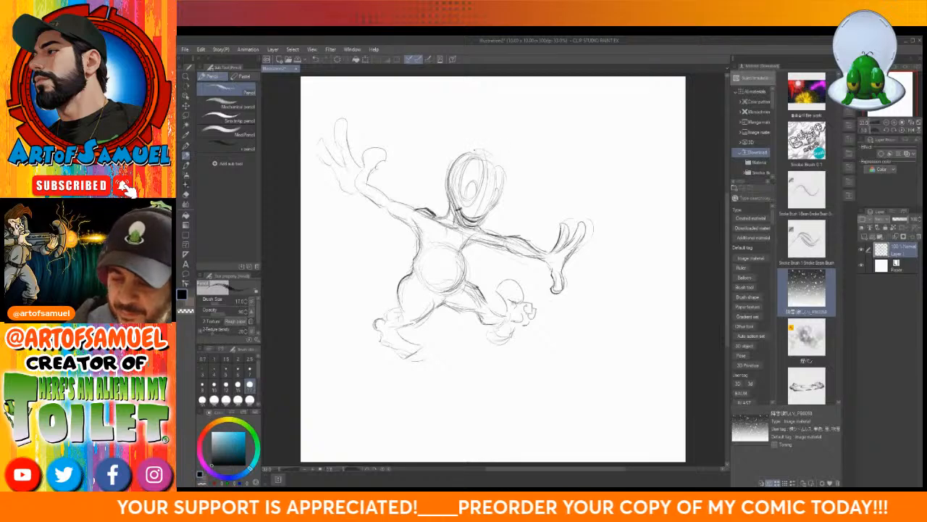
mouse_move(503, 163)
left_mouse_down()
mouse_move(495, 206)
mouse_move(490, 210)
mouse_move(503, 181)
mouse_move(486, 207)
left_mouse_up()
mouse_move(482, 164)
left_mouse_down()
mouse_move(475, 204)
mouse_move(480, 194)
left_mouse_up()
left_click_drag(477, 197, 469, 205)
left_click_drag(461, 167, 471, 207)
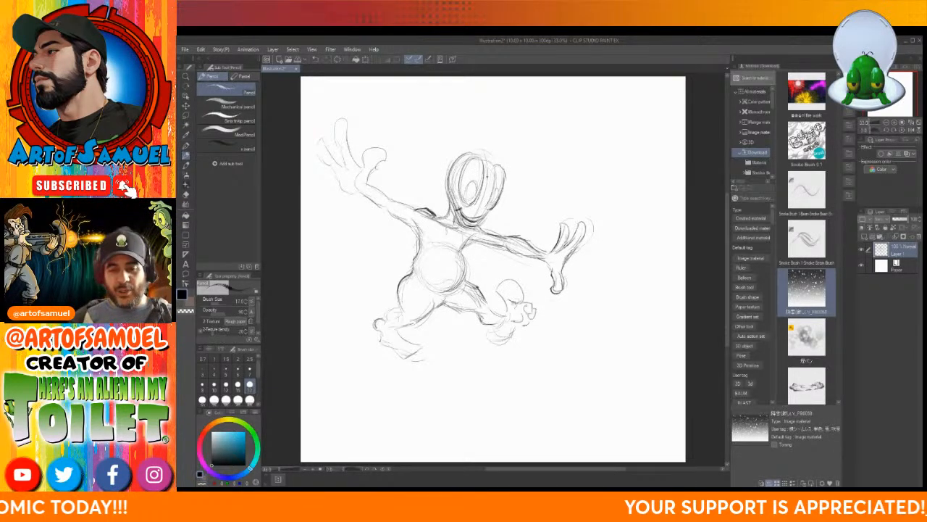
- Darken the outlines of both outstretched arms and the neckline between the shoulders
mouse_move(418, 199)
left_mouse_down()
mouse_move(385, 213)
mouse_move(384, 187)
left_mouse_up()
left_click_drag(387, 190, 371, 183)
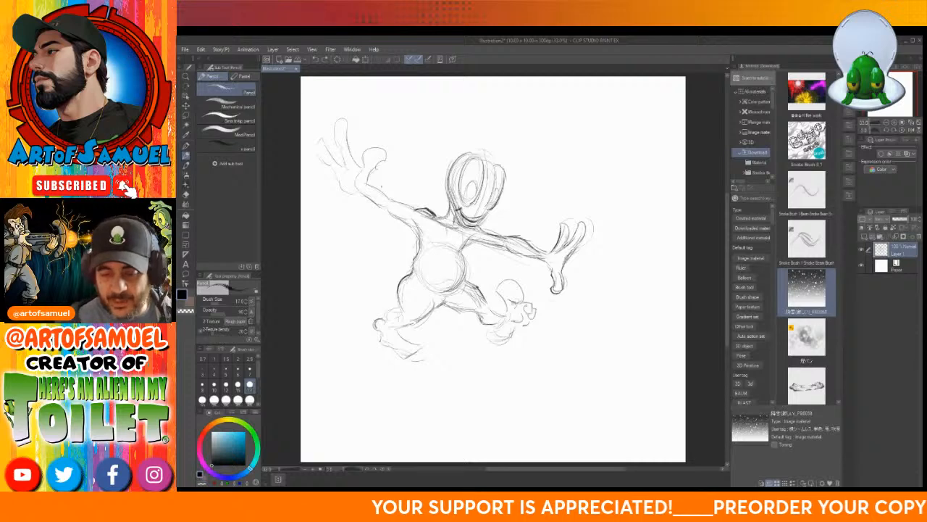
mouse_move(418, 208)
left_mouse_down()
mouse_move(433, 216)
mouse_move(360, 181)
left_mouse_up()
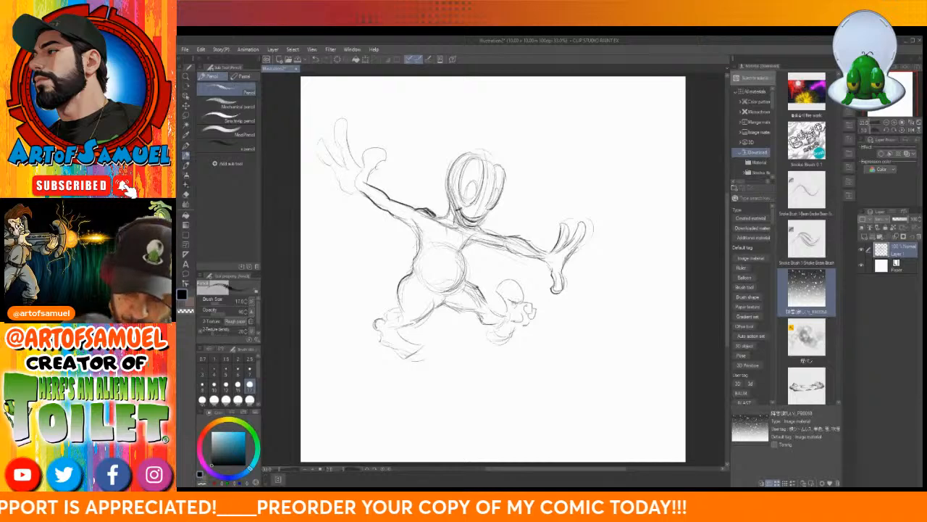
mouse_move(412, 224)
left_mouse_down()
mouse_move(423, 233)
mouse_move(512, 236)
mouse_move(542, 250)
left_mouse_up()
left_click_drag(464, 248, 529, 256)
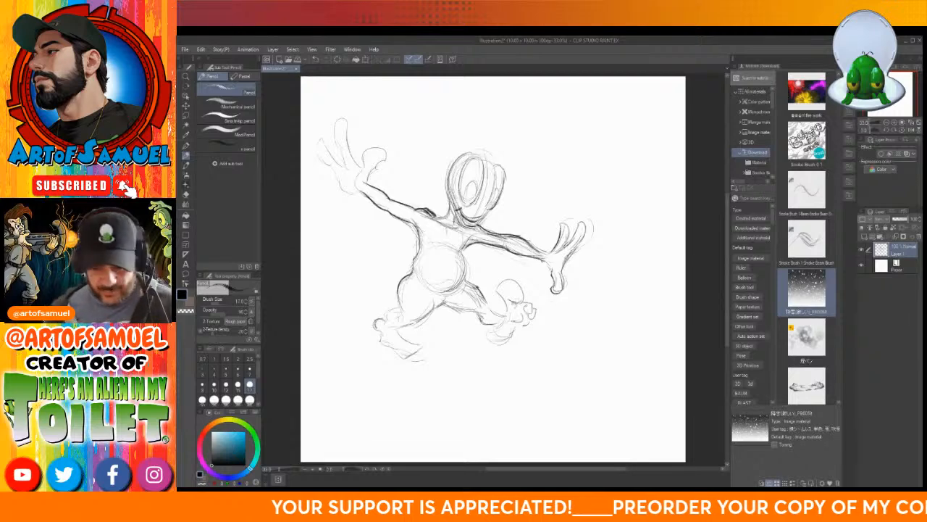
left_click_drag(436, 217, 451, 213)
mouse_move(437, 218)
left_mouse_down()
mouse_move(448, 209)
mouse_move(459, 224)
left_mouse_up()
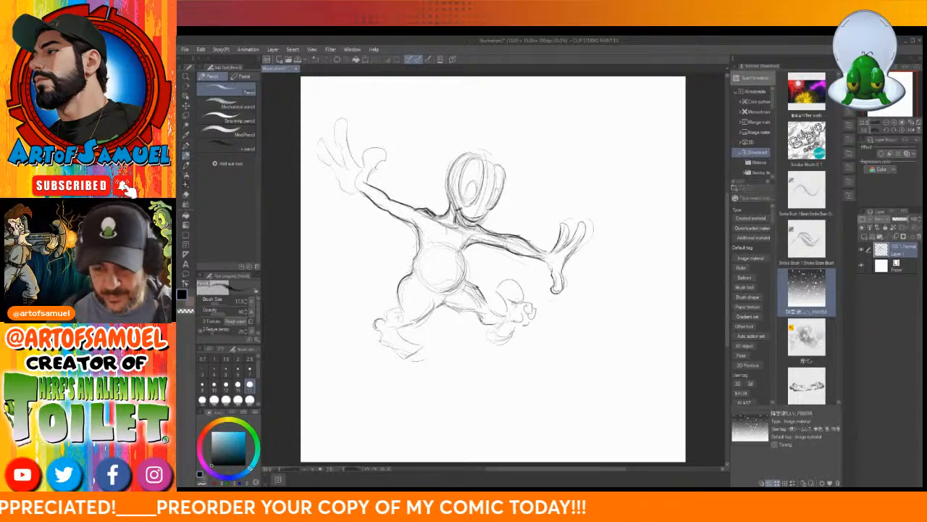
- Darken the head and jaw outline, and erase the rough mouth and stray construction lines inside the head
mouse_move(464, 153)
left_mouse_down()
mouse_move(446, 207)
mouse_move(473, 230)
left_mouse_up()
left_click_drag(500, 192, 481, 221)
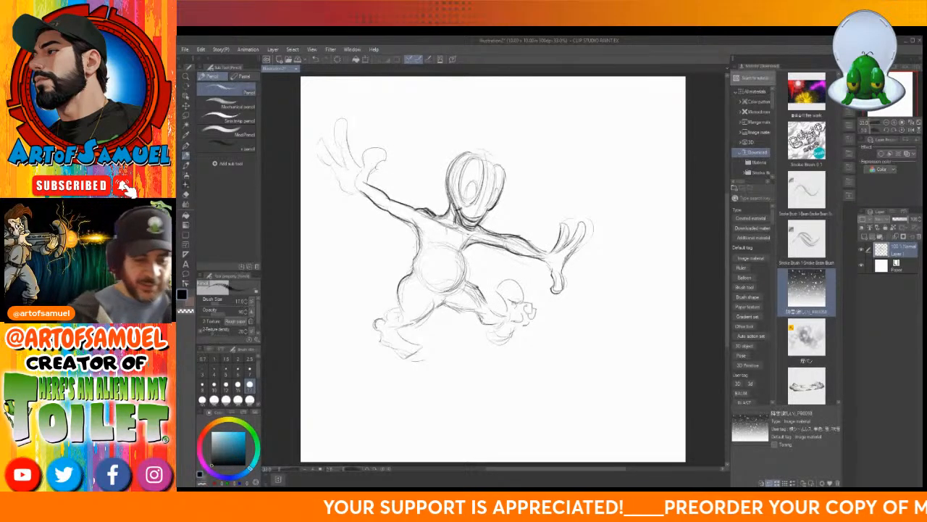
left_click(187, 195)
mouse_move(464, 206)
left_mouse_down()
mouse_move(473, 224)
mouse_move(484, 210)
mouse_move(485, 221)
mouse_move(462, 227)
left_mouse_up()
mouse_move(455, 181)
left_mouse_down()
mouse_move(467, 152)
mouse_move(449, 193)
mouse_move(468, 213)
mouse_move(484, 195)
mouse_move(465, 216)
mouse_move(490, 172)
left_mouse_up()
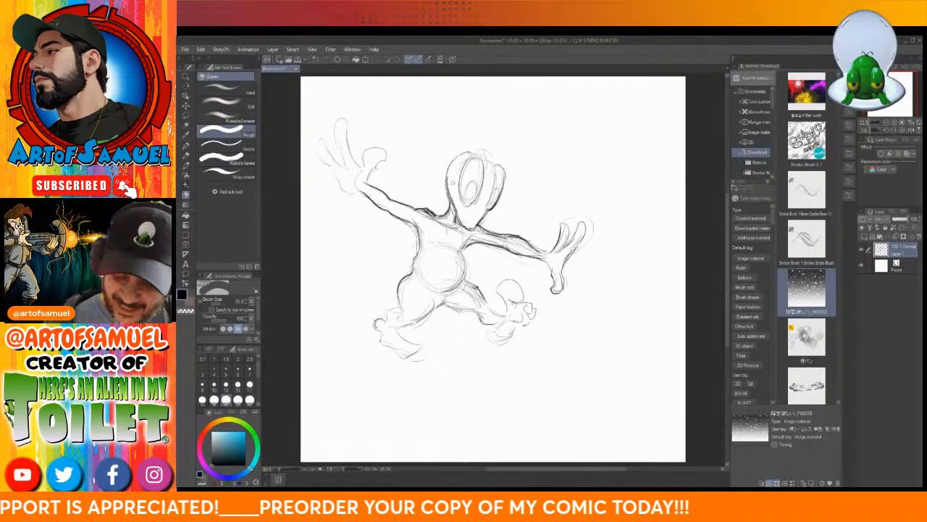
- Pencil in a small smile and draw cleaner, darker outlines for the head's top and both large eyes
left_click(186, 155)
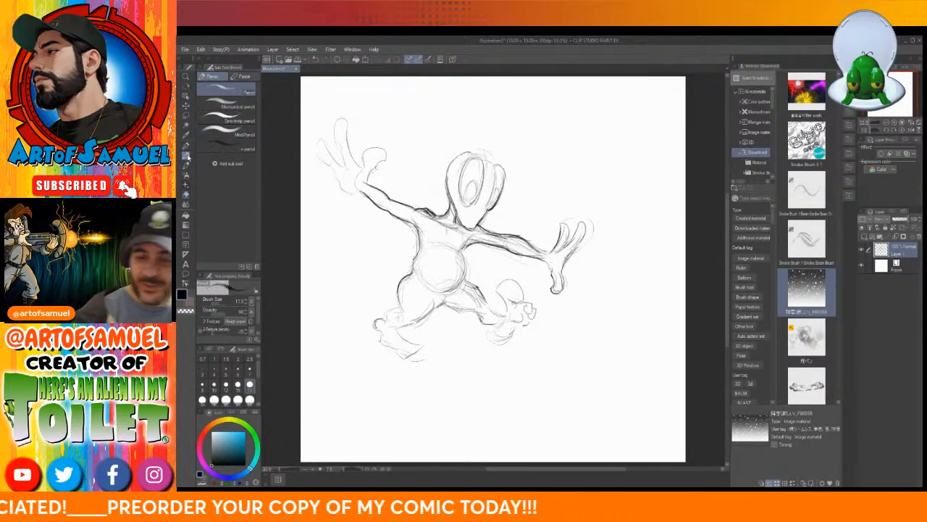
mouse_move(475, 151)
left_mouse_down()
mouse_move(447, 170)
mouse_move(446, 196)
mouse_move(479, 218)
left_mouse_up()
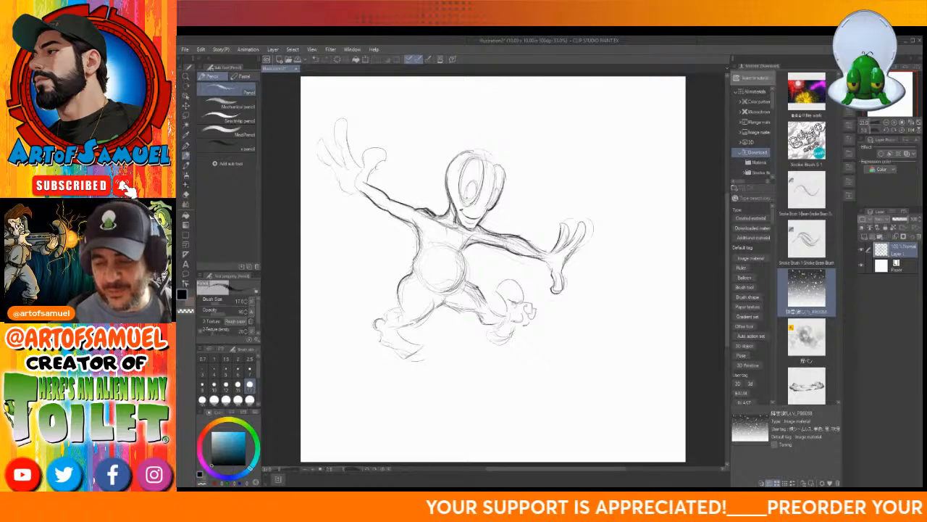
mouse_move(472, 155)
left_mouse_down()
mouse_move(461, 177)
mouse_move(467, 207)
left_mouse_up()
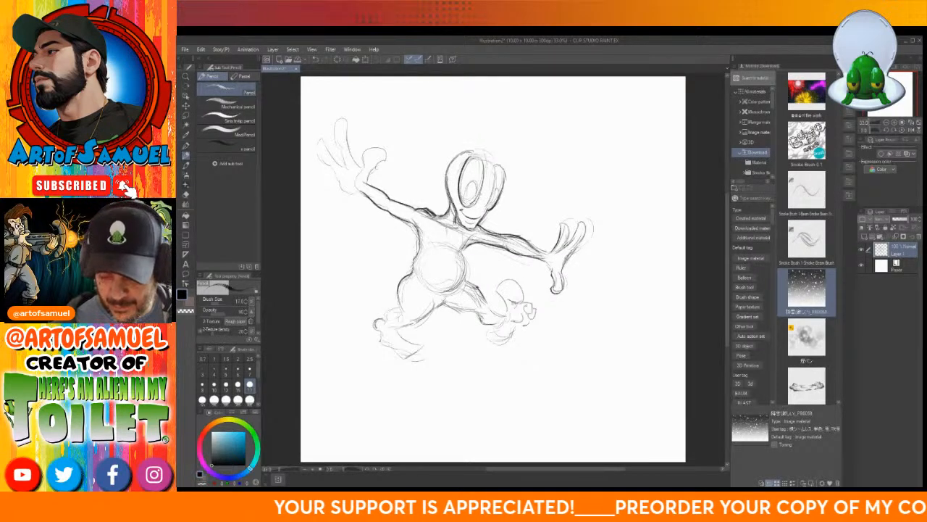
left_click_drag(494, 165, 489, 202)
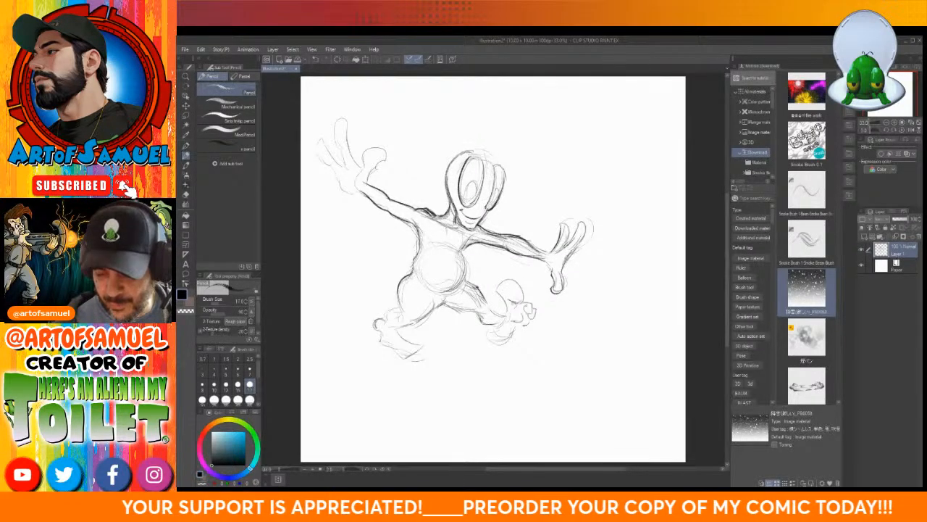
left_click_drag(498, 164, 503, 189)
left_click_drag(469, 154, 493, 158)
left_click_drag(488, 155, 496, 166)
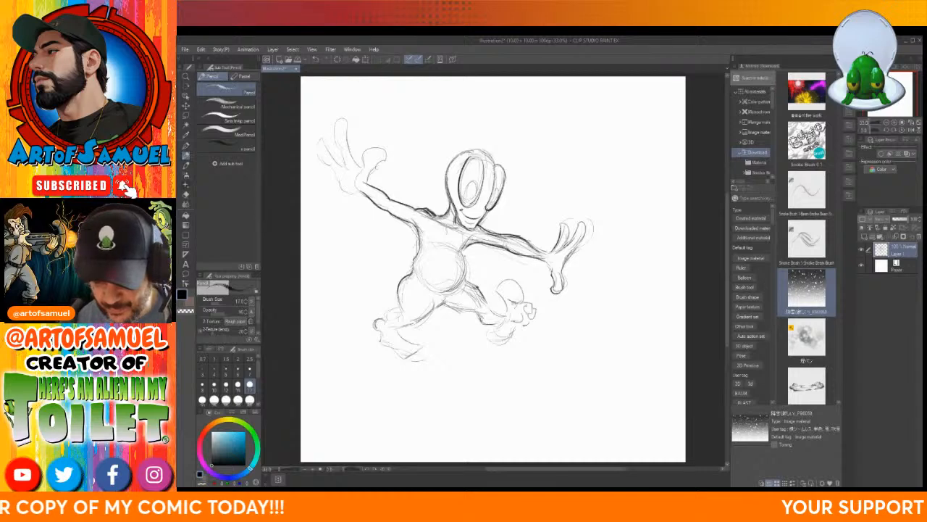
- Darken the belly and inner leg contours, add a curved chest line, and reinforce the left-side torso and hip
mouse_move(467, 251)
left_mouse_down()
mouse_move(462, 286)
mouse_move(448, 294)
mouse_move(476, 284)
mouse_move(506, 314)
mouse_move(439, 302)
left_mouse_up()
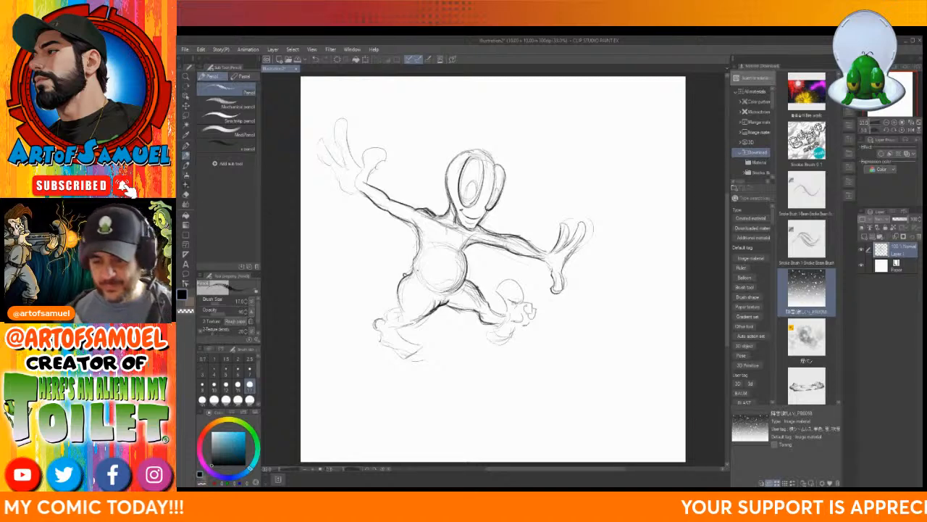
mouse_move(436, 225)
left_mouse_down()
mouse_move(452, 219)
mouse_move(415, 234)
mouse_move(436, 243)
mouse_move(419, 246)
mouse_move(472, 239)
mouse_move(449, 227)
mouse_move(463, 221)
left_mouse_up()
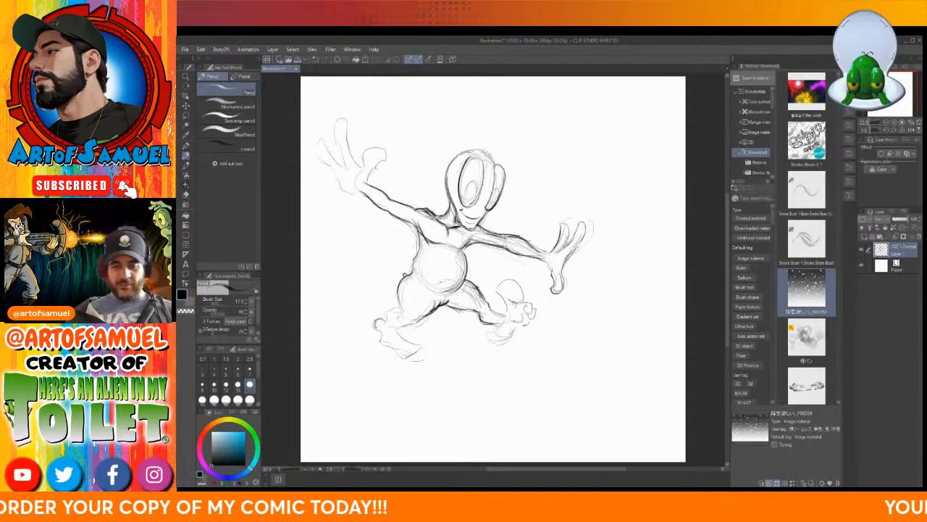
mouse_move(419, 223)
left_mouse_down()
mouse_move(413, 275)
mouse_move(415, 260)
left_mouse_up()
left_click_drag(417, 256, 399, 309)
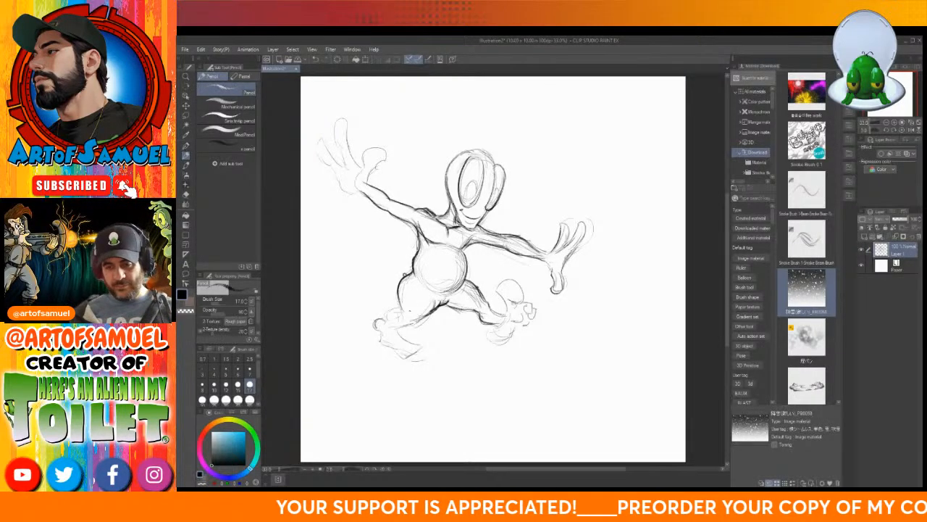
- Outline the oval pupils inside both large eyes with darker pencil strokes
mouse_move(465, 184)
left_mouse_down()
mouse_move(478, 200)
mouse_move(498, 193)
left_mouse_up()
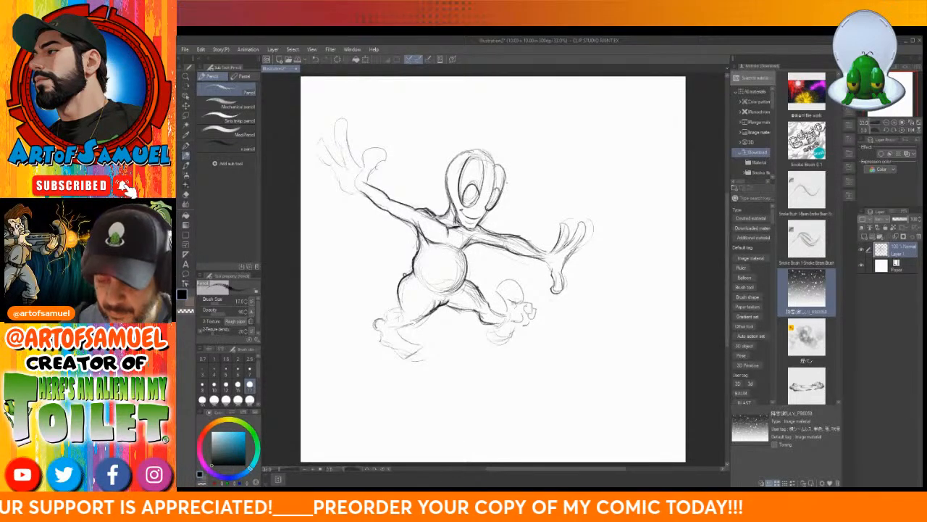
- Add a small tuft of hairs on top of the head and outline the left-side foot and its toes in darker pencil
mouse_move(471, 163)
left_mouse_down()
mouse_move(481, 150)
mouse_move(505, 159)
mouse_move(467, 140)
mouse_move(482, 134)
left_mouse_up()
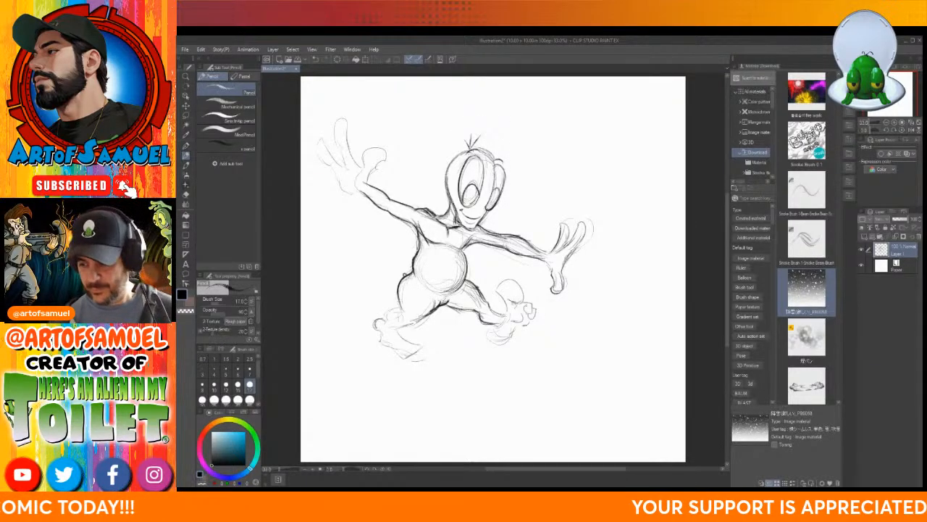
scroll(492, 268, "down", 3)
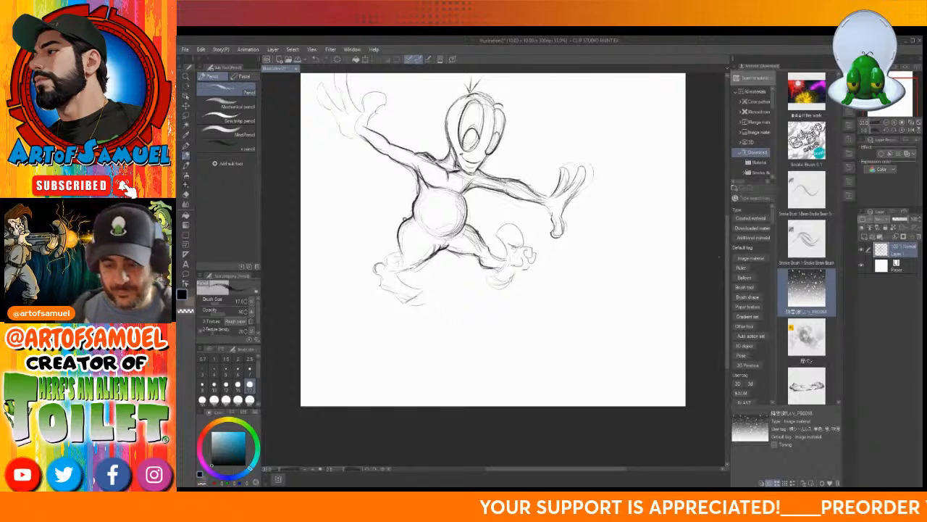
mouse_move(410, 265)
left_mouse_down()
mouse_move(426, 260)
mouse_move(392, 257)
mouse_move(384, 266)
mouse_move(406, 269)
left_mouse_up()
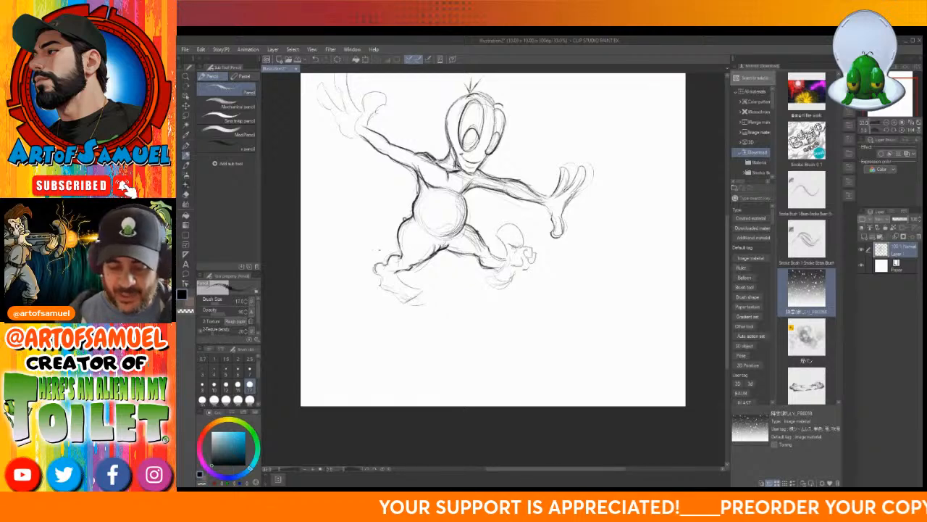
left_click_drag(374, 264, 396, 288)
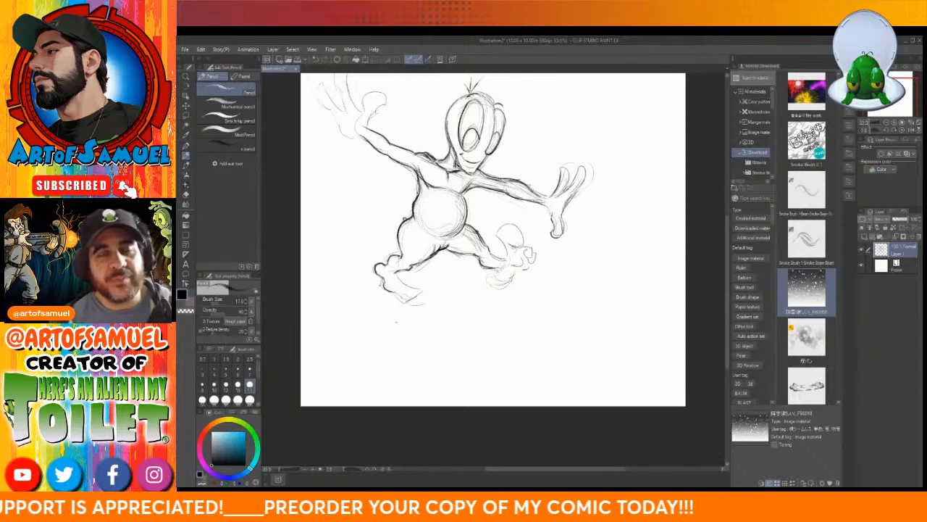
mouse_move(397, 293)
left_mouse_down()
mouse_move(410, 303)
mouse_move(426, 286)
mouse_move(430, 297)
left_mouse_up()
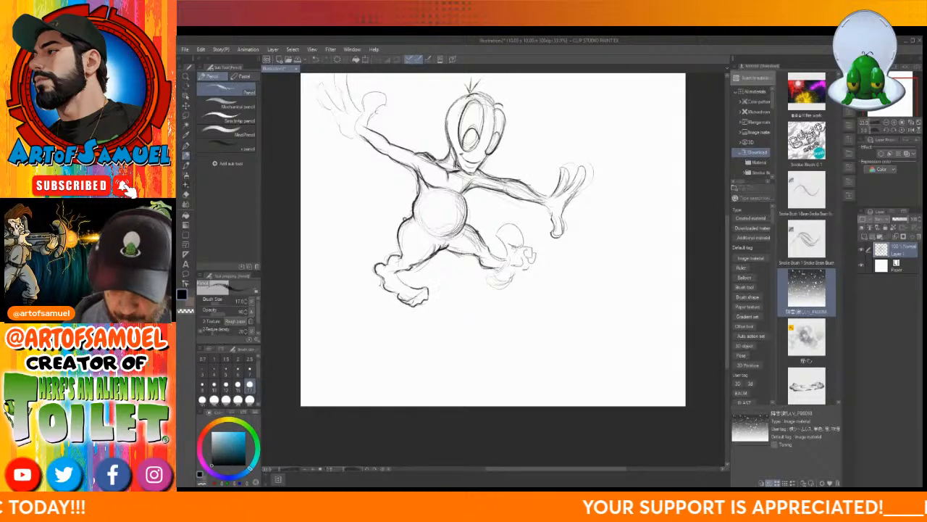
left_click_drag(397, 270, 408, 286)
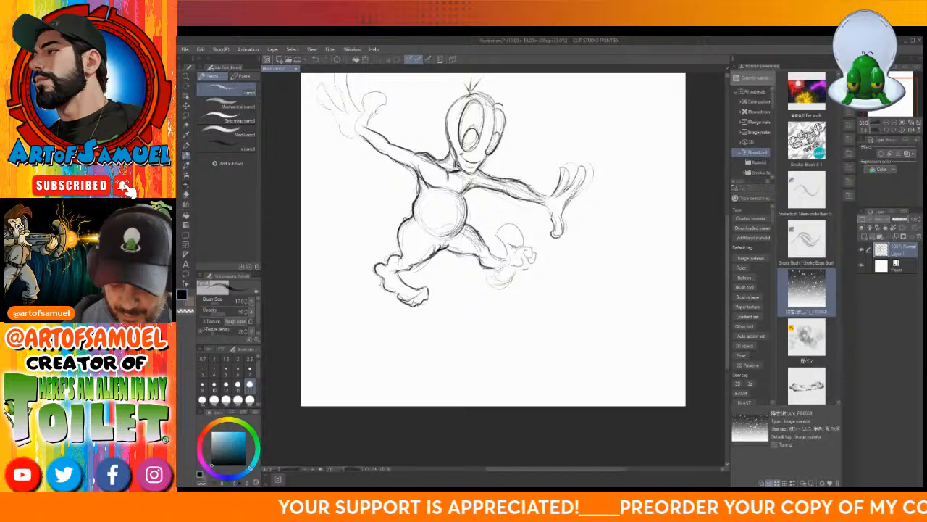
mouse_move(416, 298)
left_mouse_down()
mouse_move(413, 307)
mouse_move(422, 297)
left_mouse_up()
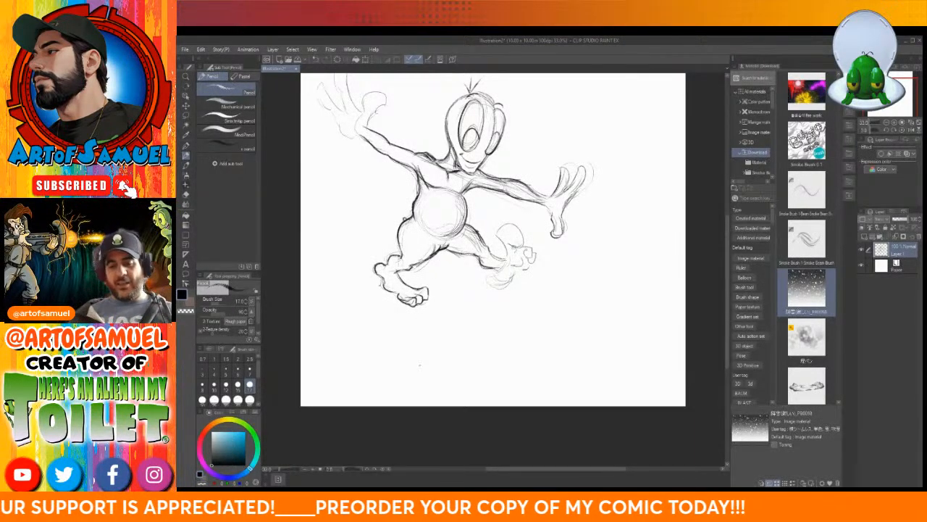
left_click_drag(398, 291, 384, 294)
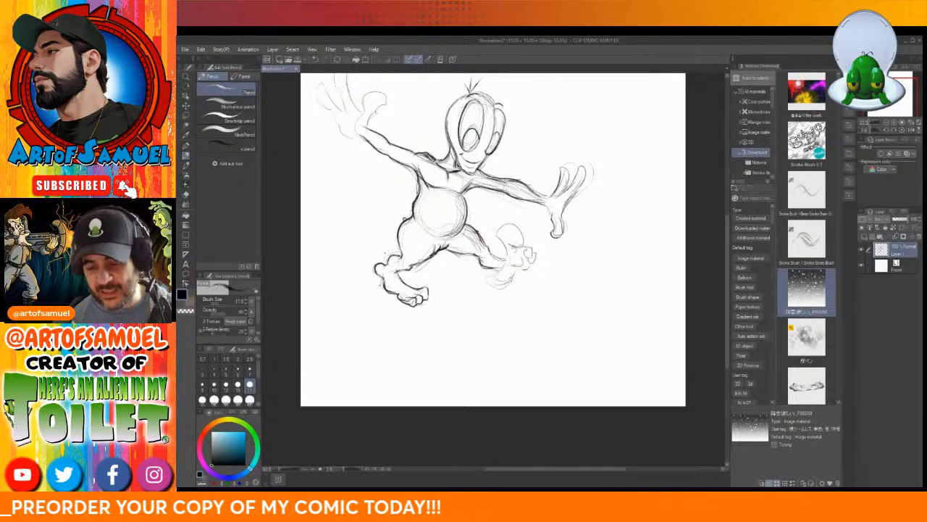
- Outline the raised right-side foot in darker pencil, defining its heel, sole and toes
mouse_move(494, 269)
left_mouse_down()
mouse_move(502, 287)
mouse_move(523, 256)
mouse_move(529, 263)
mouse_move(505, 252)
mouse_move(496, 230)
mouse_move(516, 221)
mouse_move(523, 247)
left_mouse_up()
mouse_move(506, 247)
left_mouse_down()
mouse_move(526, 243)
mouse_move(525, 258)
mouse_move(537, 258)
left_mouse_up()
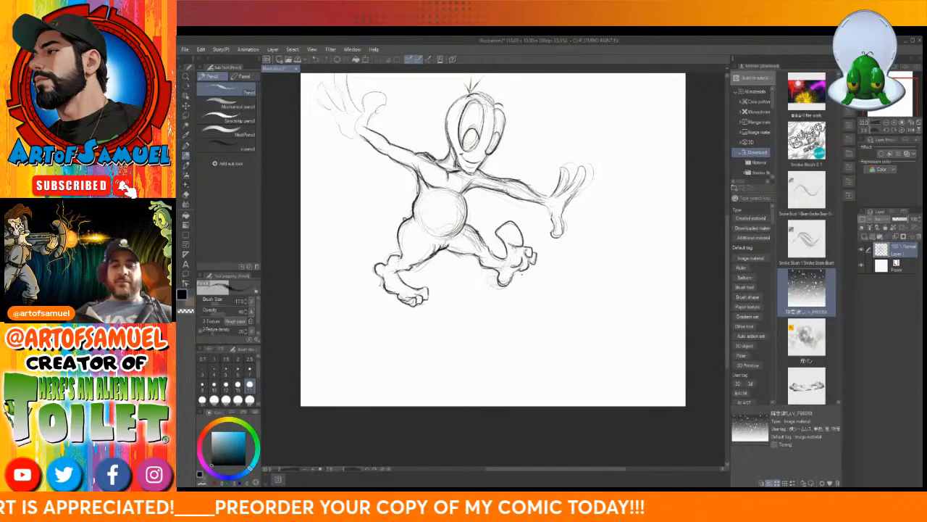
left_click_drag(517, 246, 523, 252)
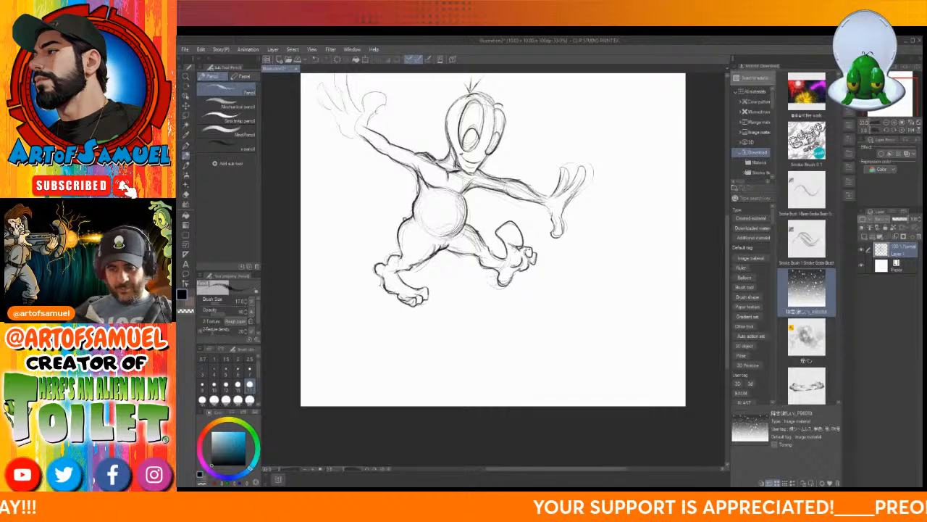
- Lasso the right-side hand, scale it down slightly toward the wrist, apply the transformation and clear the selection
key("m")
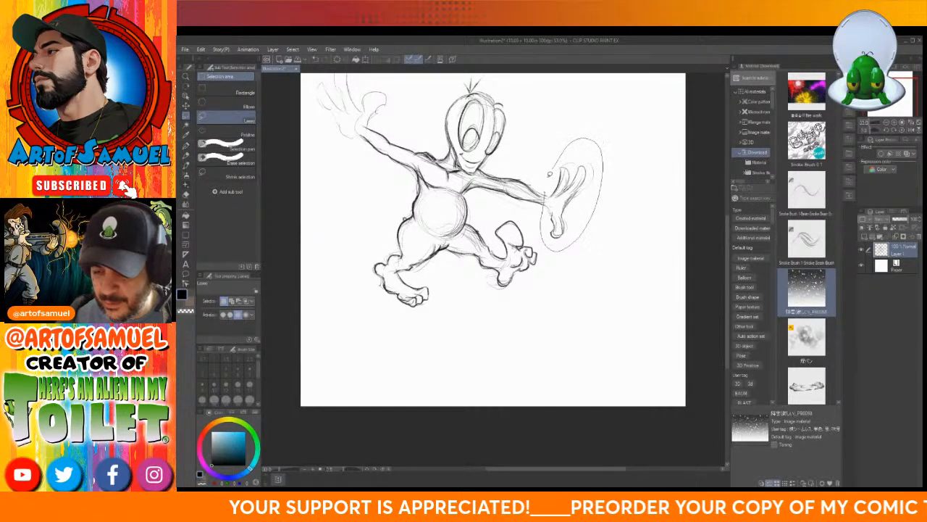
left_click_drag(552, 169, 544, 190)
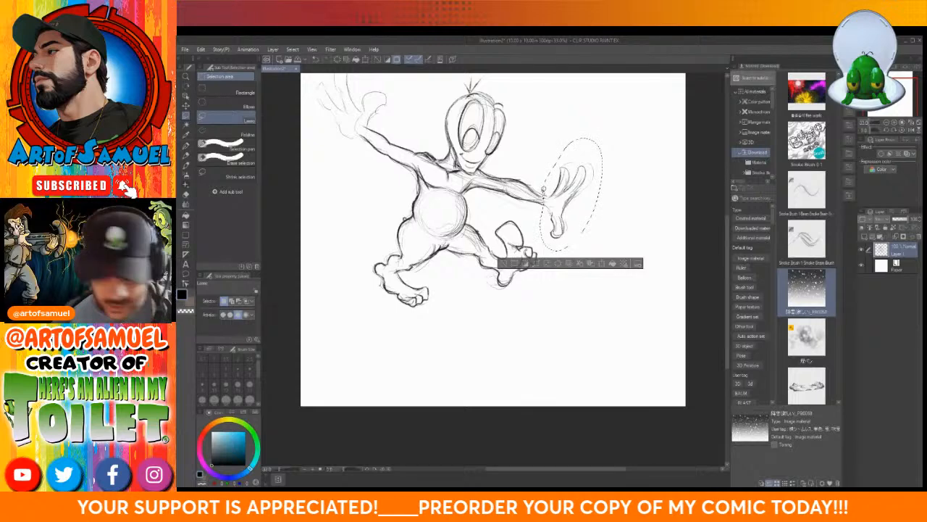
key("ctrl+t")
left_click_drag(594, 148, 594, 141)
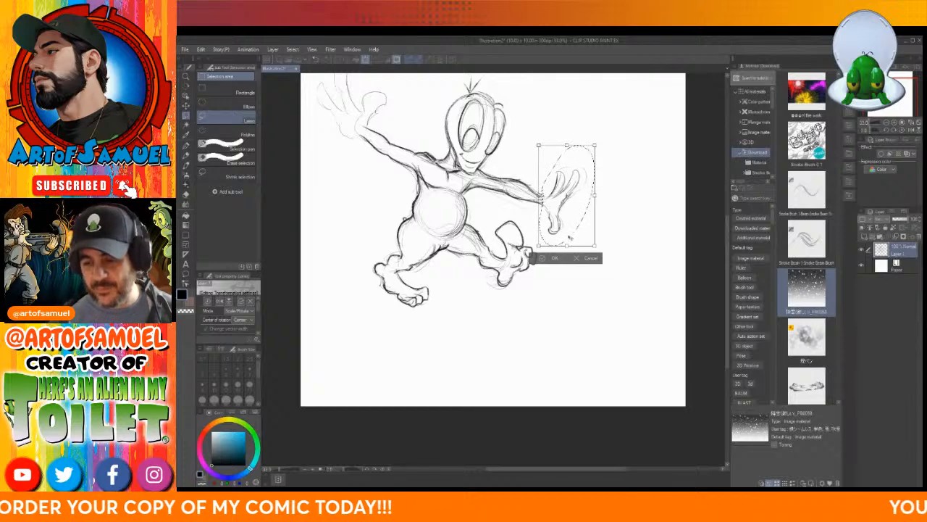
left_click(555, 258)
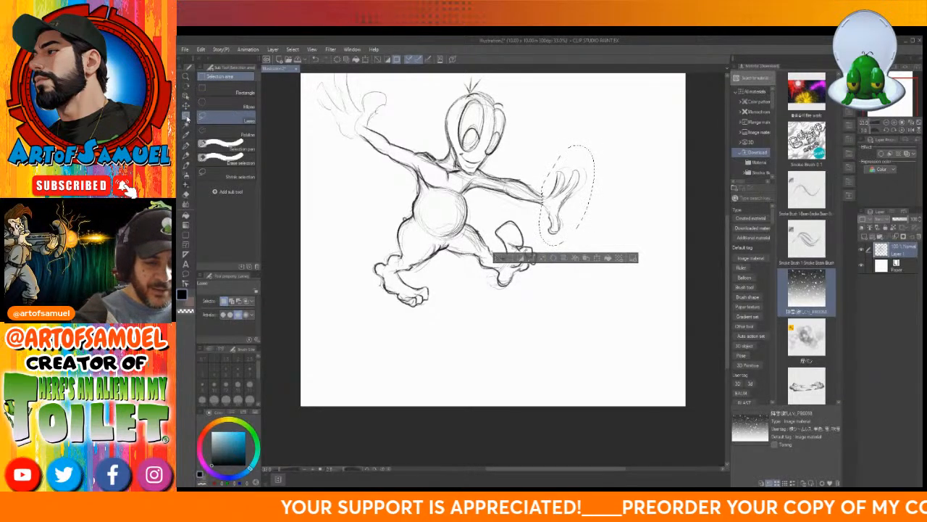
key("ctrl+d")
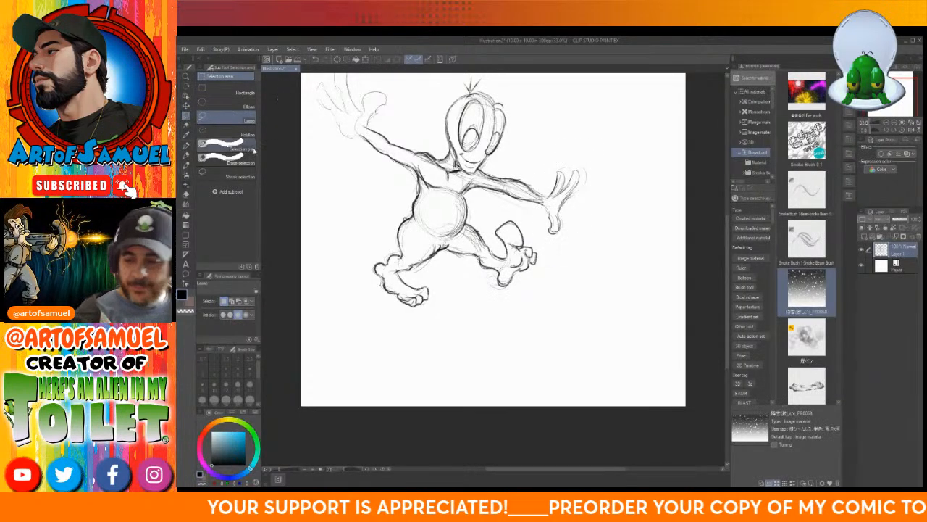
- Outline the left-side hand's thumb, fingers and palm with darker pencil strokes
left_click(187, 154)
scroll(492, 239, "up", 2)
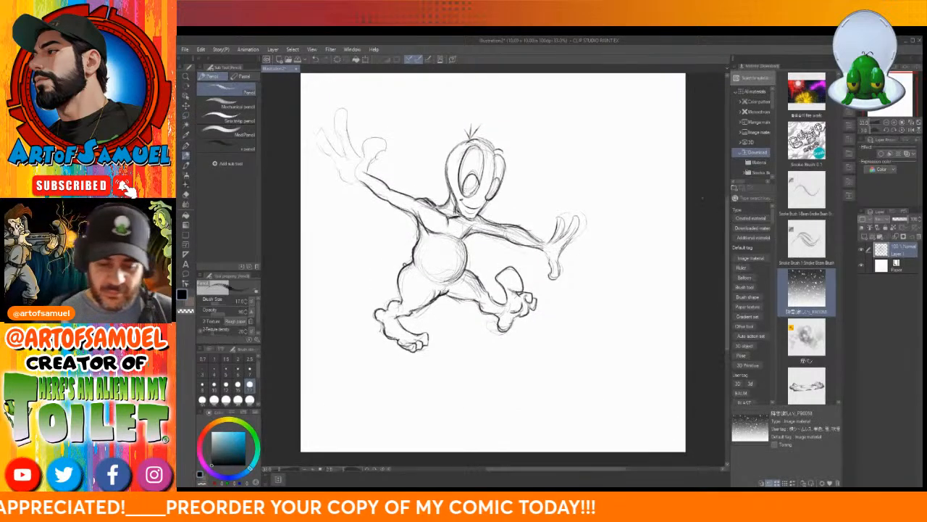
mouse_move(369, 174)
left_mouse_down()
mouse_move(382, 134)
mouse_move(361, 147)
left_mouse_up()
mouse_move(363, 140)
left_mouse_down()
mouse_move(367, 154)
mouse_move(352, 169)
mouse_move(348, 116)
mouse_move(334, 136)
mouse_move(350, 152)
mouse_move(346, 160)
mouse_move(326, 152)
mouse_move(351, 184)
mouse_move(357, 180)
left_mouse_up()
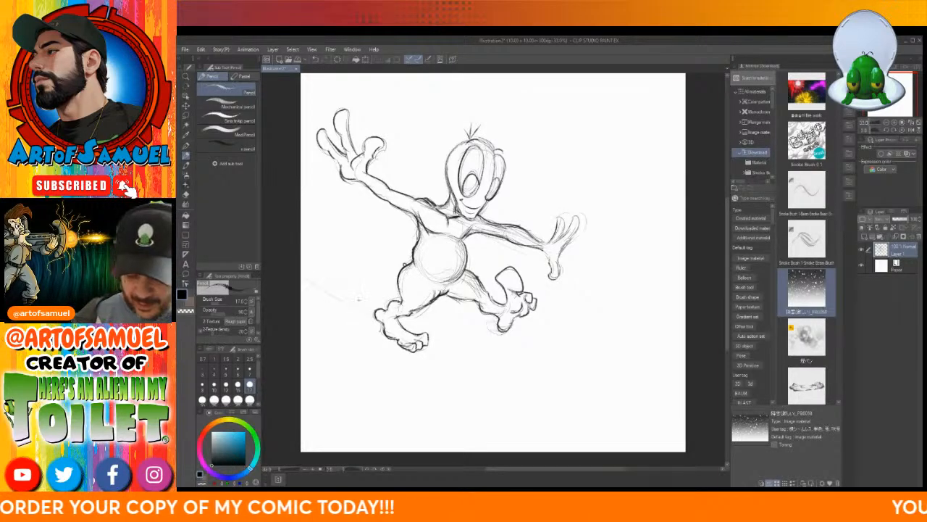
- Sketch loose diagonal ground lines sloping down from the canvas's left edge, past the feet toward the lower right
left_click_drag(324, 280, 365, 302)
left_click_drag(308, 260, 383, 309)
left_click_drag(331, 277, 349, 290)
left_click_drag(351, 289, 364, 299)
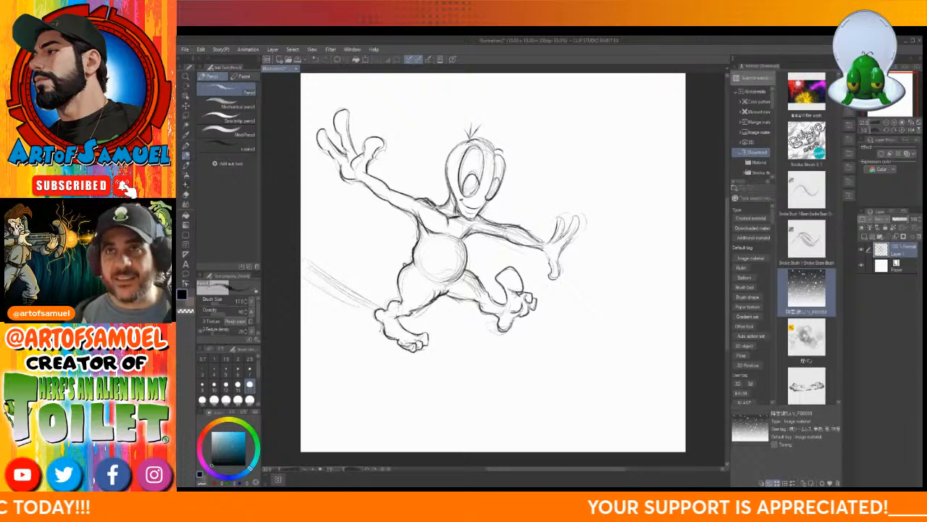
mouse_move(414, 326)
left_mouse_down()
mouse_move(461, 353)
mouse_move(552, 366)
left_mouse_up()
mouse_move(465, 353)
left_mouse_down()
mouse_move(509, 348)
mouse_move(591, 386)
left_mouse_up()
left_click_drag(314, 325, 369, 358)
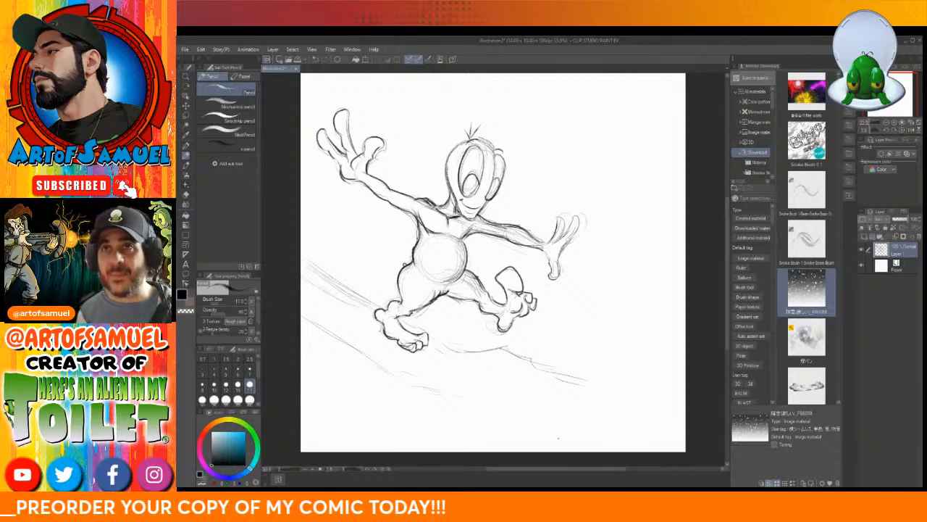
- Add a rocky bump to the upper ground line and extend both ground contours to the canvas's right edge
mouse_move(456, 352)
left_mouse_down()
mouse_move(520, 345)
mouse_move(497, 343)
mouse_move(537, 363)
mouse_move(495, 360)
left_mouse_up()
left_click_drag(501, 358, 540, 369)
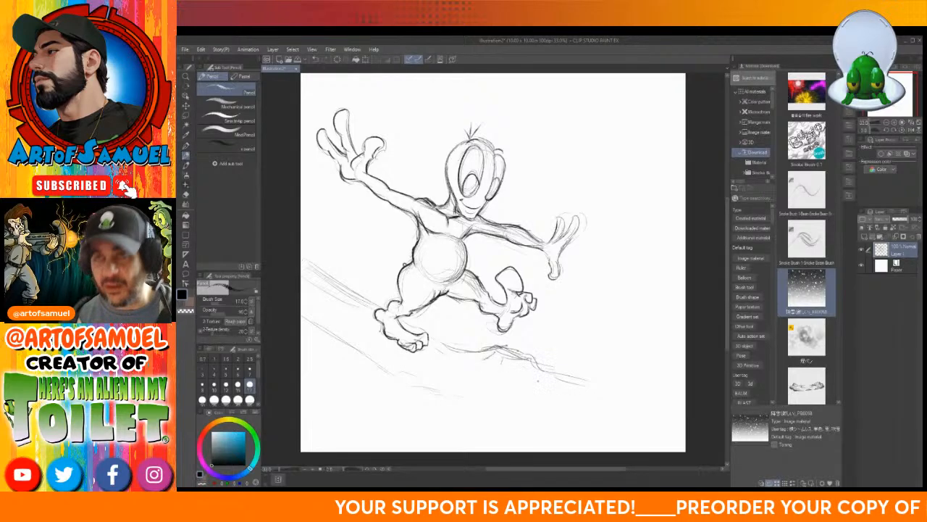
left_click_drag(542, 367, 601, 376)
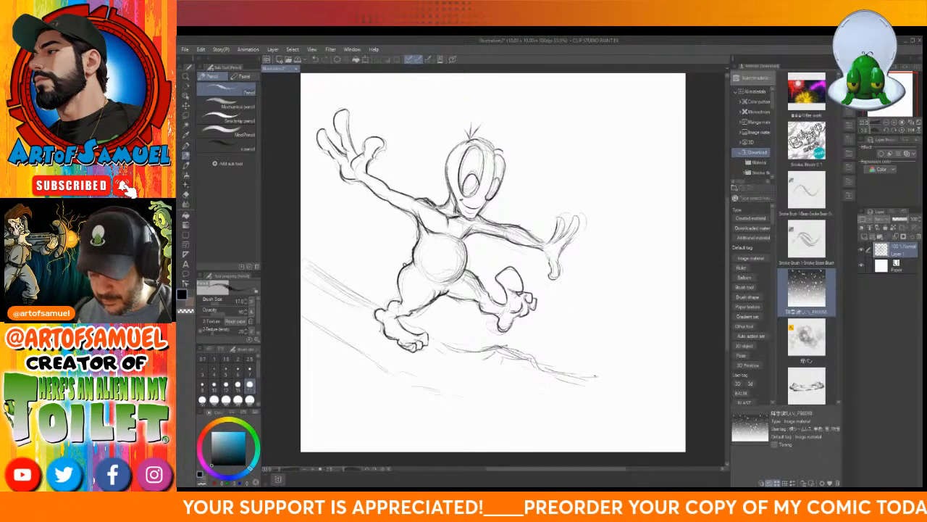
left_click_drag(394, 383, 585, 418)
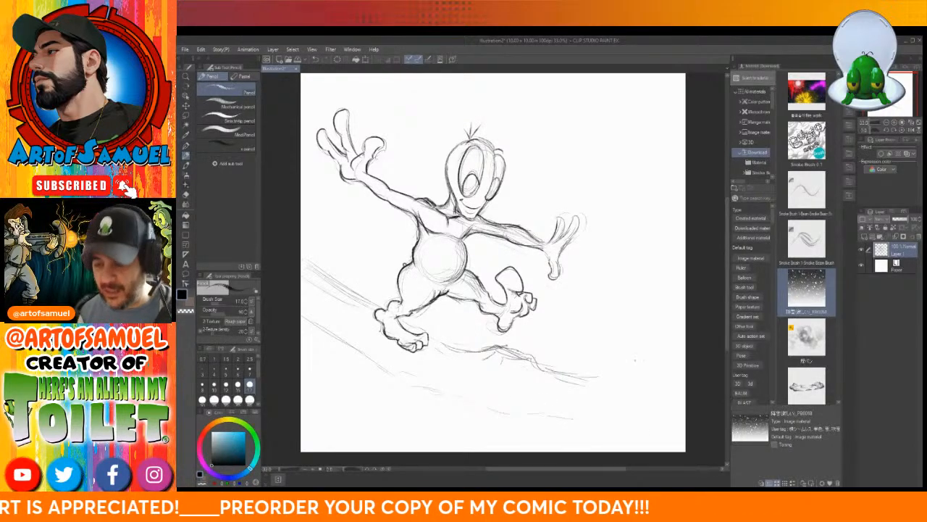
left_click_drag(557, 371, 685, 380)
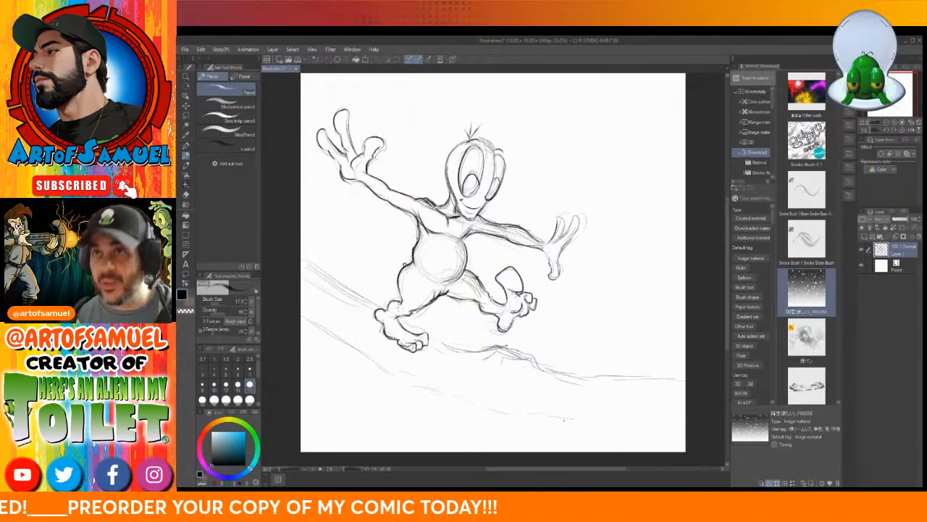
left_click_drag(587, 420, 684, 428)
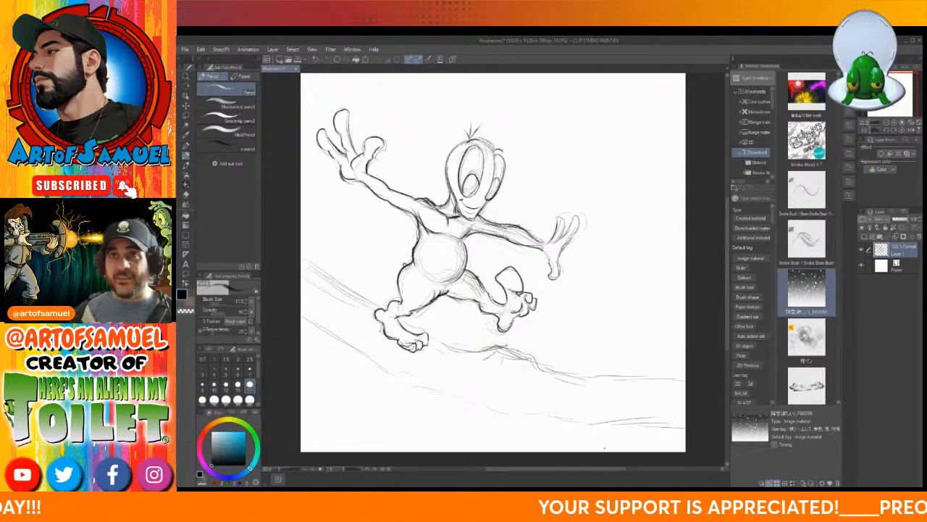
- Sketch a small second character's round head and curved back above the ground, ahead of the alien's raised foot
scroll(529, 472, "up", 1)
scroll(529, 472, "up", 1)
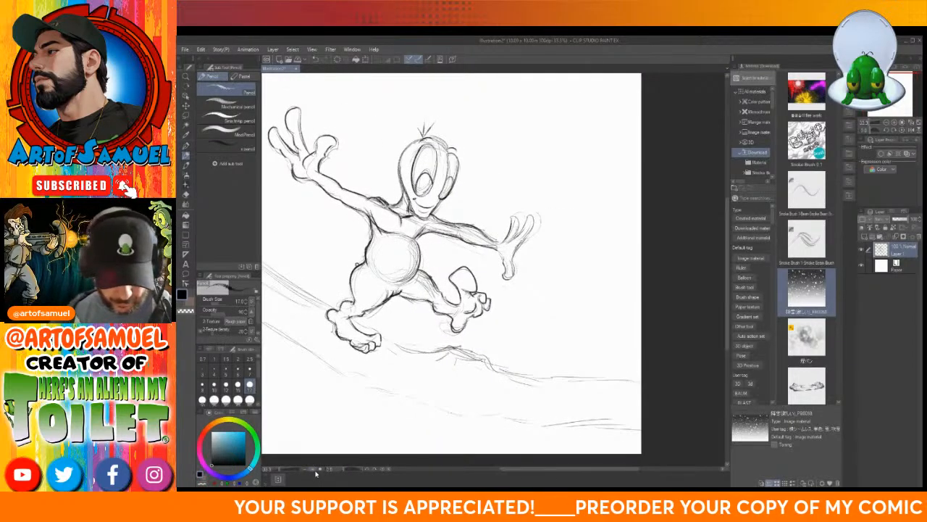
scroll(529, 471, "up", 2)
scroll(489, 268, "down", 4)
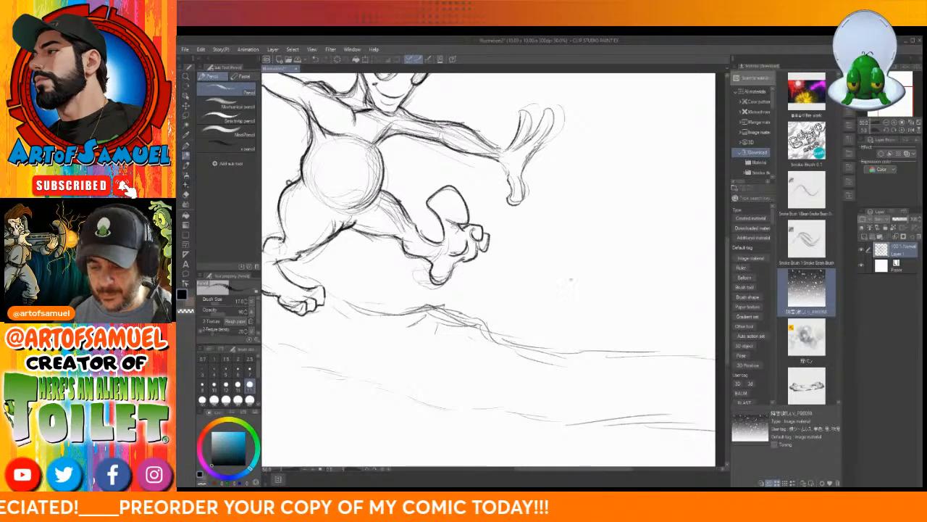
mouse_move(549, 287)
left_mouse_down()
mouse_move(558, 271)
mouse_move(575, 270)
mouse_move(569, 294)
left_mouse_up()
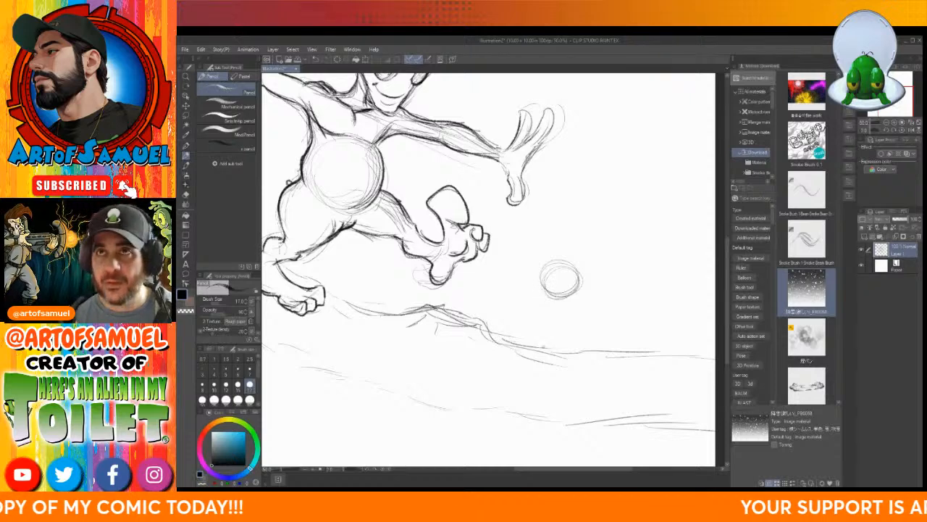
left_click_drag(550, 301, 572, 325)
mouse_move(544, 283)
left_mouse_down()
mouse_move(571, 323)
mouse_move(559, 322)
mouse_move(583, 333)
left_mouse_up()
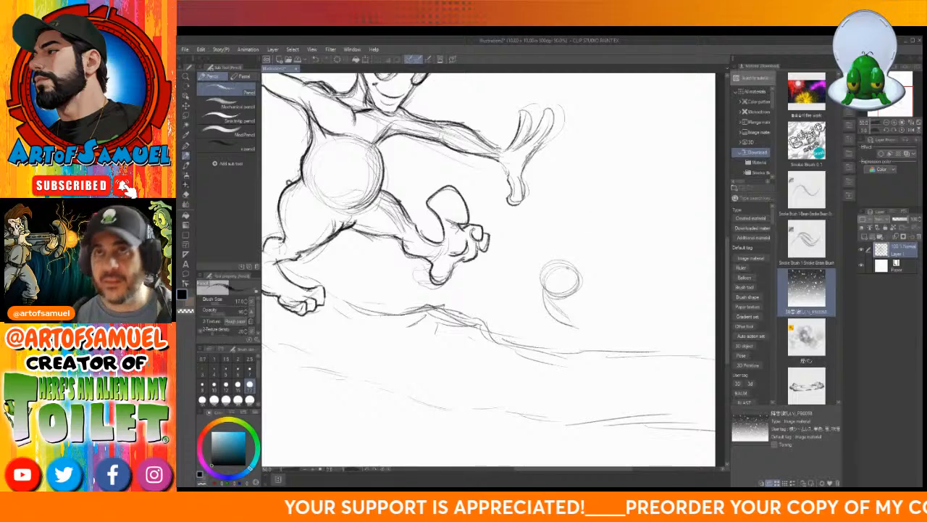
- Rough in the small character's outstretched arms with round hands, its lower body, and two running legs with feet
mouse_move(546, 302)
left_mouse_down()
mouse_move(524, 311)
mouse_move(536, 304)
left_mouse_up()
mouse_move(581, 284)
left_mouse_down()
mouse_move(600, 274)
mouse_move(506, 316)
left_mouse_up()
left_click_drag(608, 270, 607, 267)
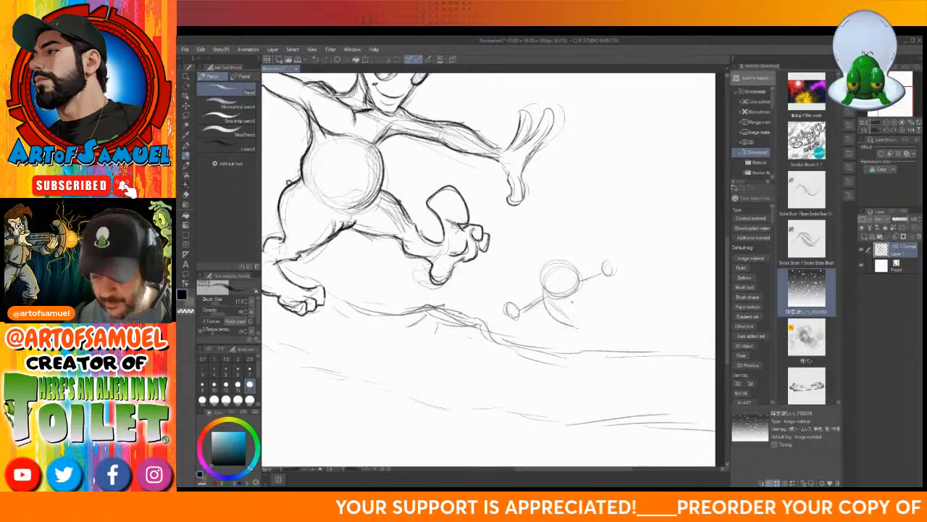
mouse_move(588, 300)
left_mouse_down()
mouse_move(587, 332)
mouse_move(559, 331)
mouse_move(592, 329)
mouse_move(597, 338)
mouse_move(567, 344)
mouse_move(603, 350)
mouse_move(578, 341)
left_mouse_up()
mouse_move(594, 328)
left_mouse_down()
mouse_move(598, 339)
mouse_move(599, 309)
mouse_move(612, 305)
mouse_move(605, 330)
mouse_move(608, 318)
mouse_move(621, 318)
mouse_move(612, 332)
mouse_move(637, 306)
mouse_move(635, 317)
left_mouse_up()
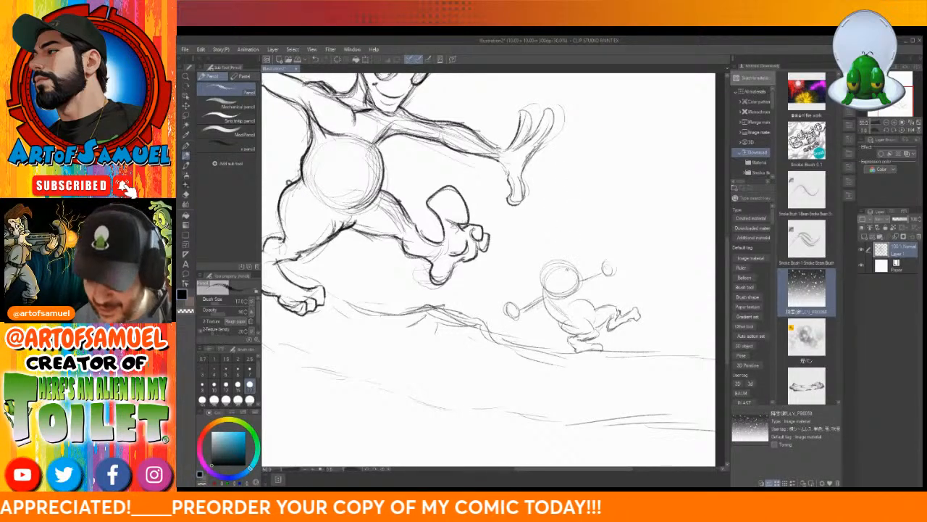
- Sketch the small creature's face with two round eyes, pupils, and a short protruding snout with an open mouth
left_click_drag(568, 288, 570, 300)
mouse_move(572, 268)
left_mouse_down()
mouse_move(569, 287)
mouse_move(552, 276)
mouse_move(573, 274)
mouse_move(555, 280)
mouse_move(570, 257)
mouse_move(581, 273)
mouse_move(569, 276)
left_mouse_up()
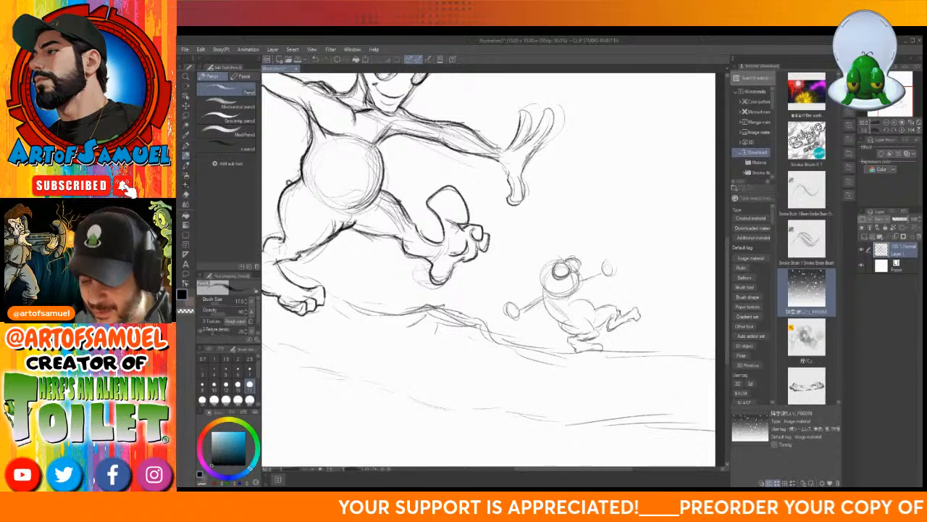
mouse_move(551, 280)
left_mouse_down()
mouse_move(564, 289)
mouse_move(587, 278)
mouse_move(586, 287)
left_mouse_up()
mouse_move(582, 274)
left_mouse_down()
mouse_move(583, 298)
mouse_move(555, 289)
mouse_move(594, 294)
mouse_move(583, 293)
left_mouse_up()
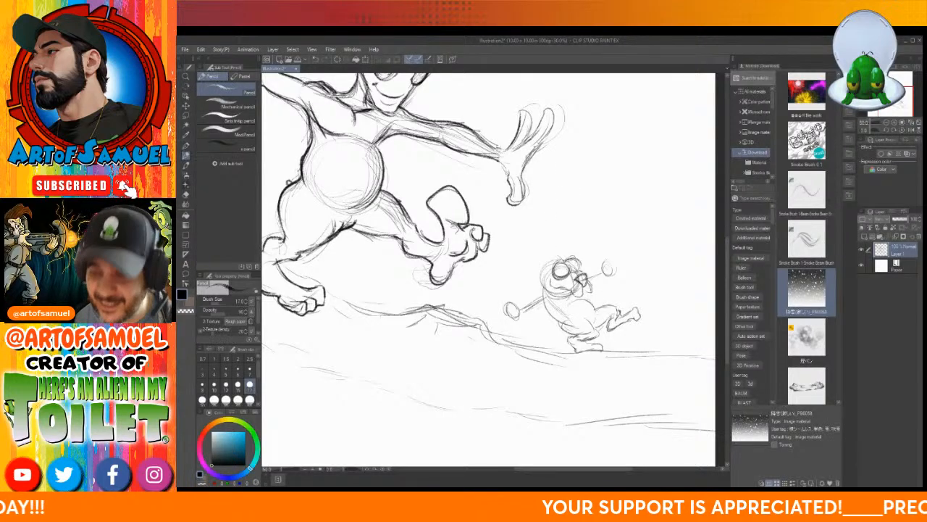
left_click_drag(560, 268, 579, 273)
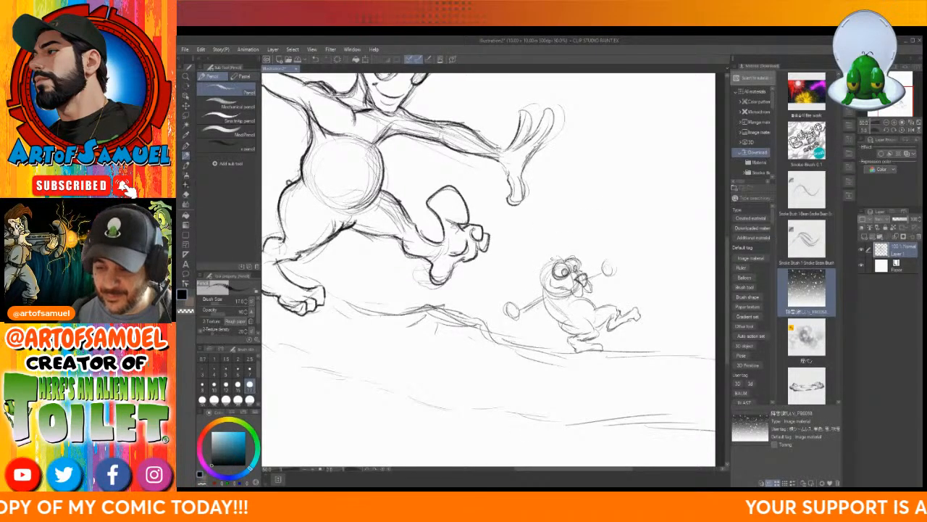
mouse_move(549, 258)
left_mouse_down()
mouse_move(537, 248)
mouse_move(499, 268)
mouse_move(543, 279)
left_mouse_up()
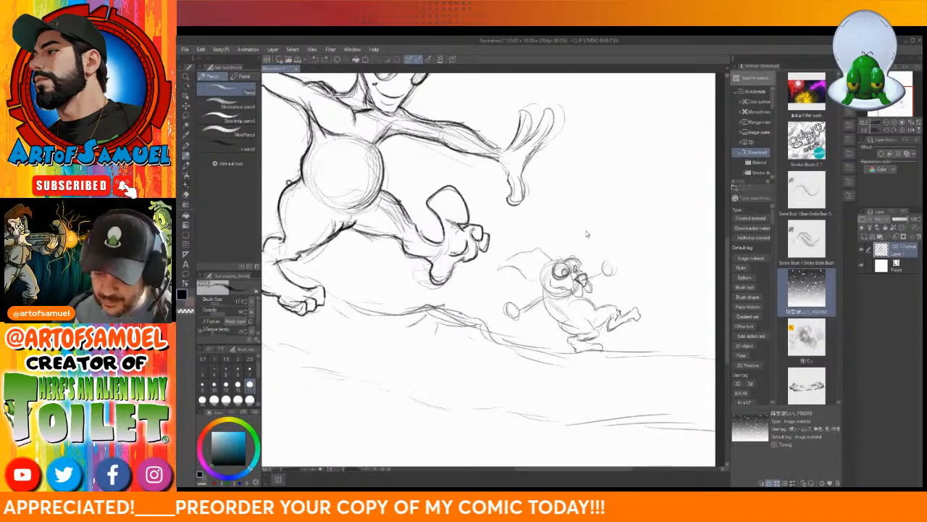
key("ctrl+z")
key("ctrl+z")
mouse_move(545, 284)
left_mouse_down()
mouse_move(529, 265)
mouse_move(523, 209)
mouse_move(551, 257)
left_mouse_up()
key("ctrl+z")
key("ctrl+z")
- Sketch large floppy ears on both sides of the small creature's head and add strokes around its neck and chest
mouse_move(550, 258)
left_mouse_down()
mouse_move(535, 248)
mouse_move(500, 285)
left_mouse_up()
mouse_move(533, 247)
left_mouse_down()
mouse_move(498, 292)
mouse_move(551, 280)
mouse_move(546, 261)
mouse_move(517, 262)
mouse_move(504, 289)
left_mouse_up()
mouse_move(552, 260)
left_mouse_down()
mouse_move(559, 238)
mouse_move(576, 251)
mouse_move(575, 266)
mouse_move(546, 250)
mouse_move(555, 229)
mouse_move(602, 250)
mouse_move(581, 264)
mouse_move(585, 245)
left_mouse_up()
left_click_drag(545, 281, 592, 308)
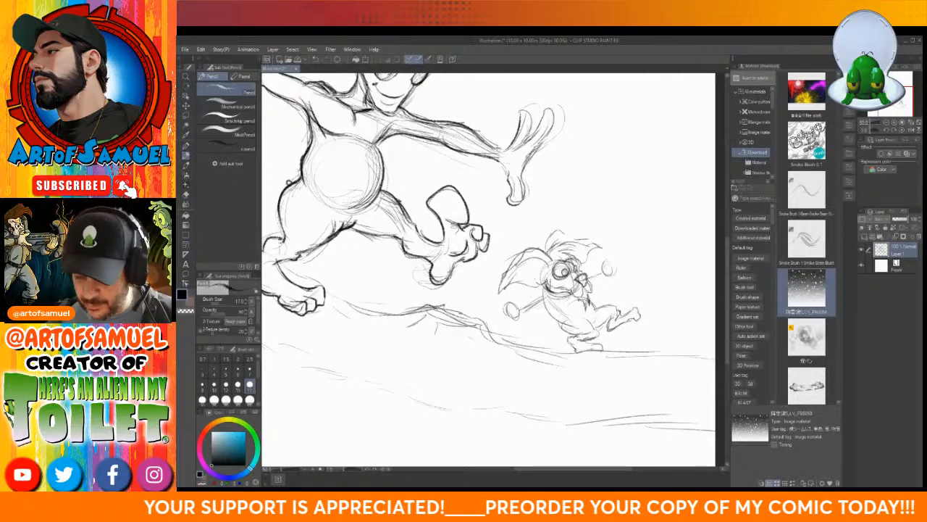
- Darken the small creature's rear arm, back, belly and supporting leg and foot with firmer pencil strokes
left_click(313, 471)
left_click_drag(553, 469, 576, 469)
left_click_drag(728, 266, 735, 308)
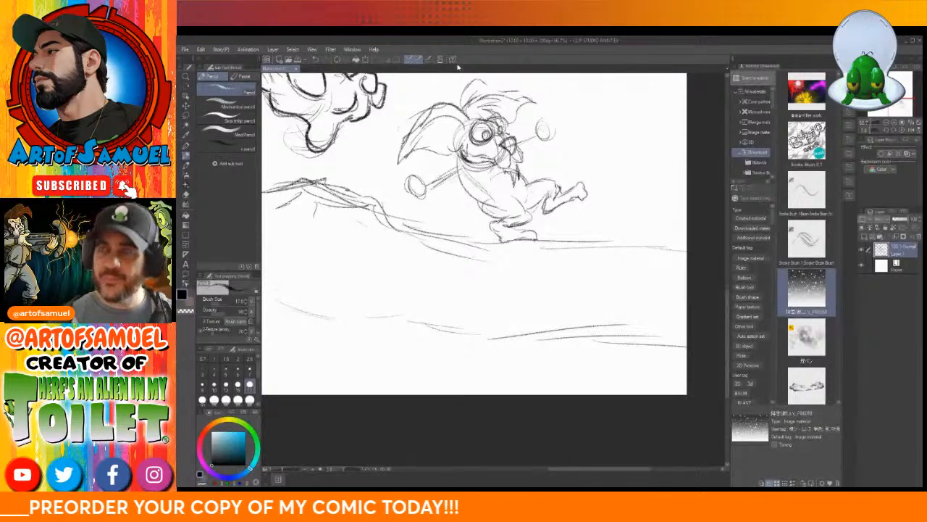
mouse_move(460, 150)
left_mouse_down()
mouse_move(469, 173)
mouse_move(421, 185)
mouse_move(461, 189)
mouse_move(484, 212)
mouse_move(439, 206)
left_mouse_up()
mouse_move(444, 202)
left_mouse_down()
mouse_move(435, 208)
mouse_move(486, 213)
left_mouse_up()
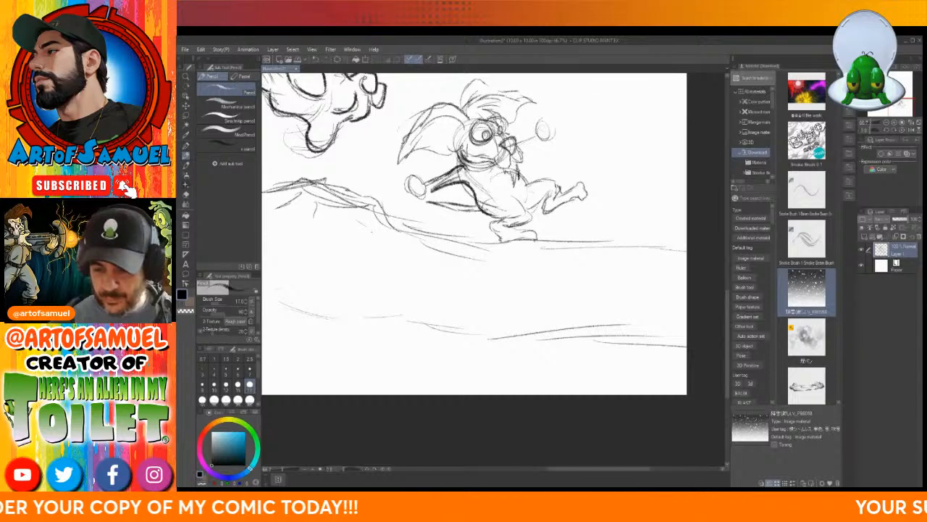
left_click_drag(491, 161, 524, 201)
mouse_move(527, 174)
left_mouse_down()
mouse_move(507, 217)
mouse_move(529, 200)
mouse_move(536, 222)
mouse_move(488, 226)
mouse_move(503, 243)
mouse_move(523, 231)
mouse_move(529, 242)
mouse_move(512, 245)
left_mouse_up()
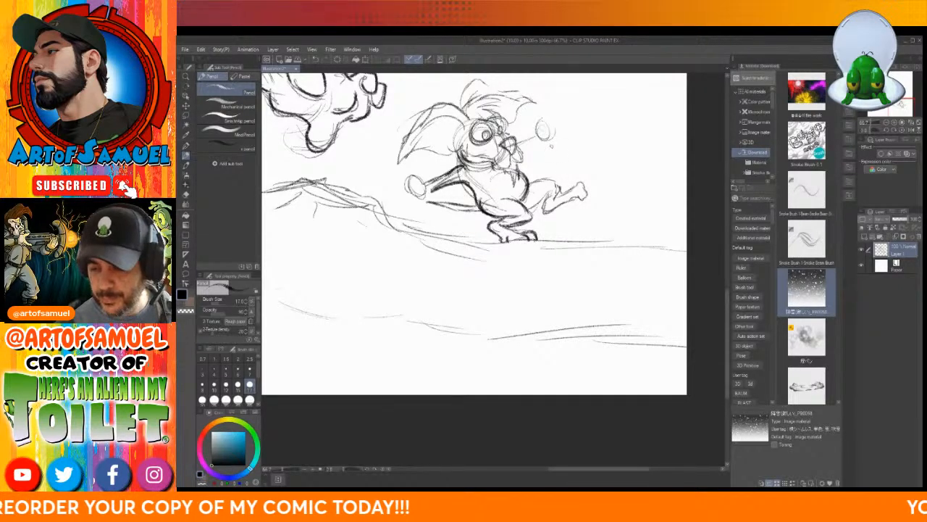
- Define the small creature's outstretched front leg and its foot with darker pencil lines
left_click_drag(526, 184, 558, 183)
mouse_move(523, 208)
left_mouse_down()
mouse_move(552, 186)
mouse_move(556, 196)
mouse_move(539, 215)
mouse_move(578, 184)
left_mouse_up()
mouse_move(574, 188)
left_mouse_down()
mouse_move(589, 181)
mouse_move(592, 196)
mouse_move(580, 200)
left_mouse_up()
mouse_move(584, 194)
left_mouse_down()
mouse_move(574, 199)
mouse_move(581, 183)
mouse_move(571, 193)
left_mouse_up()
left_click_drag(584, 181, 557, 195)
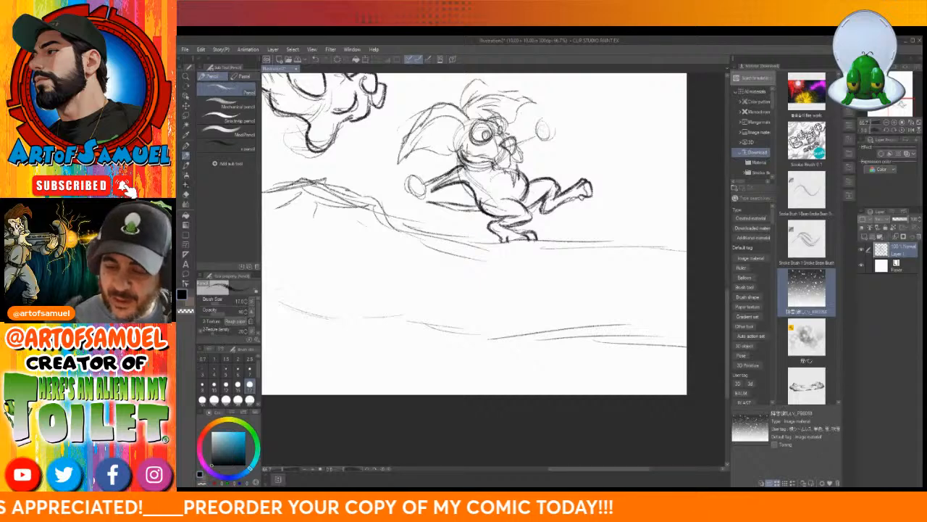
- Darken the small creature's large near ear, add hair tufts over its brow, and outline the far ear above its head
mouse_move(474, 120)
left_mouse_down()
mouse_move(448, 101)
mouse_move(412, 132)
mouse_move(401, 173)
mouse_move(442, 145)
mouse_move(461, 154)
mouse_move(459, 132)
mouse_move(416, 133)
mouse_move(403, 158)
left_mouse_up()
mouse_move(464, 113)
left_mouse_down()
mouse_move(481, 93)
mouse_move(509, 95)
mouse_move(516, 107)
mouse_move(490, 118)
mouse_move(510, 109)
mouse_move(511, 97)
left_mouse_up()
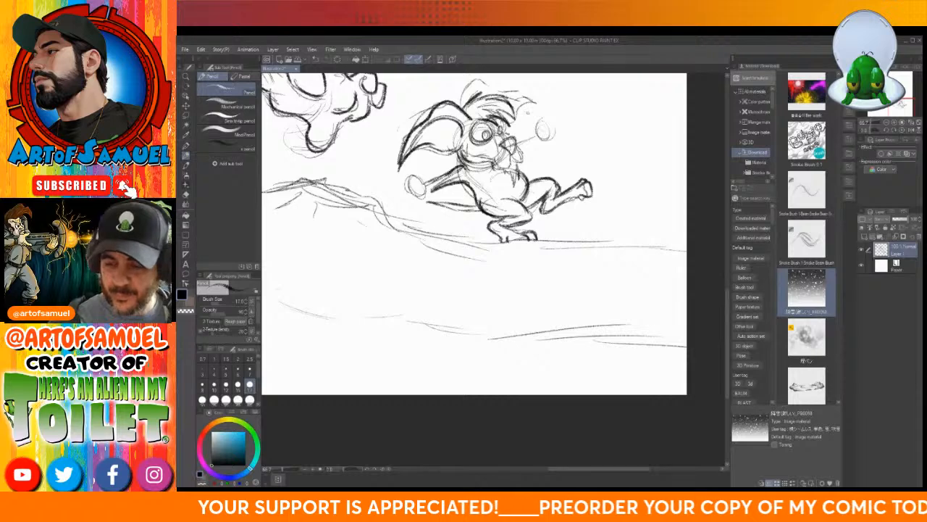
mouse_move(495, 128)
left_mouse_down()
mouse_move(519, 110)
mouse_move(516, 100)
left_mouse_up()
left_click_drag(477, 106, 491, 94)
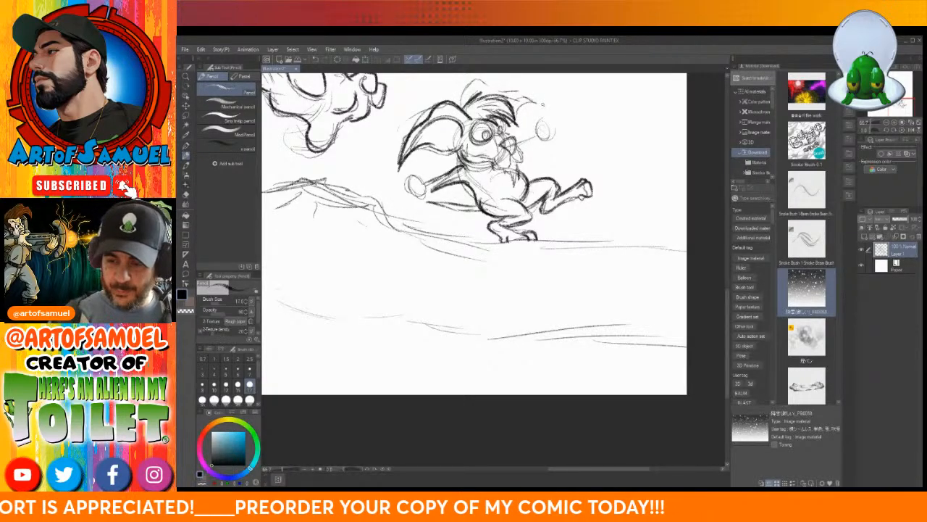
mouse_move(493, 97)
left_mouse_down()
mouse_move(503, 89)
mouse_move(497, 79)
left_mouse_up()
left_click_drag(455, 103, 474, 86)
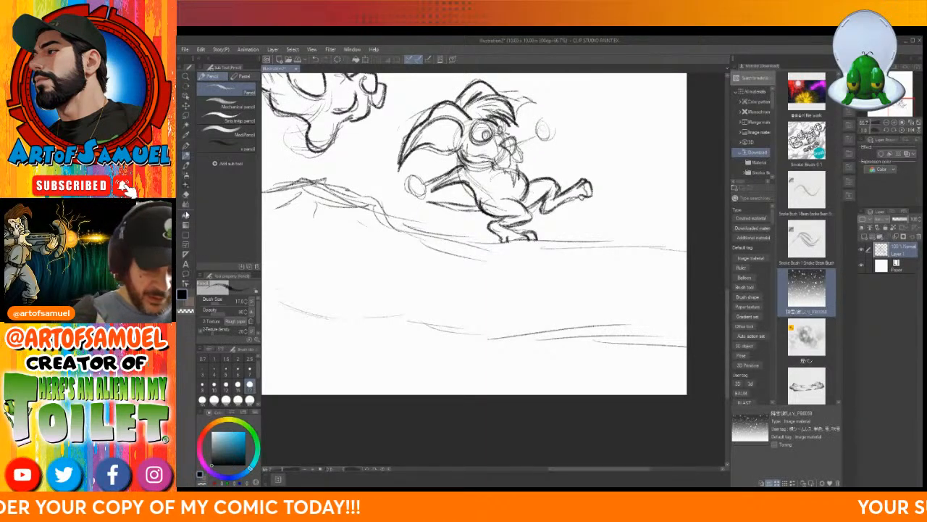
- Erase the far ear's outline, redraw it smaller in pencil, and darken the creature's eyes, snout, mouth and chest fur
key("e")
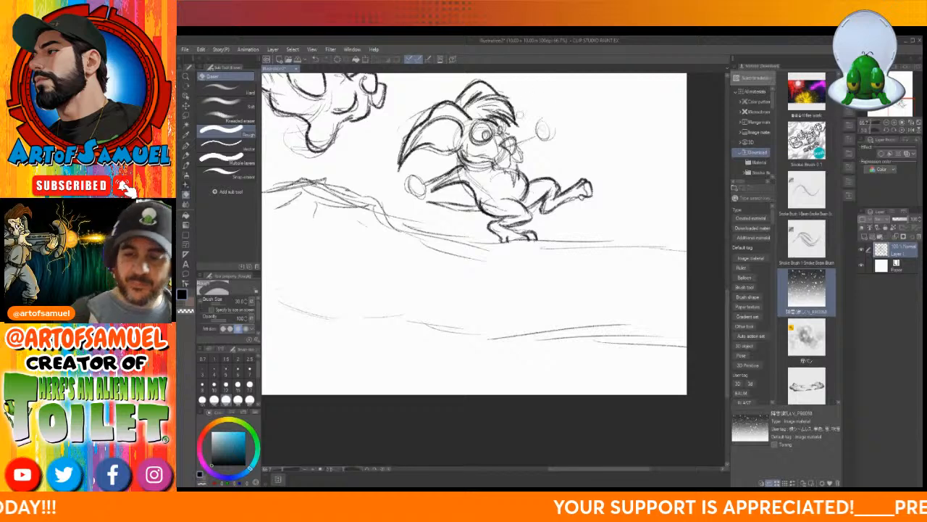
mouse_move(497, 85)
left_mouse_down()
mouse_move(455, 101)
mouse_move(480, 80)
left_mouse_up()
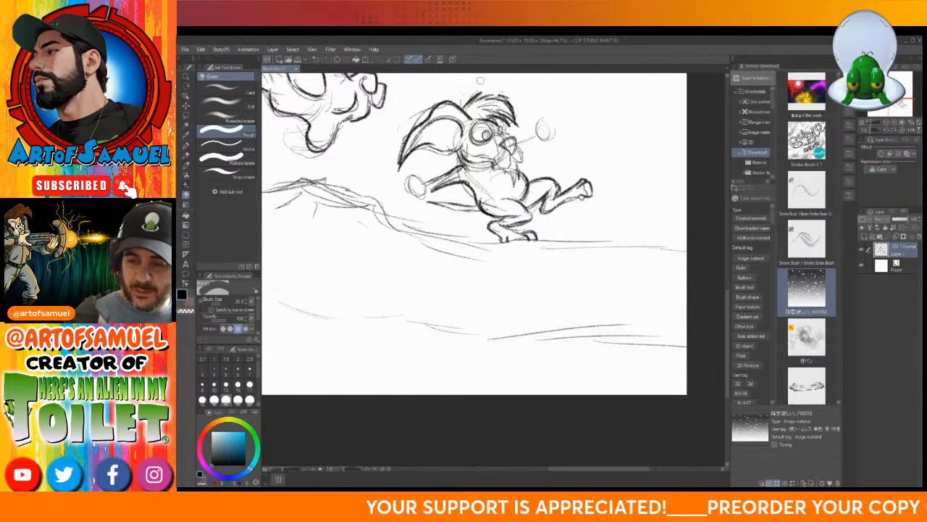
left_click(187, 155)
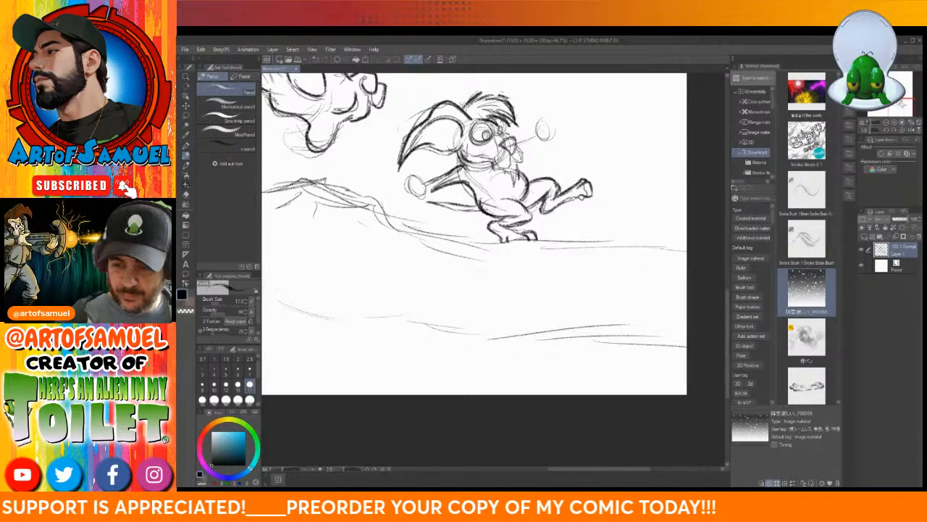
mouse_move(465, 108)
left_mouse_down()
mouse_move(462, 97)
mouse_move(474, 87)
mouse_move(524, 137)
mouse_move(477, 117)
mouse_move(490, 116)
mouse_move(472, 137)
mouse_move(493, 120)
mouse_move(495, 142)
mouse_move(463, 155)
mouse_move(491, 165)
mouse_move(518, 119)
mouse_move(517, 140)
mouse_move(500, 150)
mouse_move(519, 155)
mouse_move(511, 152)
mouse_move(513, 171)
mouse_move(489, 161)
mouse_move(523, 147)
mouse_move(519, 165)
mouse_move(509, 165)
mouse_move(520, 172)
mouse_move(511, 181)
mouse_move(518, 196)
left_mouse_up()
left_click_drag(525, 163, 524, 174)
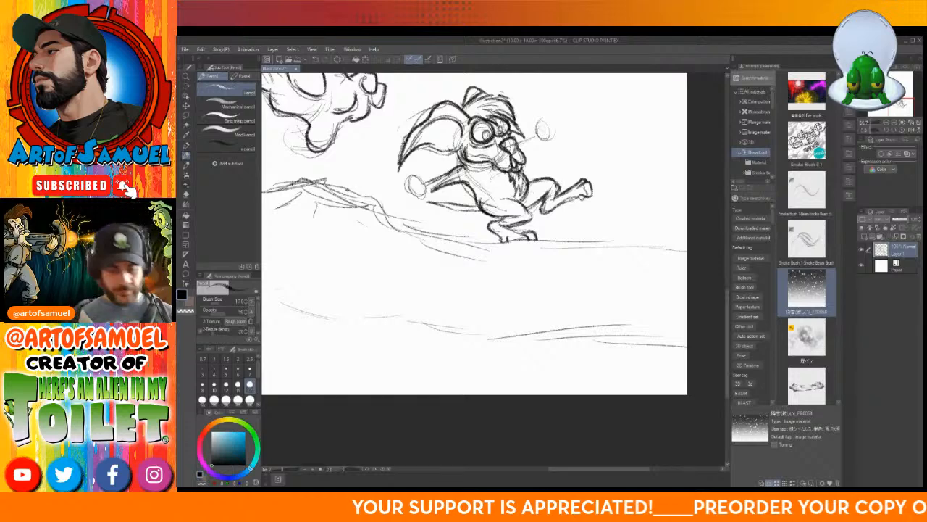
- Draw the small creature's front and rear forearms in darker pencil and turn the round hands into hands with fingers
mouse_move(516, 140)
left_mouse_down()
mouse_move(543, 127)
mouse_move(549, 135)
left_mouse_up()
left_click_drag(553, 123, 546, 123)
mouse_move(544, 129)
left_mouse_down()
mouse_move(547, 112)
mouse_move(555, 137)
mouse_move(540, 136)
mouse_move(552, 126)
mouse_move(551, 136)
mouse_move(553, 126)
mouse_move(545, 126)
left_mouse_up()
left_click_drag(428, 180, 403, 188)
left_click_drag(414, 185, 411, 187)
mouse_move(422, 179)
left_mouse_down()
mouse_move(412, 194)
mouse_move(429, 193)
left_mouse_up()
left_click_drag(454, 181, 425, 181)
left_click_drag(450, 170, 421, 187)
left_click_drag(428, 184, 421, 196)
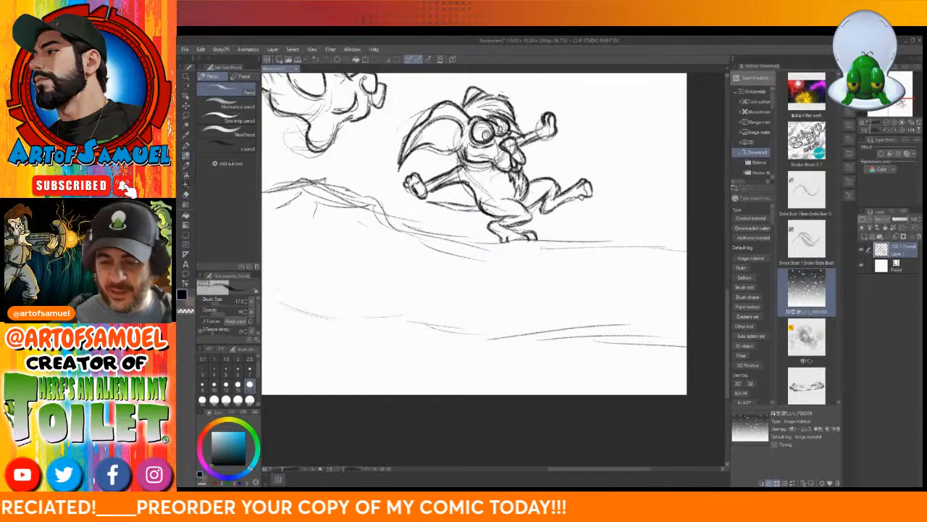
- Strengthen the small creature's neck and shoulder strokes and the curved line trailing from its lower back
left_click_drag(471, 152, 461, 165)
mouse_move(473, 158)
left_mouse_down()
mouse_move(466, 174)
mouse_move(453, 171)
left_mouse_up()
left_click_drag(473, 164, 468, 171)
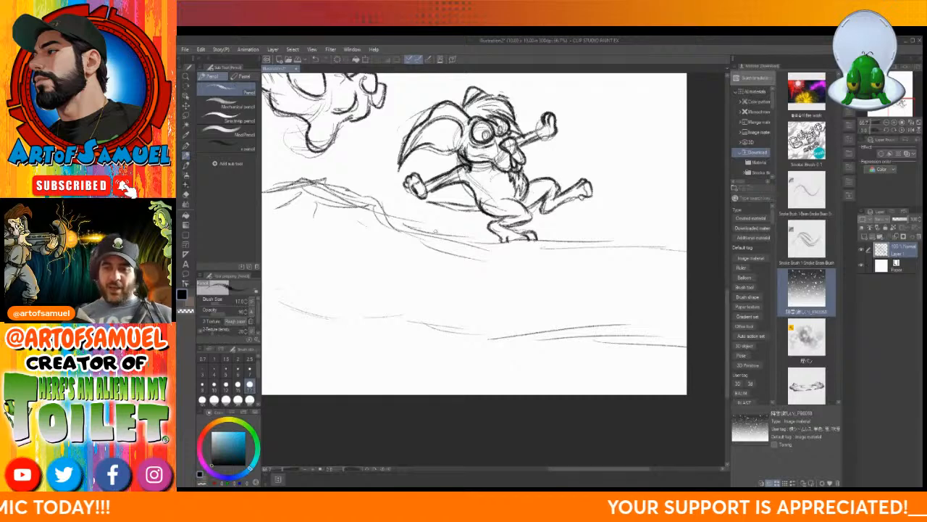
mouse_move(481, 205)
left_mouse_down()
mouse_move(426, 199)
mouse_move(481, 211)
left_mouse_up()
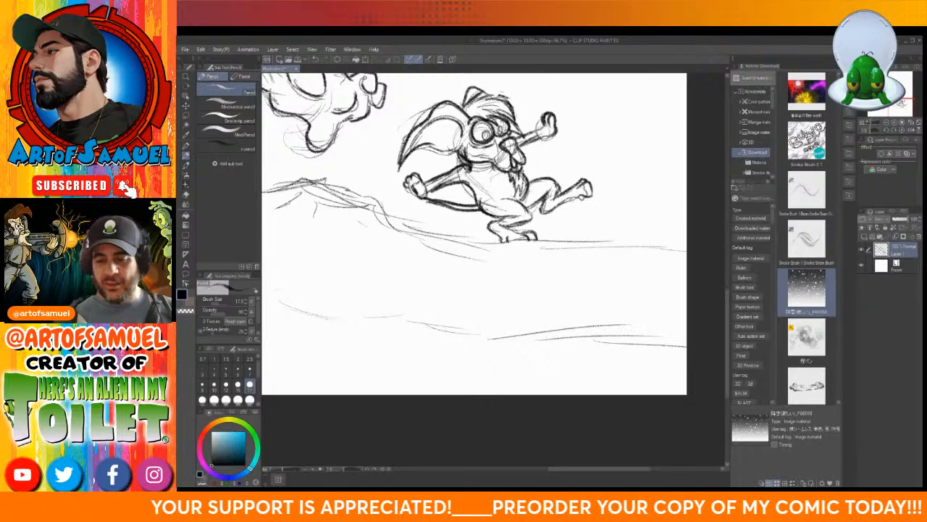
left_click_drag(478, 200, 533, 216)
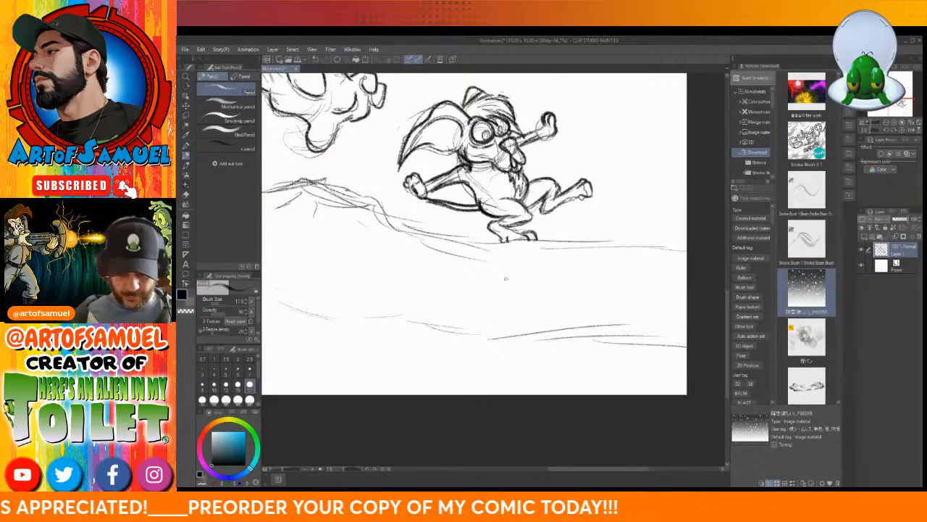
- Add a new layer above the pencil sketch and switch to the G-pen for inking the alien
left_click(305, 471)
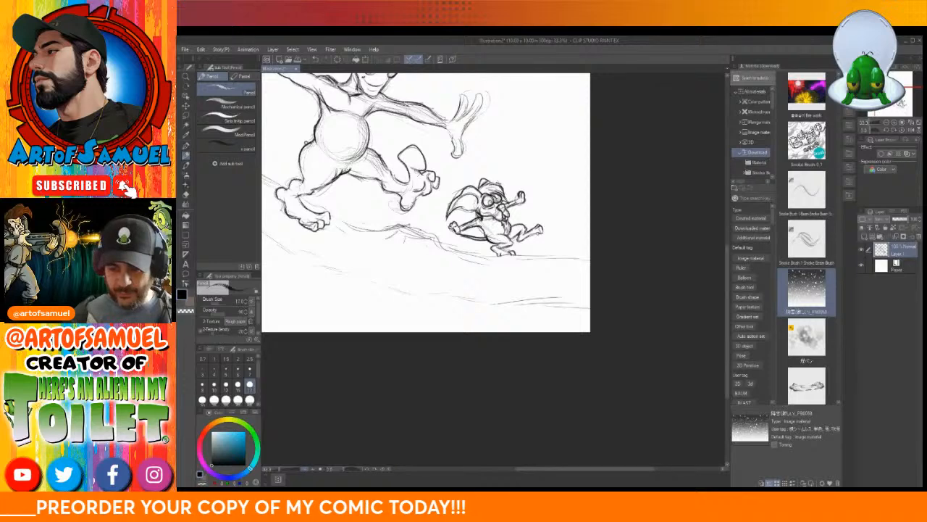
left_click(305, 470)
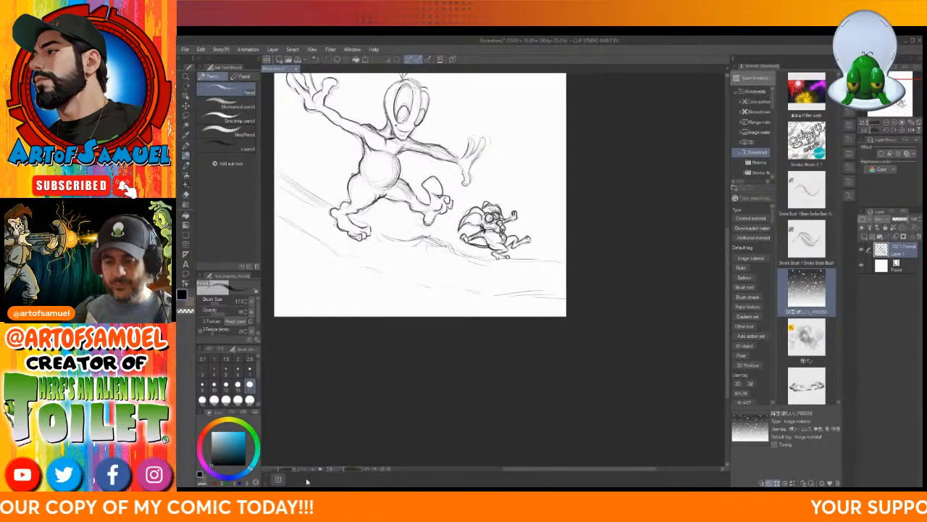
scroll(726, 244, "up", 2)
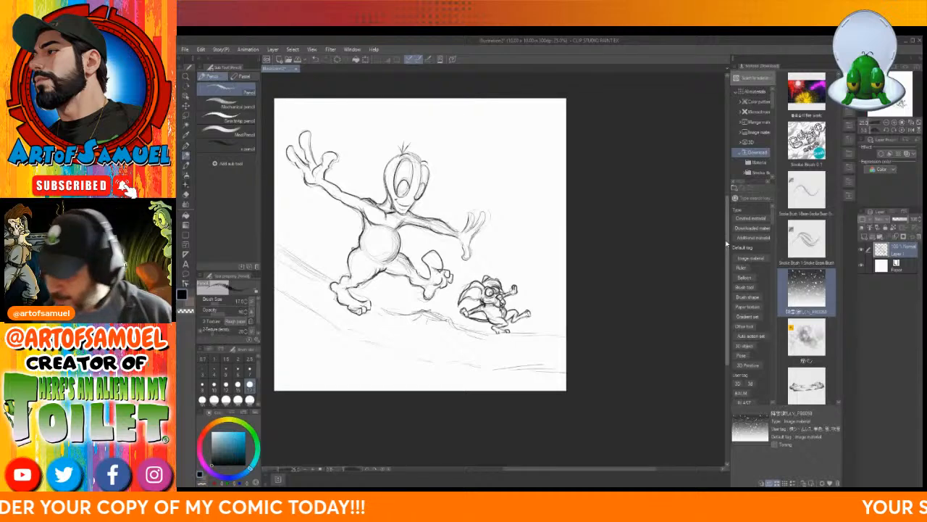
left_click(873, 239)
key("p")
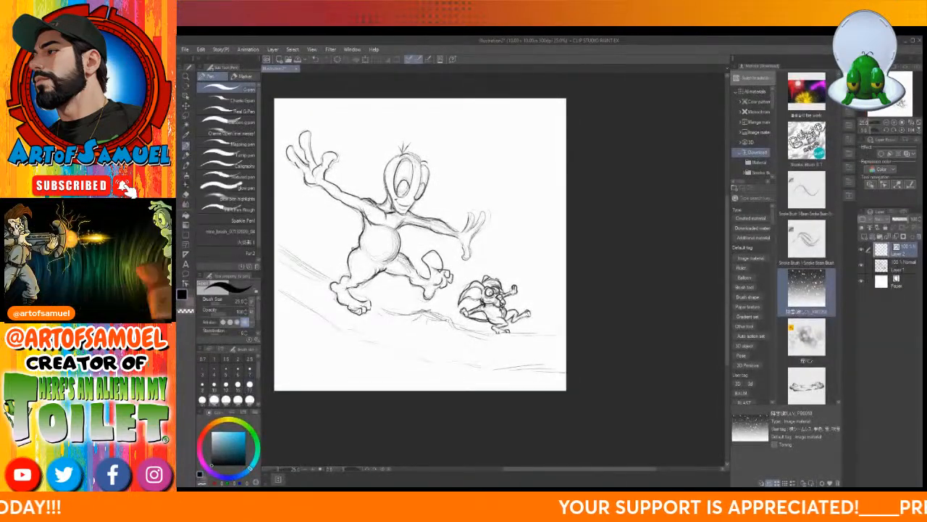
left_click(311, 470)
left_click(311, 470)
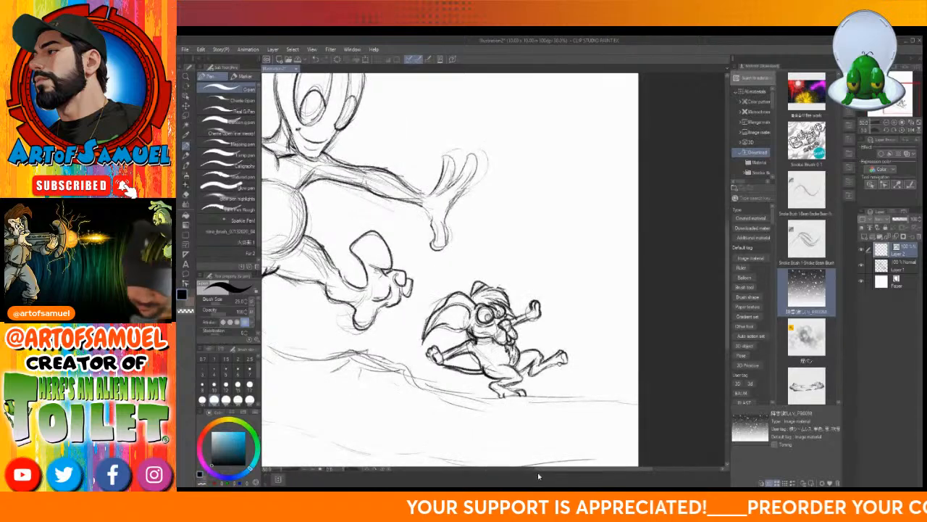
left_click_drag(546, 472, 492, 477)
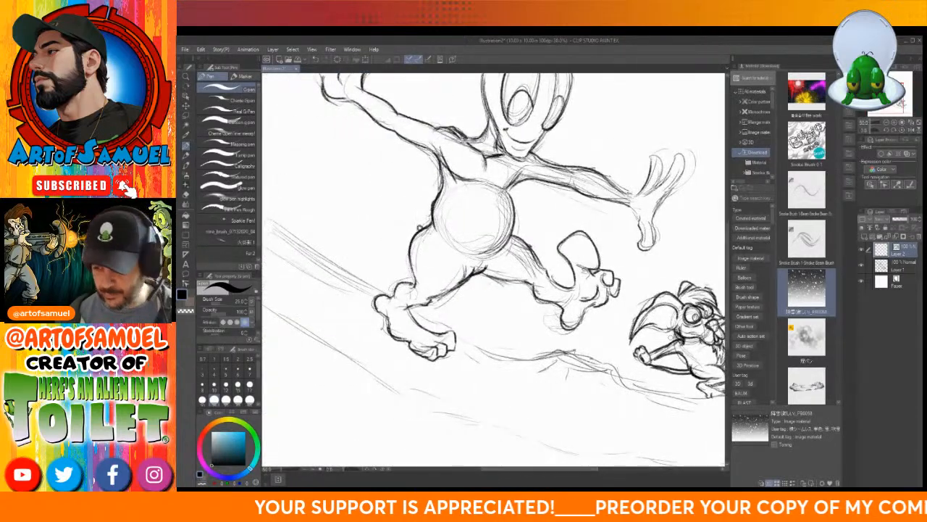
left_click_drag(728, 270, 728, 244)
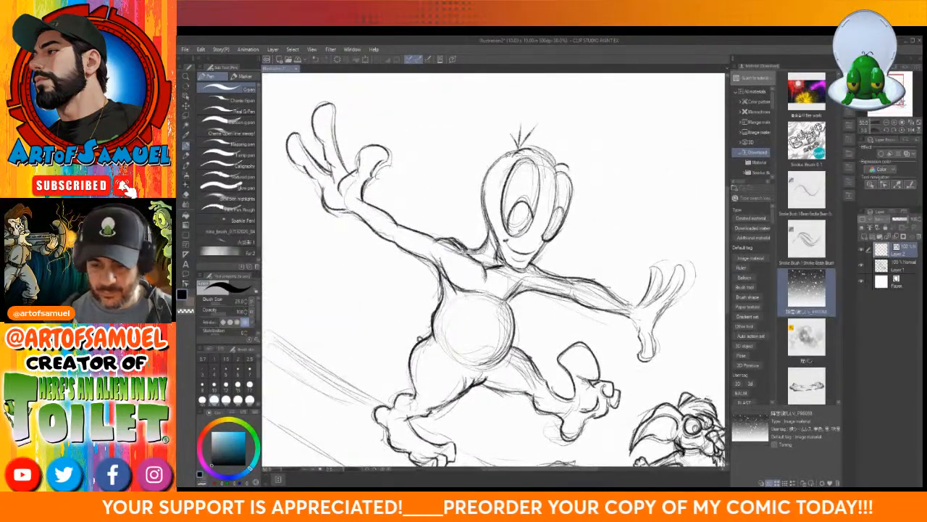
- Ink the alien's head outline, large eyes, pupils and smile with a brush size of 17
left_click(250, 384)
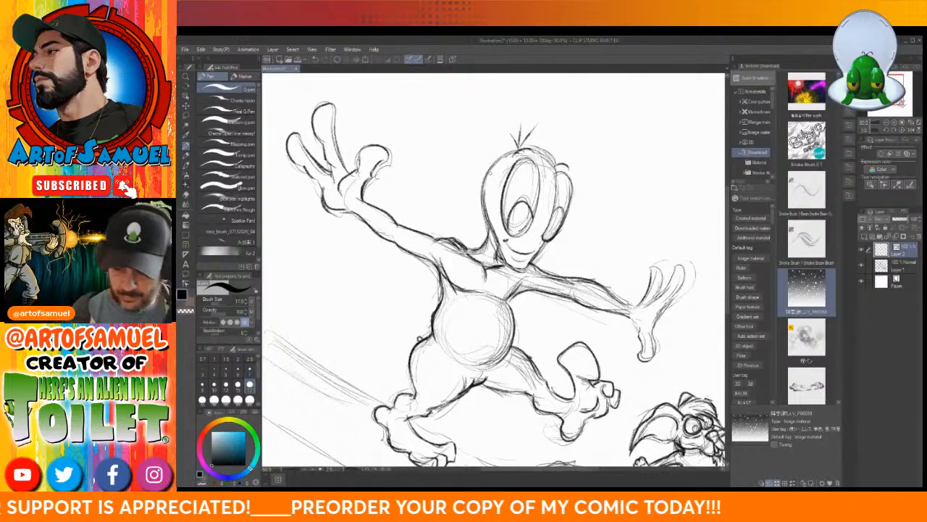
mouse_move(518, 158)
left_mouse_down()
mouse_move(500, 210)
mouse_move(510, 236)
mouse_move(524, 239)
mouse_move(542, 181)
mouse_move(533, 154)
mouse_move(519, 155)
mouse_move(512, 167)
mouse_move(555, 167)
mouse_move(543, 239)
mouse_move(562, 226)
mouse_move(572, 193)
mouse_move(565, 163)
mouse_move(511, 162)
mouse_move(572, 167)
mouse_move(544, 147)
mouse_move(509, 150)
mouse_move(481, 179)
mouse_move(481, 212)
mouse_move(507, 265)
mouse_move(517, 273)
mouse_move(538, 260)
mouse_move(551, 235)
mouse_move(505, 242)
mouse_move(523, 257)
mouse_move(539, 250)
mouse_move(528, 264)
left_mouse_up()
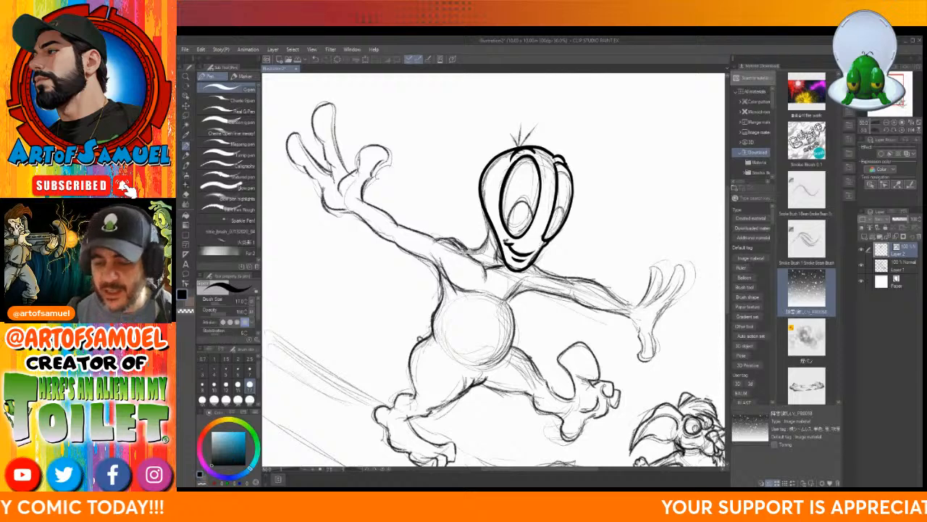
mouse_move(509, 232)
left_mouse_down()
mouse_move(507, 220)
mouse_move(530, 202)
mouse_move(533, 219)
mouse_move(558, 210)
mouse_move(569, 219)
left_mouse_up()
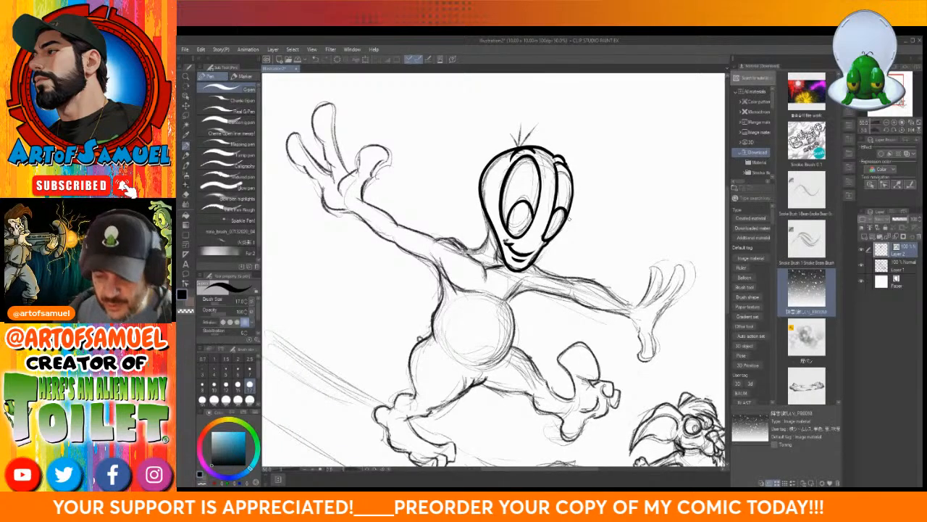
- Ink the alien's neck, shoulder, the upper edge of its raised arm, and that hand's thumb and tallest finger
mouse_move(488, 229)
left_mouse_down()
mouse_move(466, 252)
mouse_move(434, 238)
left_mouse_up()
left_click_drag(499, 243, 503, 259)
left_click_drag(439, 239, 392, 216)
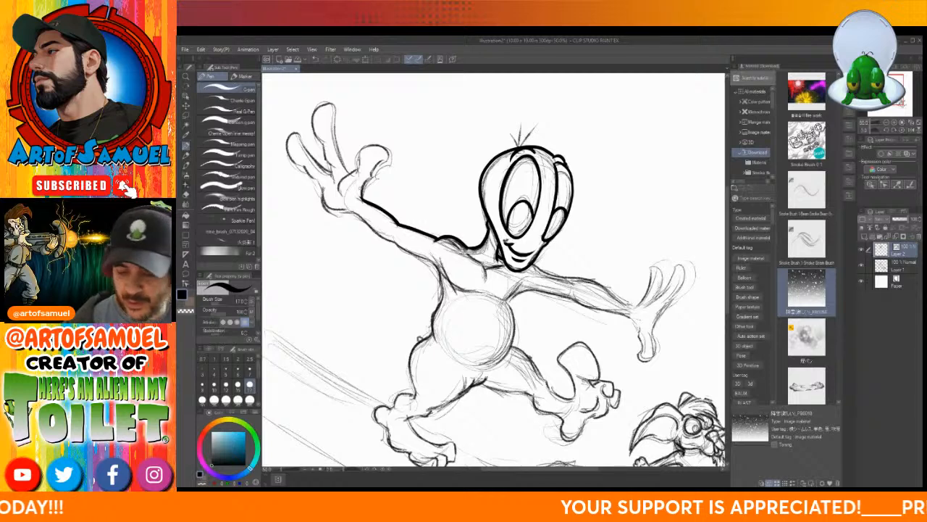
mouse_move(361, 192)
left_mouse_down()
mouse_move(339, 167)
mouse_move(386, 159)
mouse_move(364, 153)
mouse_move(386, 160)
mouse_move(338, 175)
mouse_move(335, 105)
mouse_move(318, 101)
mouse_move(316, 129)
left_mouse_up()
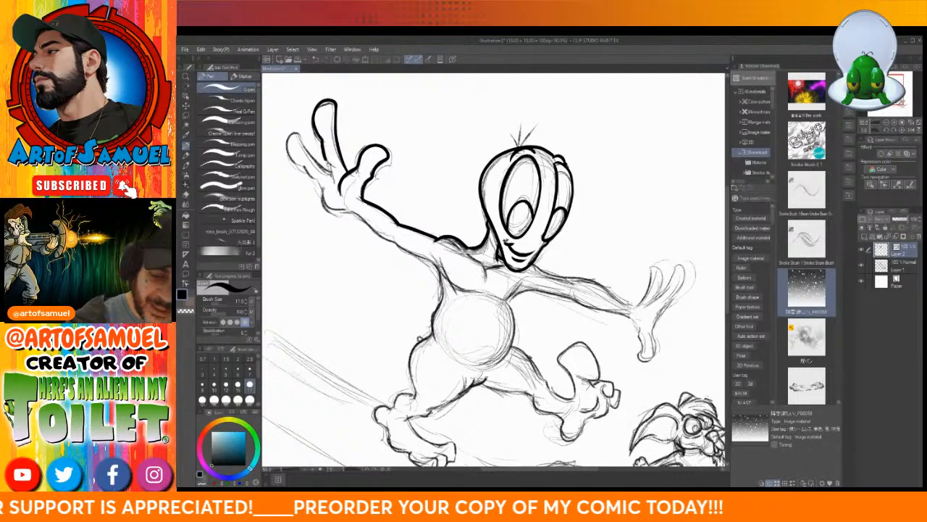
- Finish inking the raised hand and arm, and ink the alien's torso, round belly, and forward arm and hand
mouse_move(327, 173)
left_mouse_down()
mouse_move(297, 127)
mouse_move(287, 144)
mouse_move(323, 200)
mouse_move(435, 267)
mouse_move(445, 289)
mouse_move(413, 365)
mouse_move(416, 400)
left_mouse_up()
left_click_drag(426, 333, 417, 346)
mouse_move(484, 255)
left_mouse_down()
mouse_move(471, 268)
mouse_move(487, 274)
mouse_move(484, 292)
mouse_move(505, 300)
mouse_move(514, 332)
mouse_move(498, 365)
mouse_move(469, 368)
left_mouse_up()
mouse_move(507, 305)
left_mouse_down()
mouse_move(526, 292)
mouse_move(553, 293)
mouse_move(631, 317)
left_mouse_up()
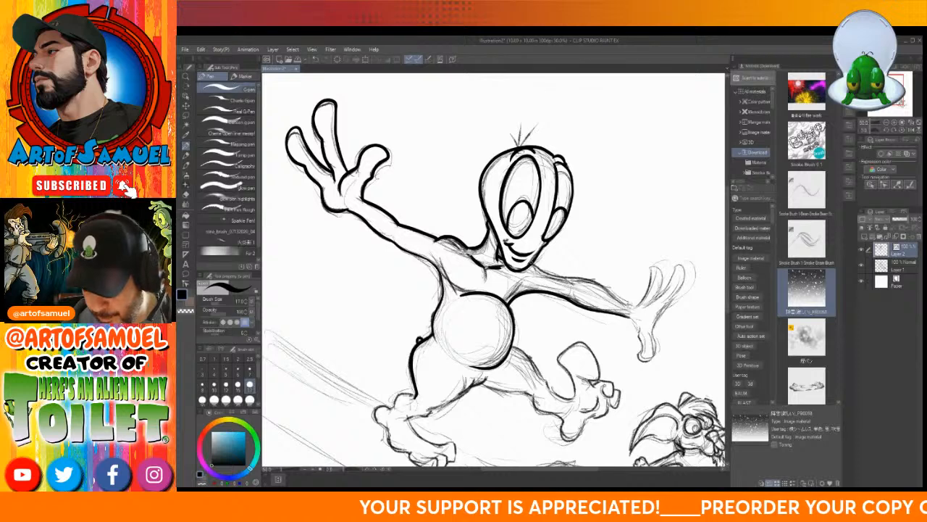
mouse_move(537, 268)
left_mouse_down()
mouse_move(636, 306)
mouse_move(650, 284)
mouse_move(645, 262)
mouse_move(658, 263)
mouse_move(662, 290)
mouse_move(640, 318)
mouse_move(639, 358)
mouse_move(656, 355)
mouse_move(653, 331)
mouse_move(686, 270)
mouse_move(677, 260)
mouse_move(644, 307)
left_mouse_up()
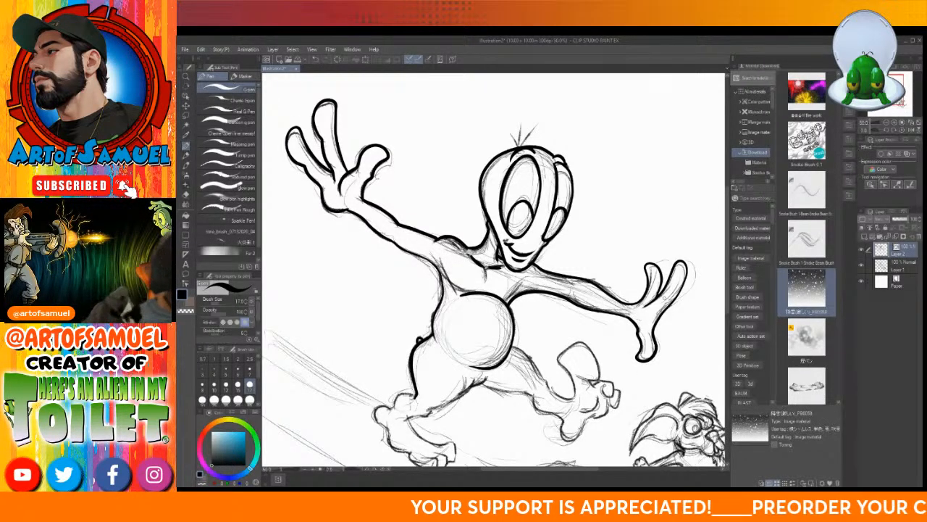
- Ink the alien's planted leg, raised leg and both feet with toes, plus the short hairs on top of its head
scroll(492, 268, "down", 3)
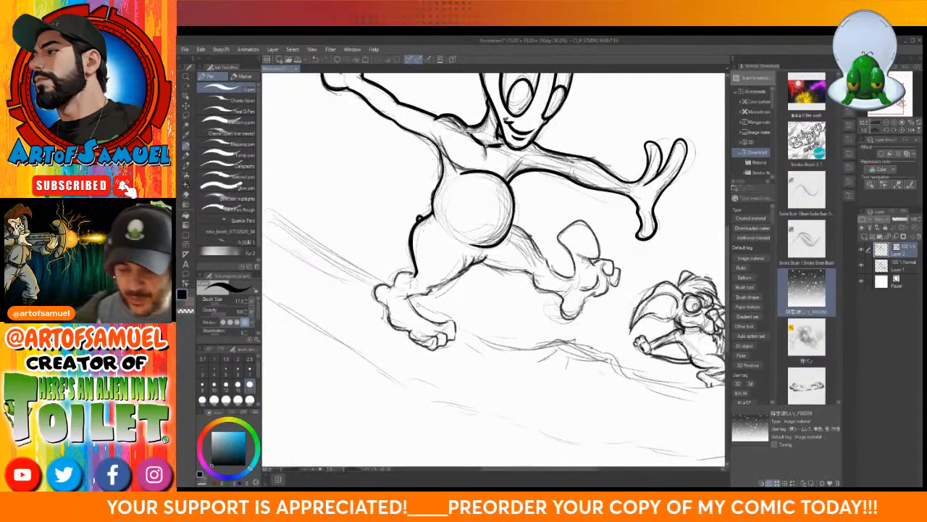
mouse_move(426, 287)
left_mouse_down()
mouse_move(475, 251)
mouse_move(483, 260)
mouse_move(490, 253)
left_mouse_up()
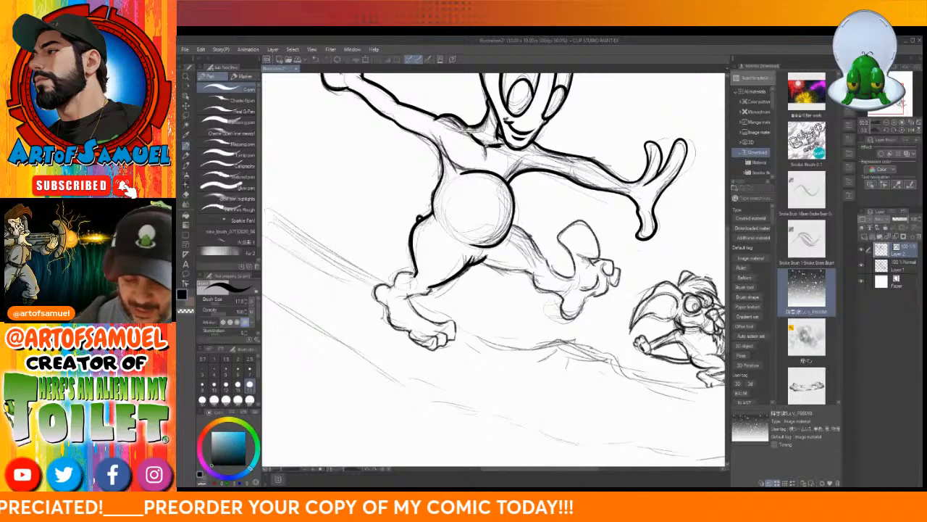
mouse_move(419, 271)
left_mouse_down()
mouse_move(374, 296)
mouse_move(429, 353)
mouse_move(442, 338)
mouse_move(429, 334)
mouse_move(449, 337)
mouse_move(436, 331)
mouse_move(456, 322)
mouse_move(421, 313)
mouse_move(407, 297)
mouse_move(418, 292)
left_mouse_up()
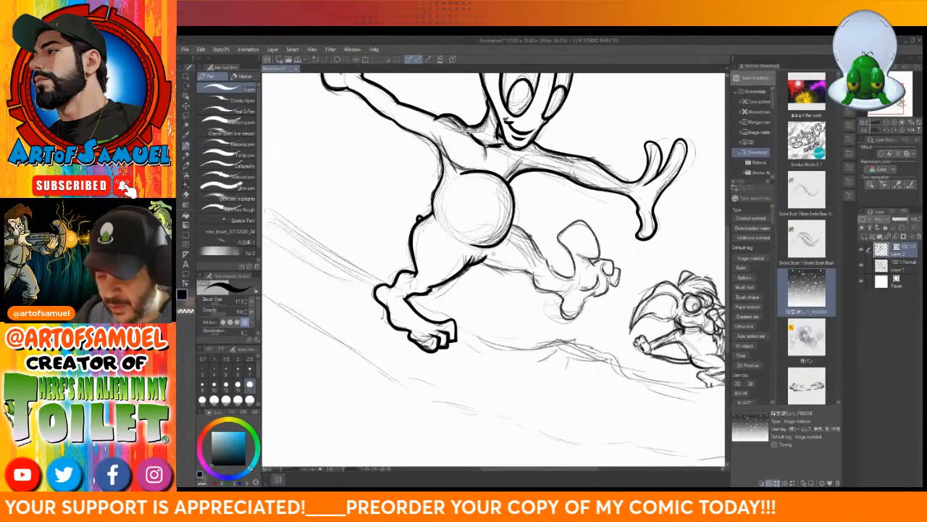
mouse_move(512, 220)
left_mouse_down()
mouse_move(565, 277)
mouse_move(577, 273)
mouse_move(556, 238)
mouse_move(577, 217)
mouse_move(595, 233)
mouse_move(589, 261)
mouse_move(580, 253)
mouse_move(602, 270)
mouse_move(604, 258)
mouse_move(616, 261)
mouse_move(614, 277)
mouse_move(603, 273)
mouse_move(615, 289)
mouse_move(610, 283)
mouse_move(576, 319)
mouse_move(536, 275)
mouse_move(482, 255)
left_mouse_up()
mouse_move(593, 274)
left_mouse_down()
mouse_move(598, 285)
mouse_move(578, 301)
left_mouse_up()
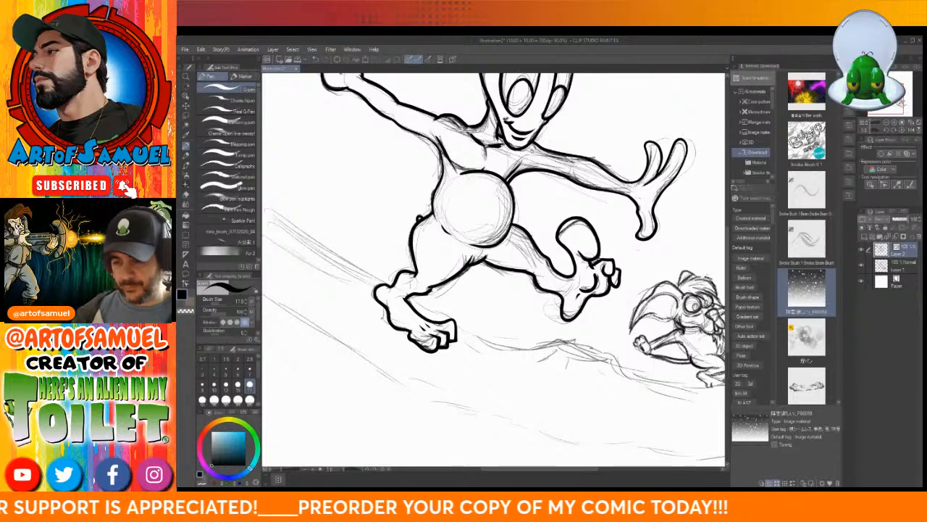
scroll(496, 268, "up", 3)
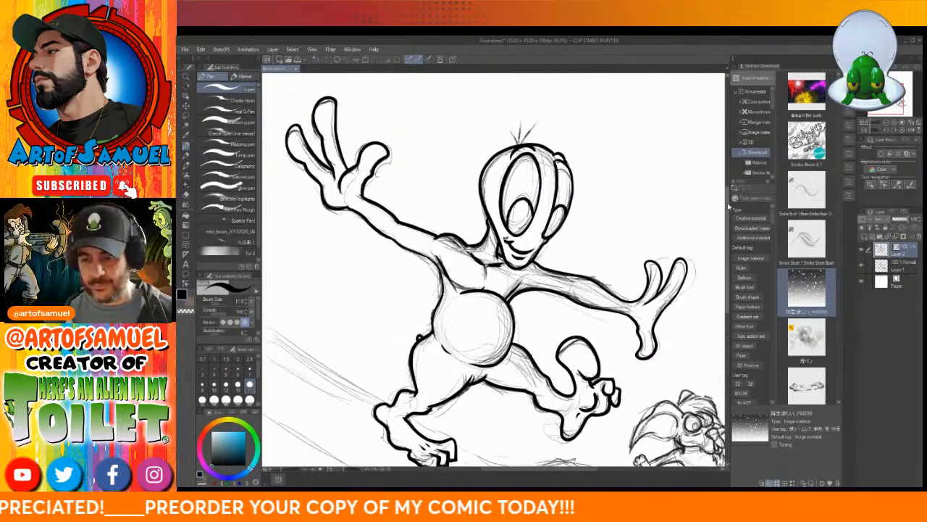
mouse_move(517, 145)
left_mouse_down()
mouse_move(510, 129)
mouse_move(536, 124)
left_mouse_up()
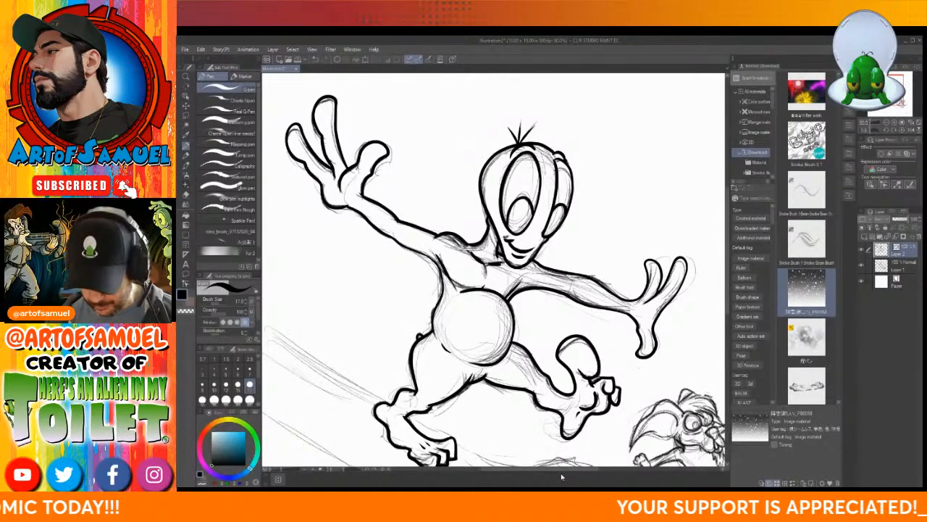
- Ink the small creature's large near ear with a brush size of 12
left_click_drag(569, 469, 652, 471)
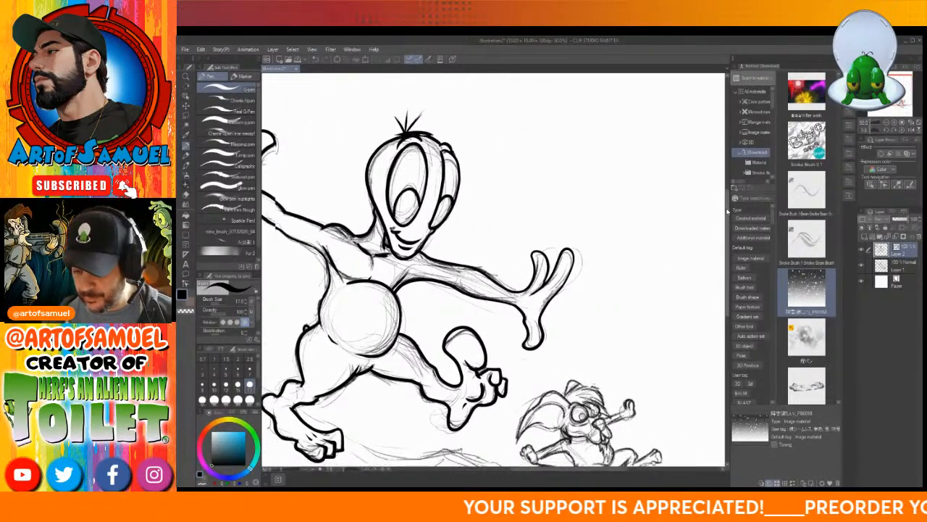
left_click_drag(727, 218, 739, 267)
scroll(493, 254, "right", 5)
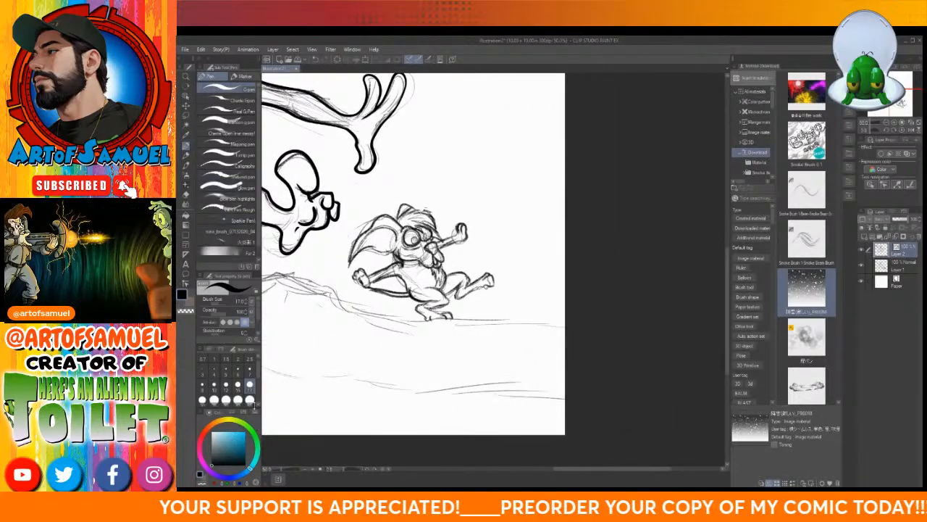
left_click(311, 471)
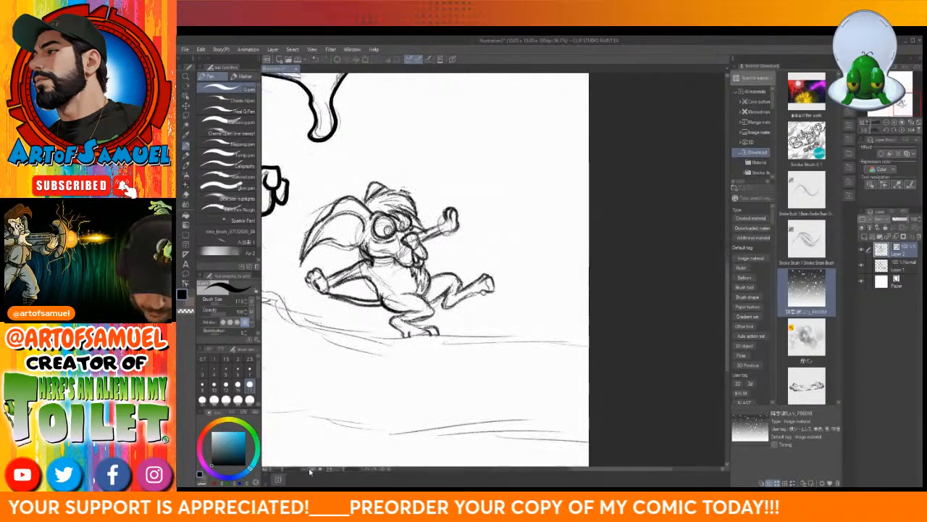
left_click(311, 471)
left_click_drag(609, 469, 586, 483)
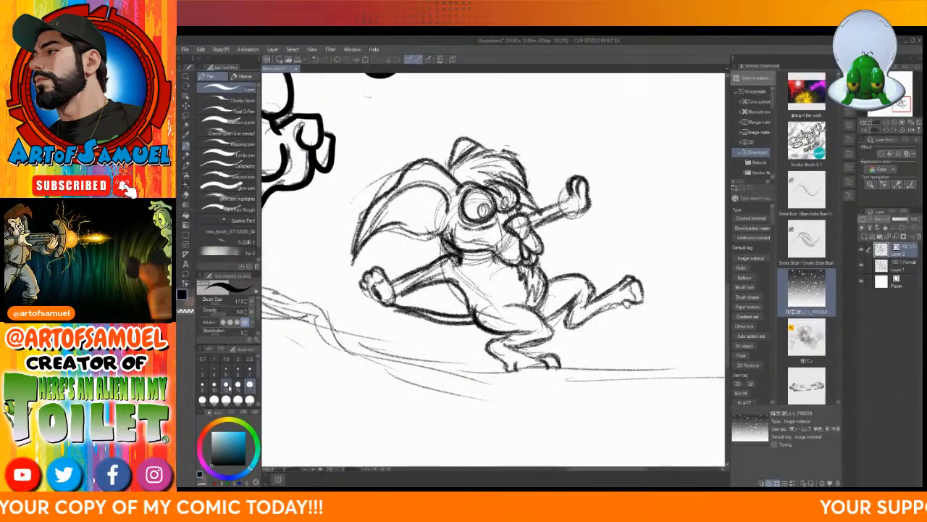
left_click(226, 384)
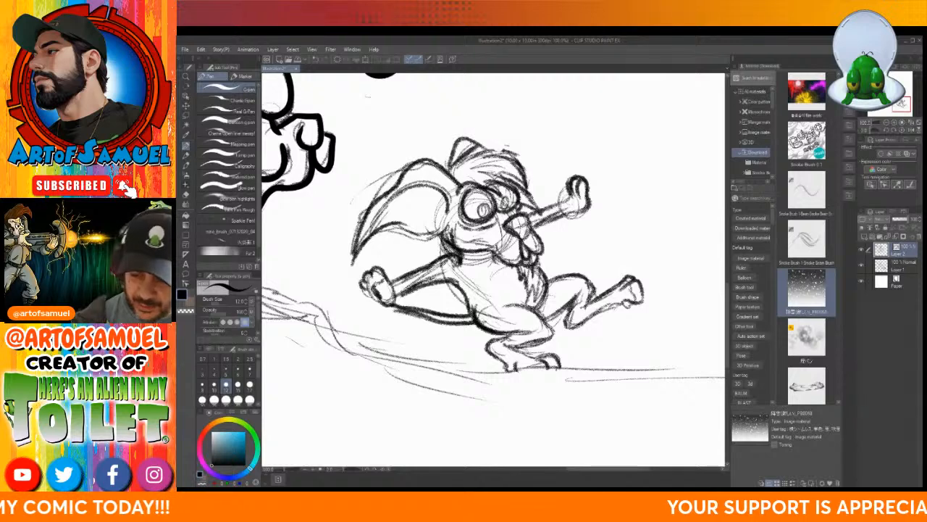
mouse_move(456, 181)
left_mouse_down()
mouse_move(426, 164)
mouse_move(401, 178)
mouse_move(365, 210)
mouse_move(347, 272)
mouse_move(397, 230)
mouse_move(431, 241)
mouse_move(455, 210)
mouse_move(418, 181)
mouse_move(356, 247)
left_mouse_up()
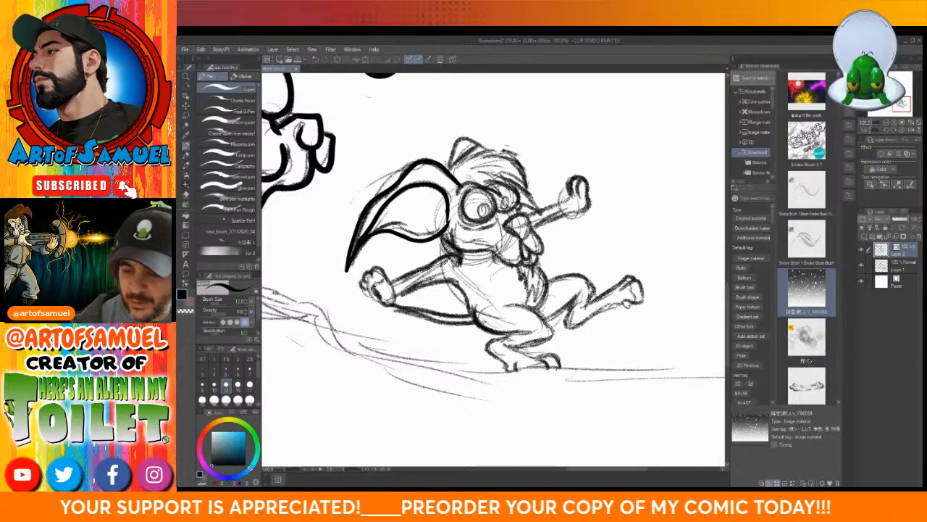
- Ink the creature's round eyes, pupils, shaggy hair, nose and muzzle
mouse_move(454, 194)
left_mouse_down()
mouse_move(481, 179)
mouse_move(454, 161)
mouse_move(482, 142)
mouse_move(512, 148)
mouse_move(533, 180)
mouse_move(531, 203)
mouse_move(516, 185)
mouse_move(517, 201)
mouse_move(475, 183)
mouse_move(461, 213)
mouse_move(489, 224)
mouse_move(496, 197)
mouse_move(500, 215)
mouse_move(519, 195)
mouse_move(490, 202)
left_mouse_up()
left_click_drag(505, 197, 515, 210)
mouse_move(457, 219)
left_mouse_down()
mouse_move(478, 233)
mouse_move(507, 216)
left_mouse_up()
mouse_move(529, 194)
left_mouse_down()
mouse_move(536, 203)
mouse_move(515, 221)
left_mouse_up()
left_click_drag(500, 219, 518, 217)
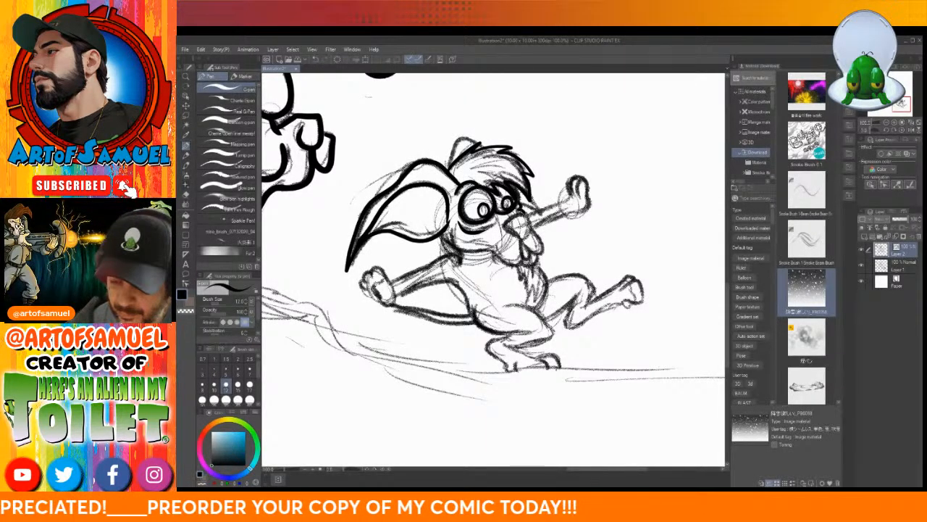
mouse_move(523, 212)
left_mouse_down()
mouse_move(506, 230)
mouse_move(528, 241)
mouse_move(533, 218)
mouse_move(519, 213)
mouse_move(523, 268)
mouse_move(501, 262)
mouse_move(482, 232)
mouse_move(490, 251)
mouse_move(544, 248)
mouse_move(535, 255)
mouse_move(521, 241)
mouse_move(526, 262)
mouse_move(536, 261)
left_mouse_up()
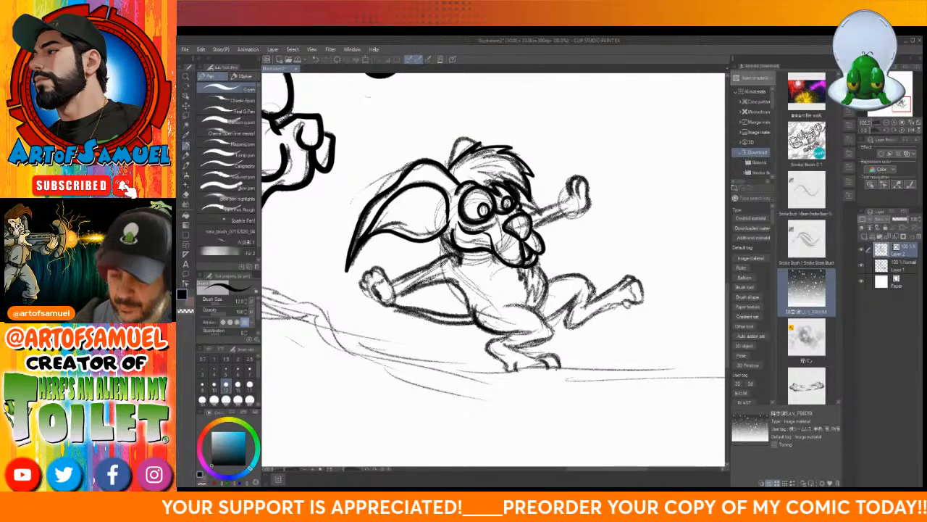
mouse_move(523, 214)
left_mouse_down()
mouse_move(567, 201)
mouse_move(569, 174)
mouse_move(588, 186)
mouse_move(588, 207)
mouse_move(529, 230)
left_mouse_up()
- Ink the creature's raised forward arm and hand, its trailing arm and paw, and the line of its back
left_click_drag(571, 173, 582, 195)
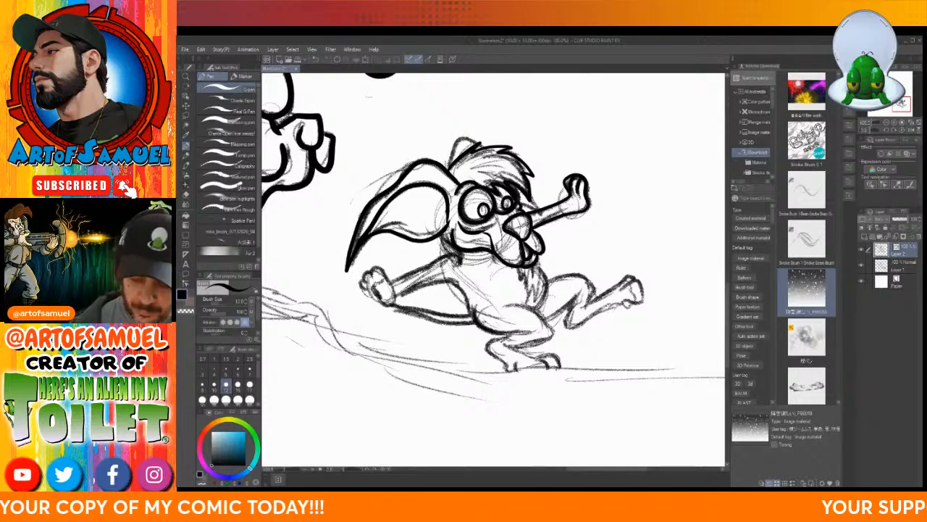
left_click_drag(455, 248, 461, 261)
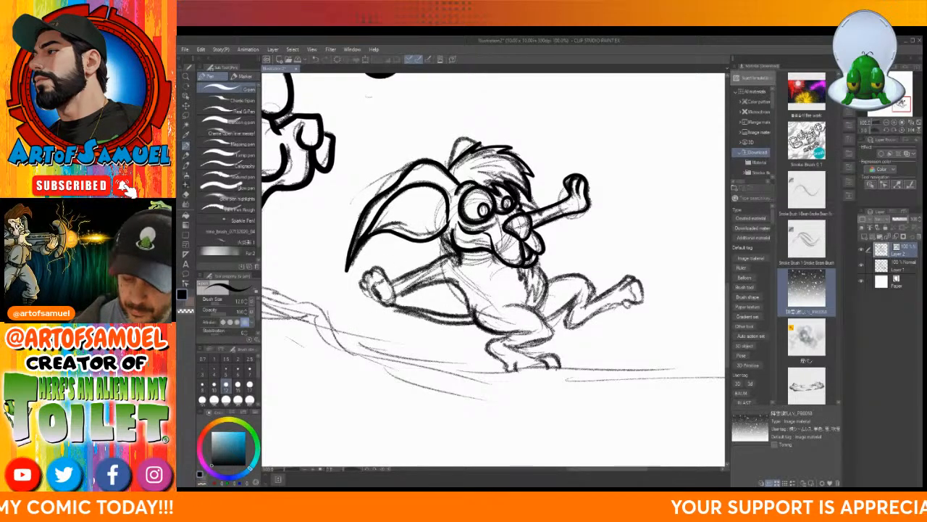
mouse_move(459, 256)
left_mouse_down()
mouse_move(399, 279)
mouse_move(371, 268)
mouse_move(359, 283)
mouse_move(362, 292)
mouse_move(386, 282)
mouse_move(370, 296)
mouse_move(377, 307)
mouse_move(461, 271)
left_mouse_up()
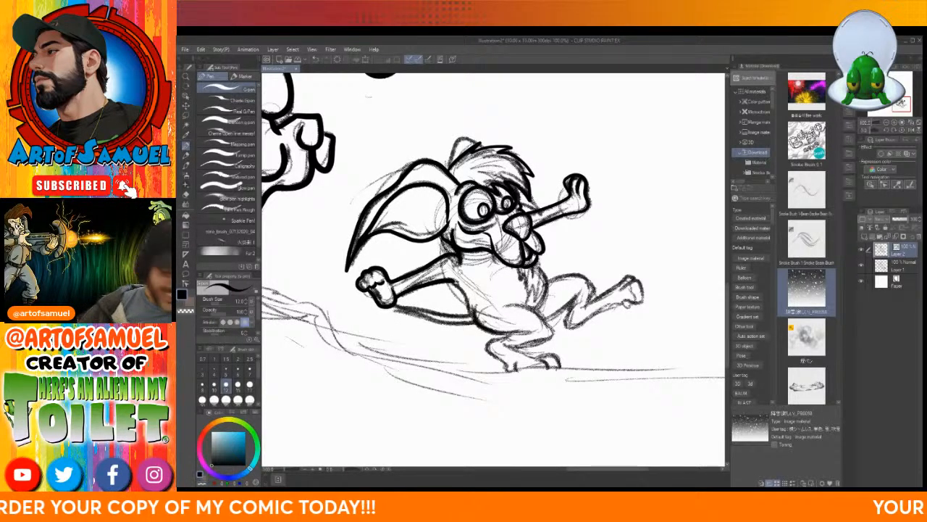
left_click_drag(455, 280, 473, 318)
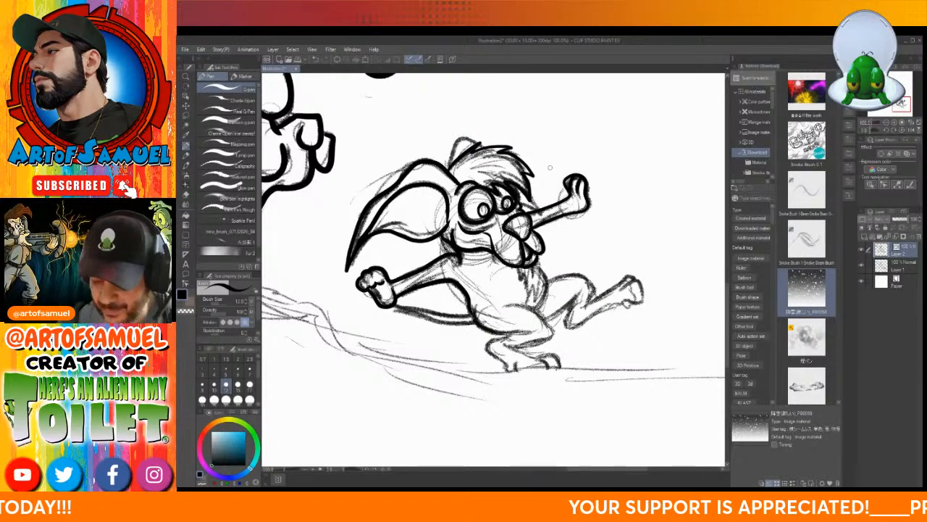
- Ink the creature's chest fur, remaining face details and the far ear behind its hair
left_click_drag(515, 267, 532, 300)
mouse_move(543, 262)
left_mouse_down()
mouse_move(537, 290)
mouse_move(536, 269)
left_mouse_up()
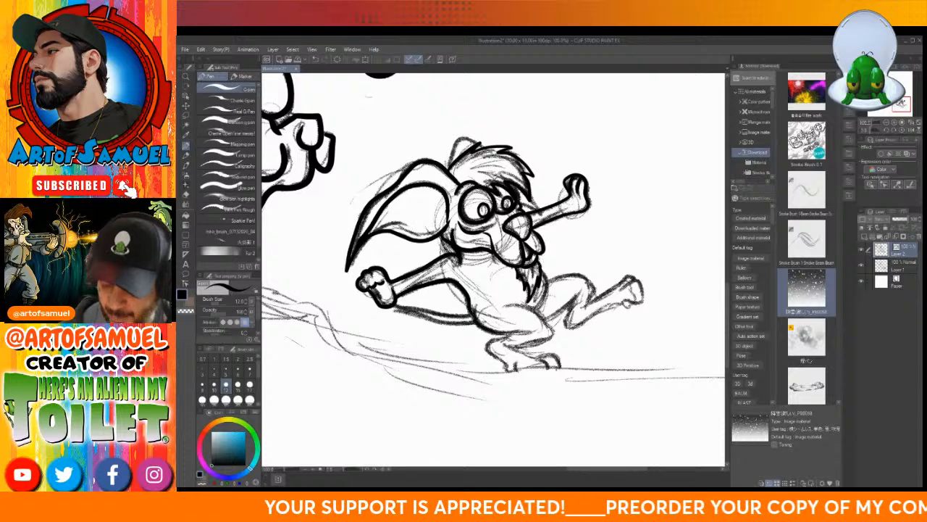
mouse_move(490, 231)
left_mouse_down()
mouse_move(499, 216)
mouse_move(520, 212)
left_mouse_up()
left_click_drag(454, 194, 450, 220)
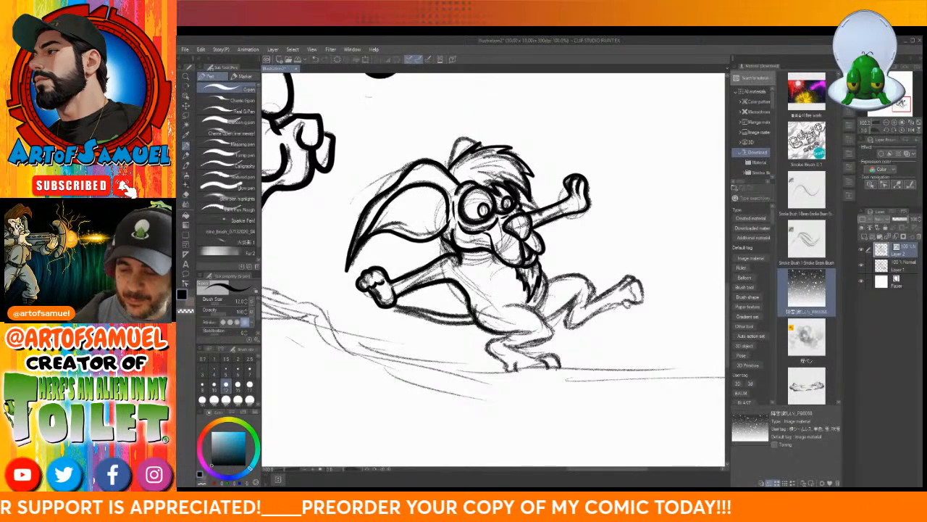
mouse_move(486, 149)
left_mouse_down()
mouse_move(465, 129)
mouse_move(443, 173)
left_mouse_up()
left_click_drag(529, 190, 544, 217)
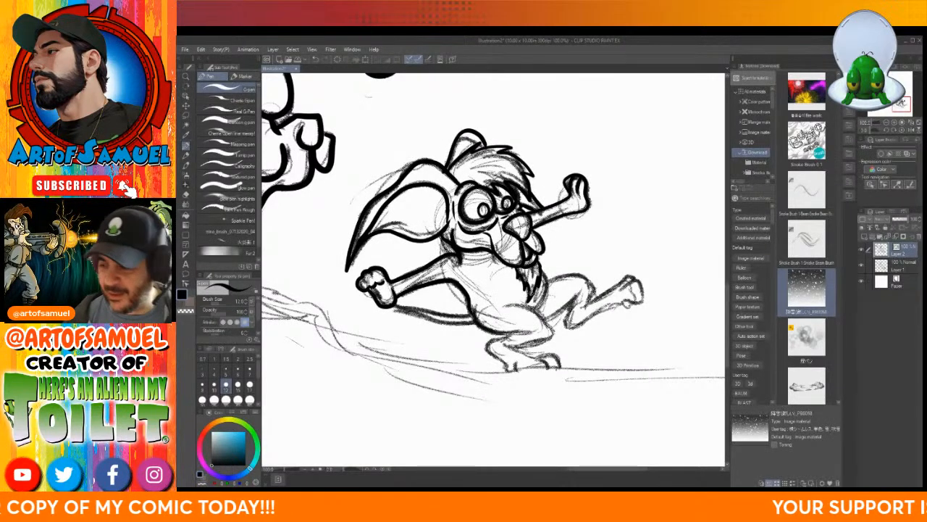
- Ink the creature's planted leg, outstretched leg and both feet, plus the tail behind its body
scroll(493, 268, "down", 5)
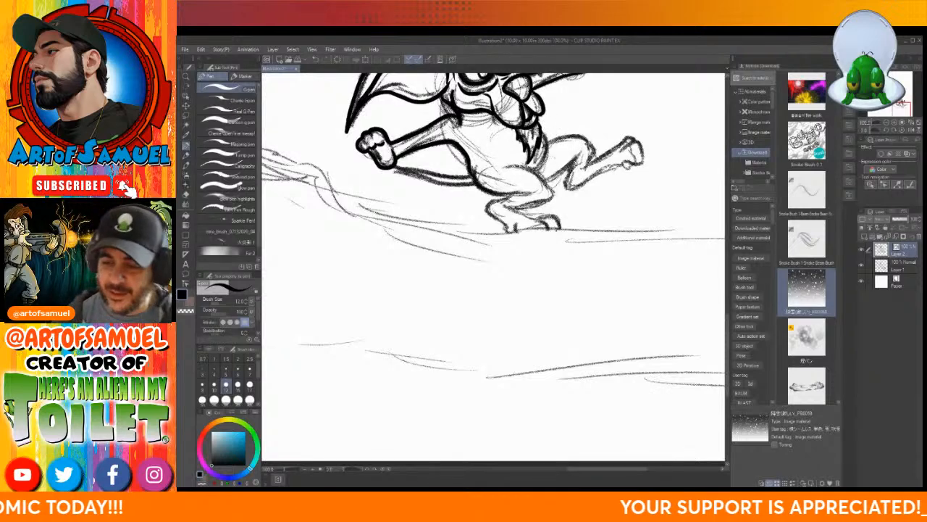
mouse_move(548, 129)
left_mouse_down()
mouse_move(539, 171)
mouse_move(512, 168)
mouse_move(536, 171)
mouse_move(550, 194)
mouse_move(512, 210)
left_mouse_up()
mouse_move(468, 158)
left_mouse_down()
mouse_move(478, 182)
mouse_move(536, 202)
mouse_move(490, 216)
mouse_move(516, 234)
left_mouse_up()
mouse_move(503, 202)
left_mouse_down()
mouse_move(561, 220)
mouse_move(563, 232)
mouse_move(542, 232)
mouse_move(552, 221)
mouse_move(537, 232)
mouse_move(554, 233)
left_mouse_up()
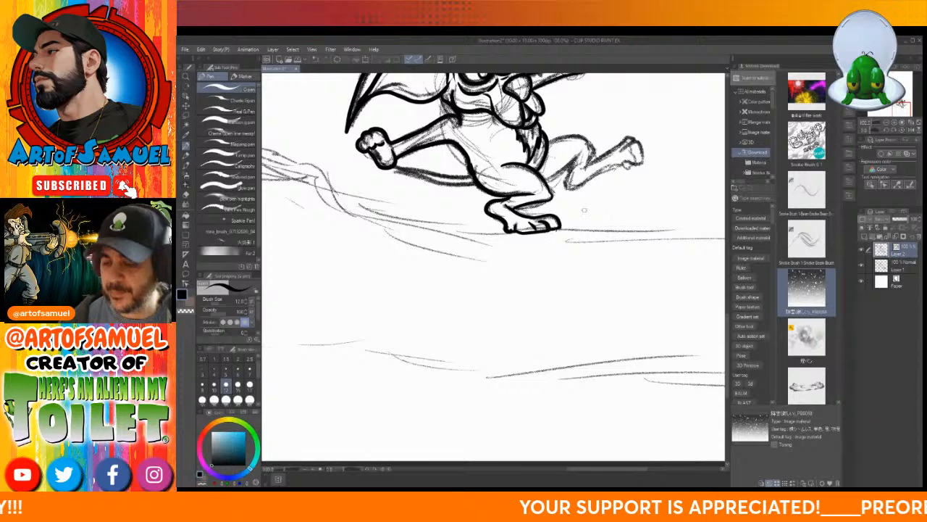
mouse_move(545, 184)
left_mouse_down()
mouse_move(590, 149)
mouse_move(564, 190)
mouse_move(635, 156)
left_mouse_up()
mouse_move(545, 139)
left_mouse_down()
mouse_move(579, 136)
mouse_move(595, 150)
mouse_move(584, 174)
mouse_move(591, 158)
mouse_move(641, 139)
mouse_move(622, 150)
mouse_move(644, 151)
mouse_move(632, 166)
mouse_move(625, 158)
left_mouse_up()
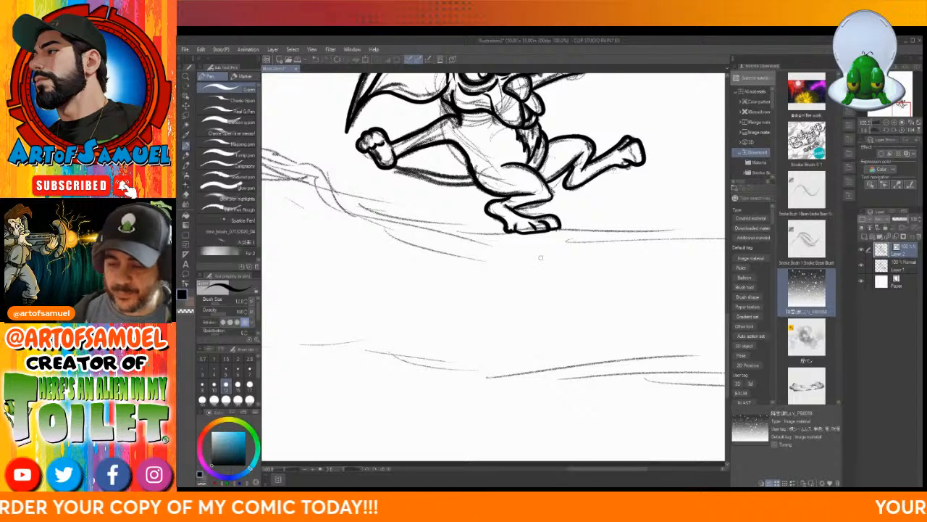
mouse_move(473, 177)
left_mouse_down()
mouse_move(390, 171)
mouse_move(480, 187)
left_mouse_up()
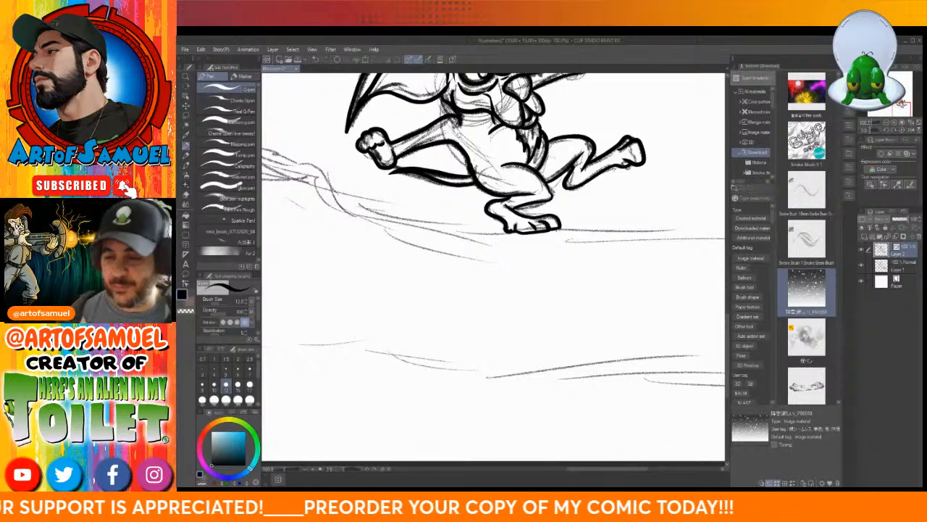
- Hide the pencil sketch layer and add a new layer between it and the ink layer for colouring
scroll(722, 284, "up", 5)
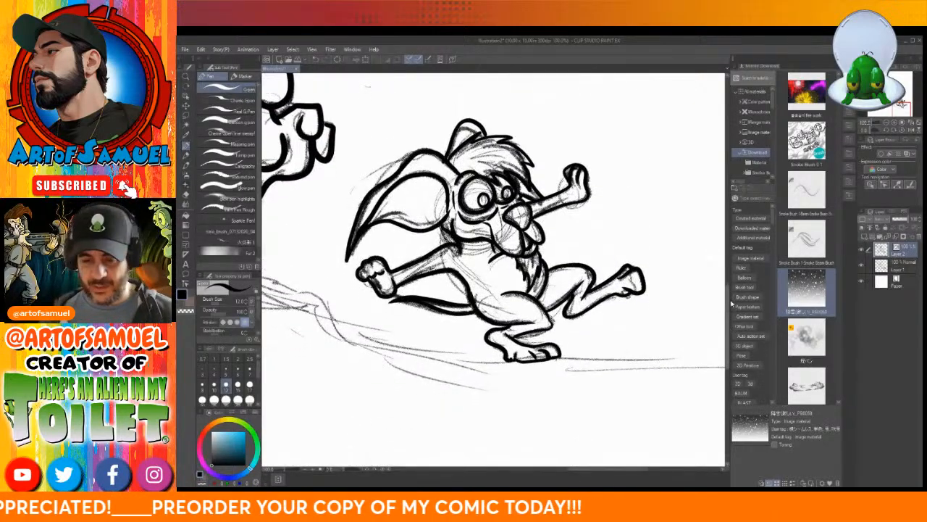
scroll(731, 305, "down", 3)
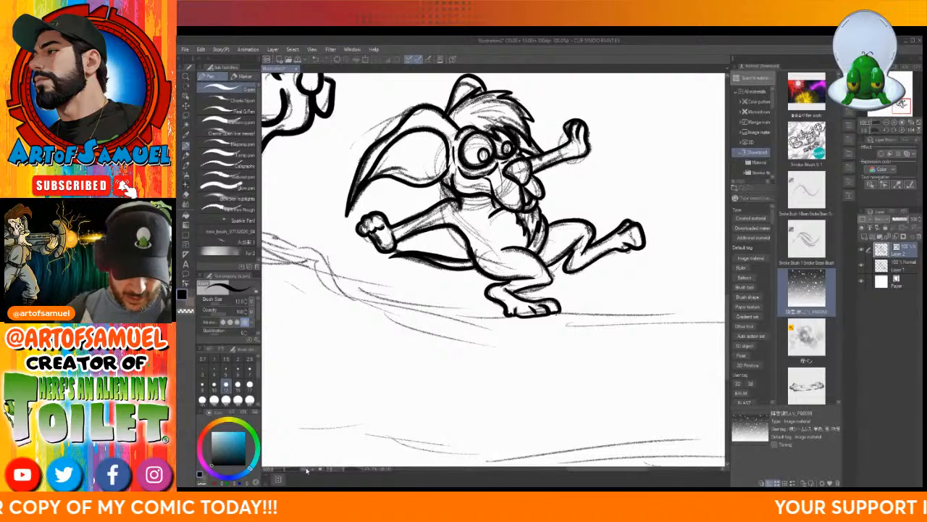
left_click(307, 470)
left_click(307, 471)
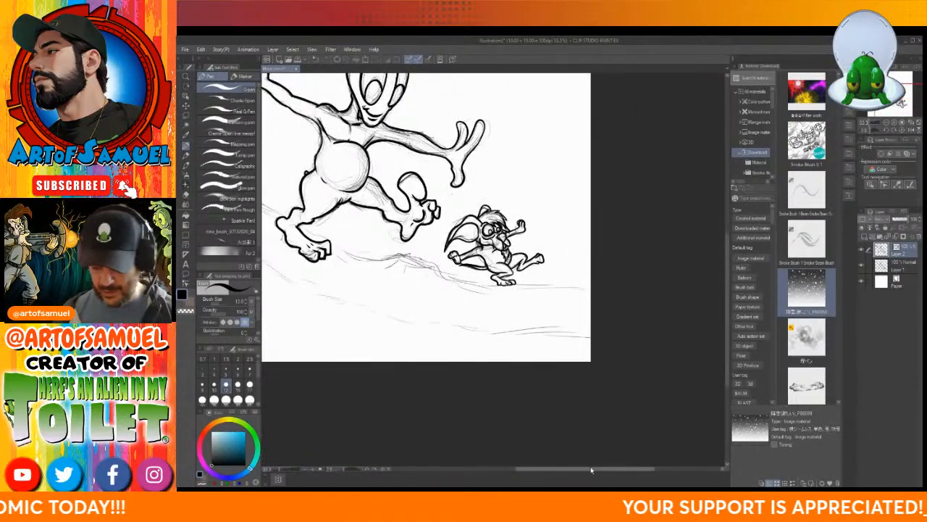
left_click_drag(589, 469, 568, 474)
left_click_drag(728, 291, 731, 254)
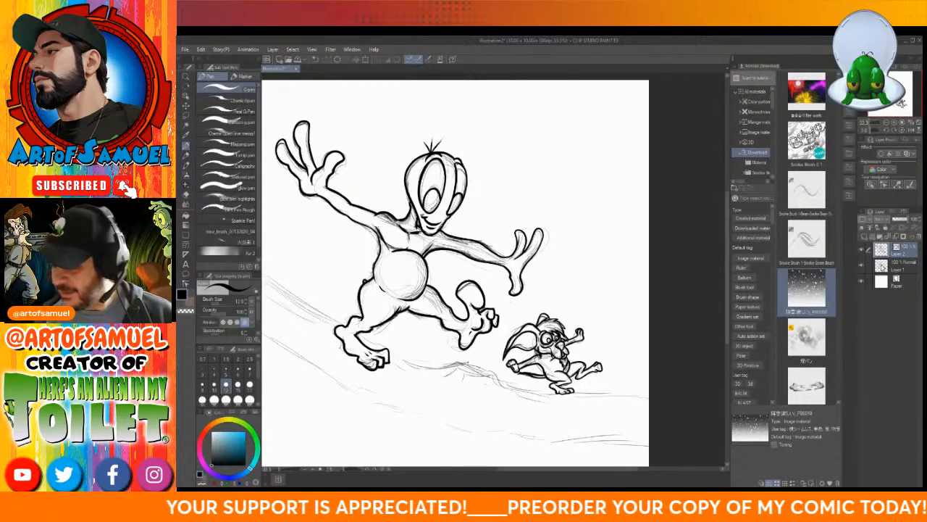
left_click(861, 266)
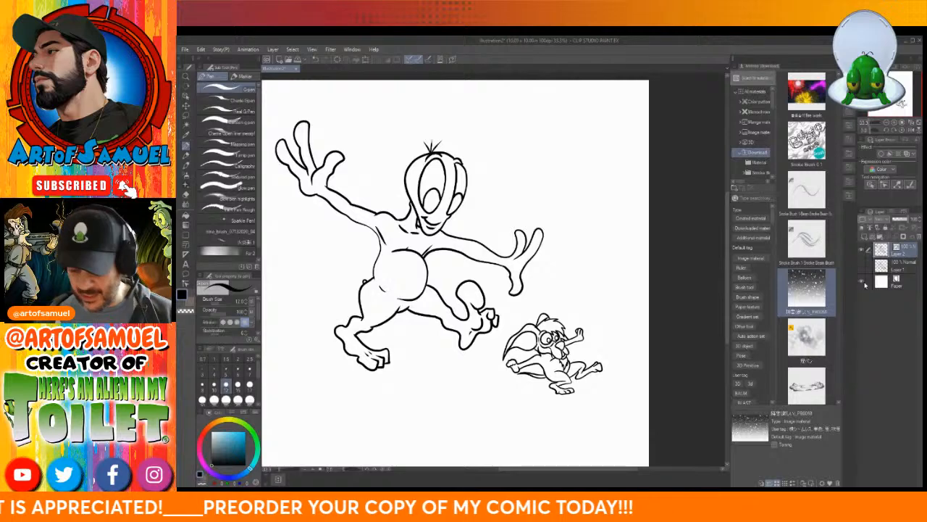
left_click(885, 264)
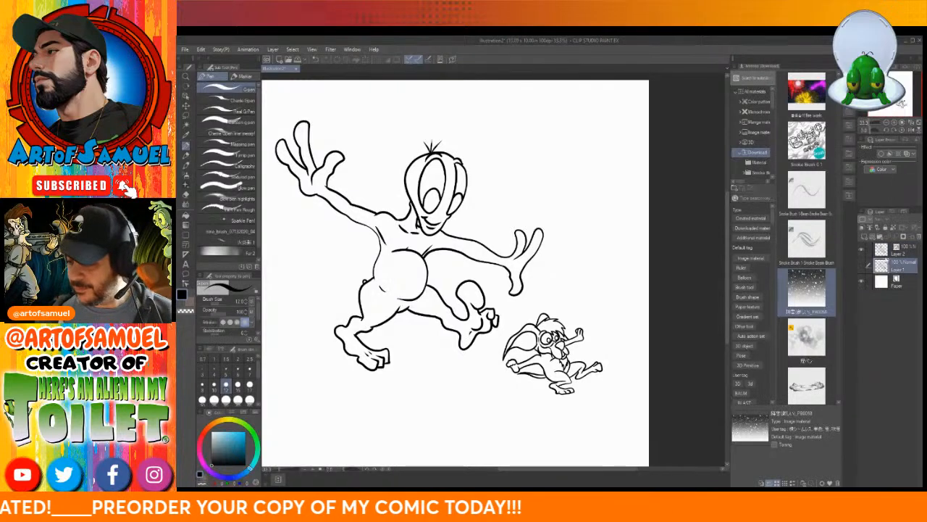
left_click(870, 235)
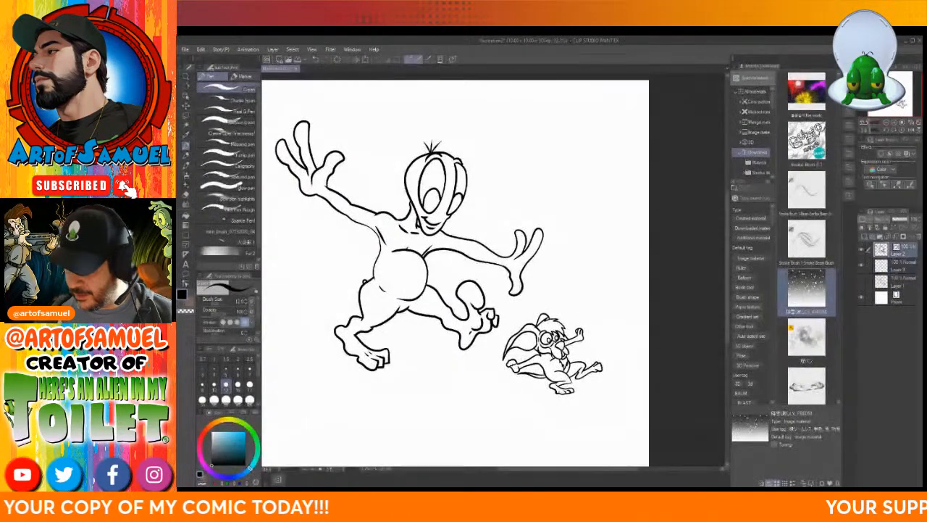
left_click(887, 265)
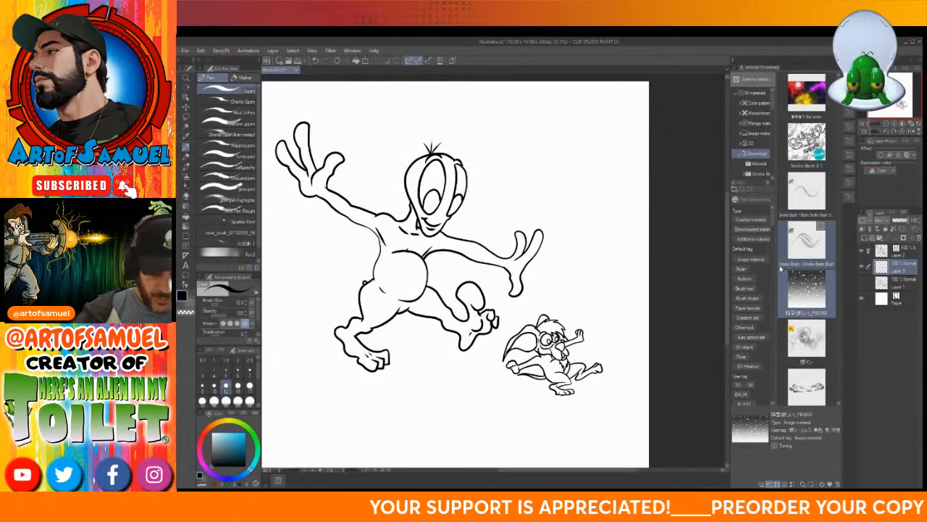
- Fill the alien's body, limbs and head with light green, using a fill that refers to other layers
key("g")
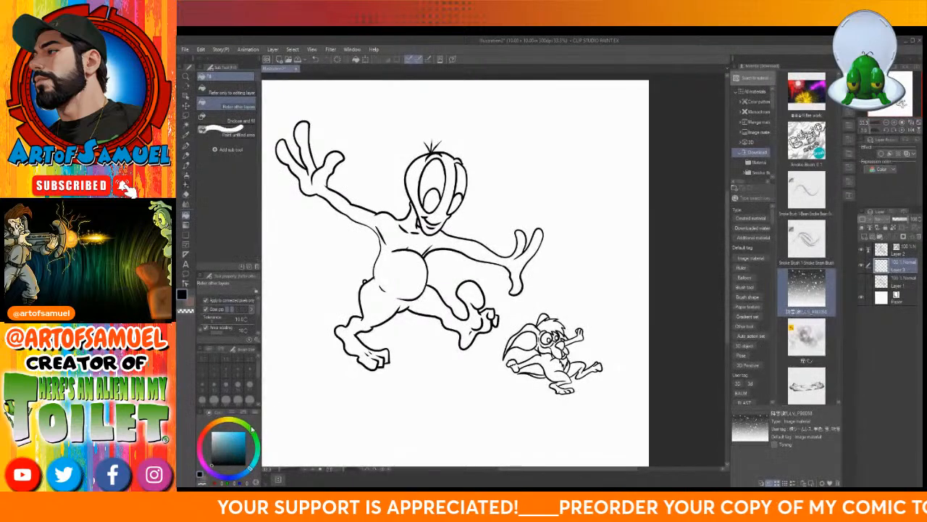
left_click_drag(249, 433, 251, 432)
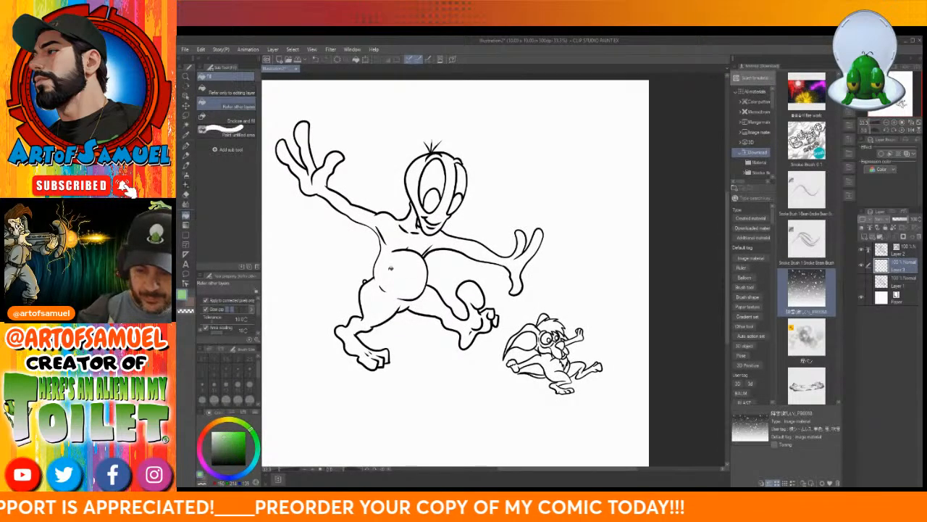
left_click(391, 268)
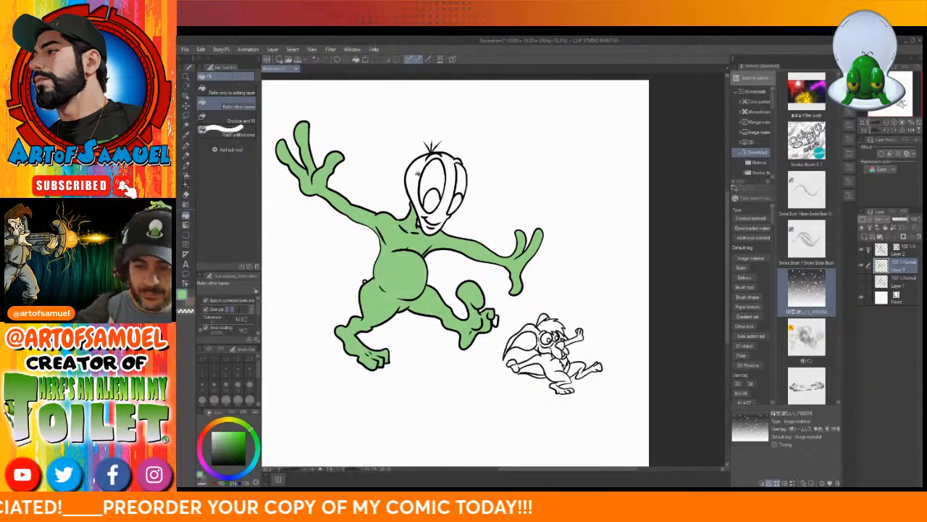
left_click(418, 174)
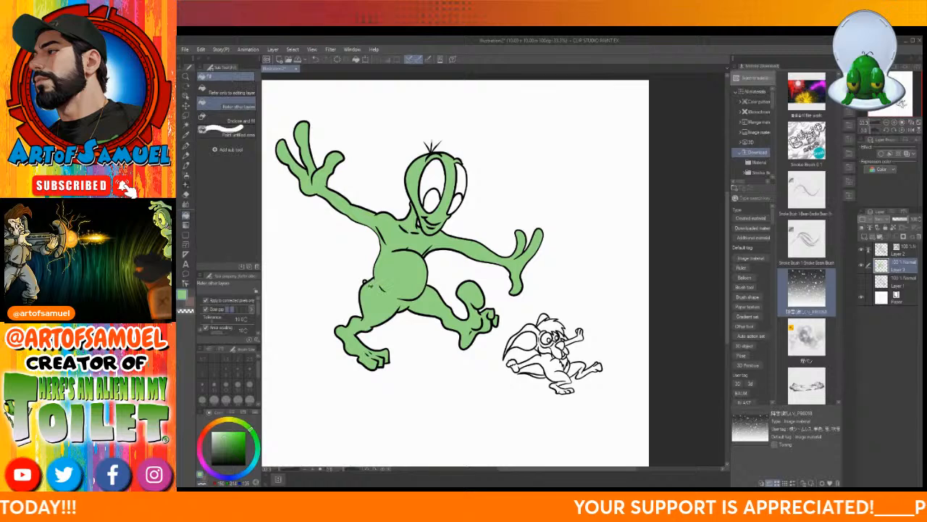
- Fill the alien's pupils with very dark green and the rest of both eyes with yellow
left_click(246, 456)
left_click(435, 195)
left_click(457, 198)
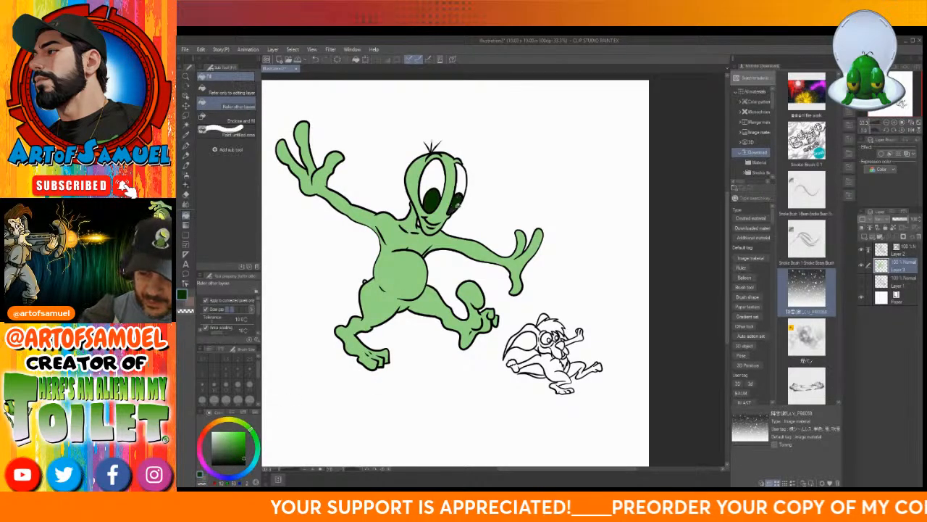
left_click(225, 422)
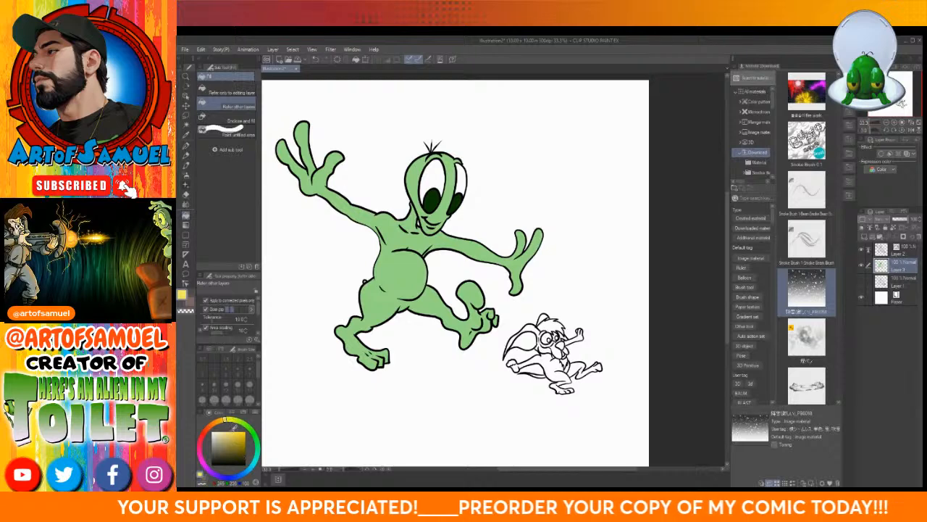
left_click(433, 171)
left_click(461, 174)
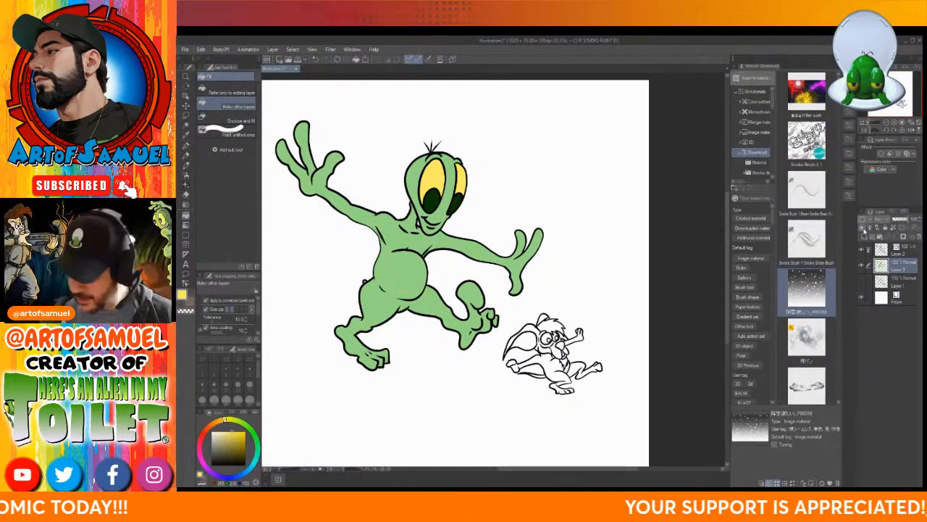
- Add a new layer above the alien's colour layer and fill the creature's body, legs and raised arm with brown
left_click(865, 236)
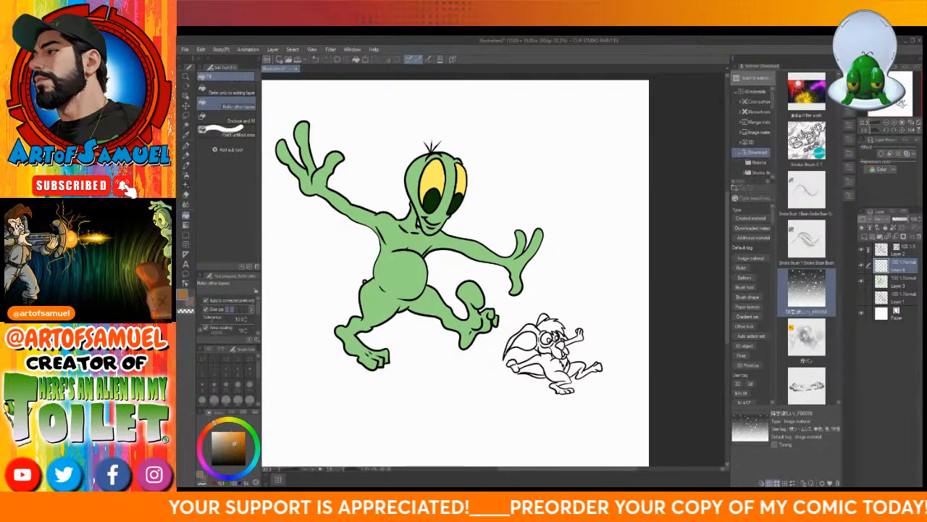
left_click(554, 367)
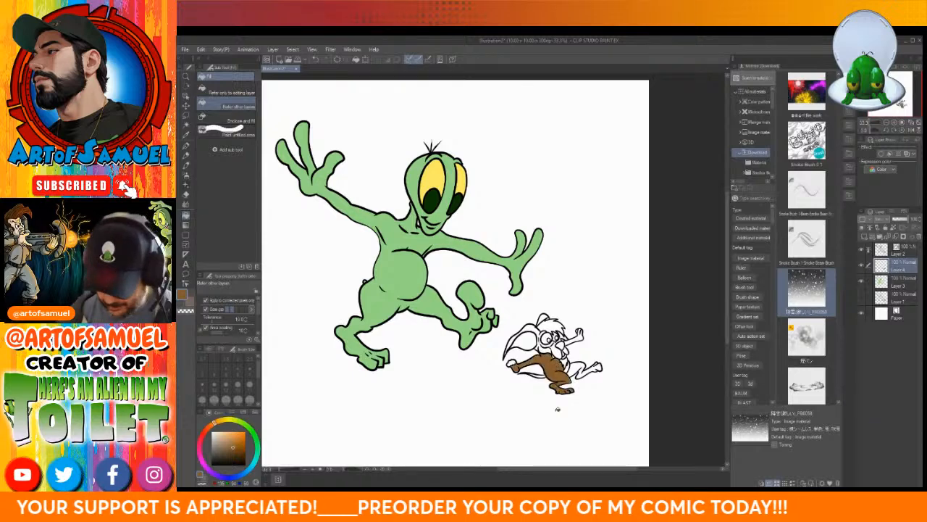
left_click(578, 366)
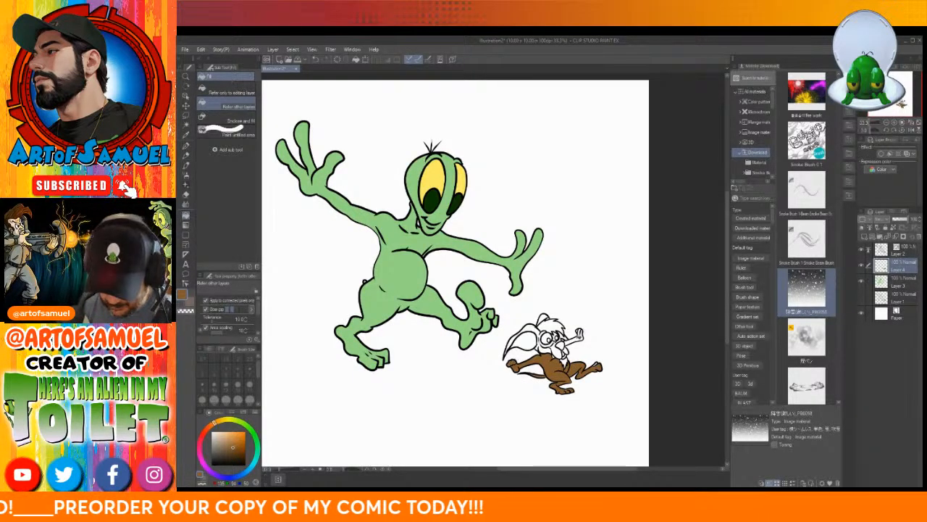
left_click(579, 336)
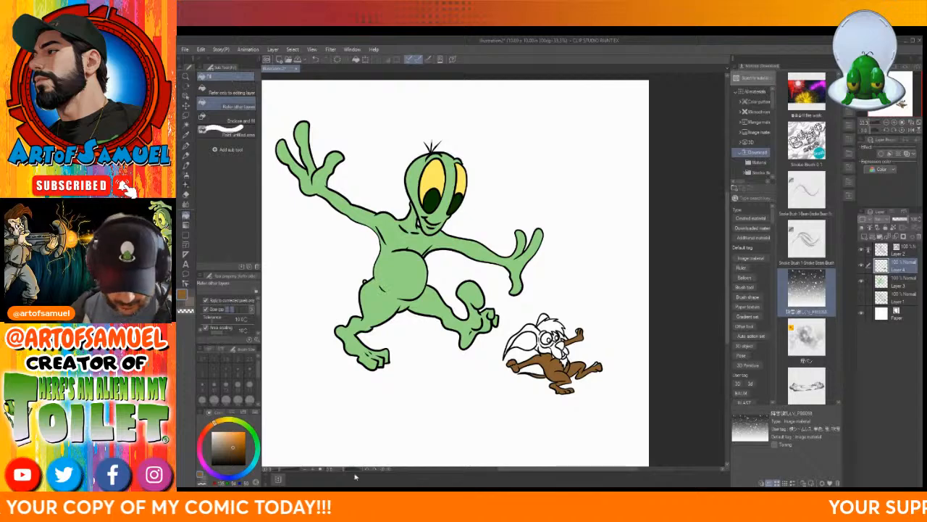
- Fill the creature's head and both ears with the brown sampled from its body, on the creature's colour layer
left_click(313, 469)
left_click(313, 469)
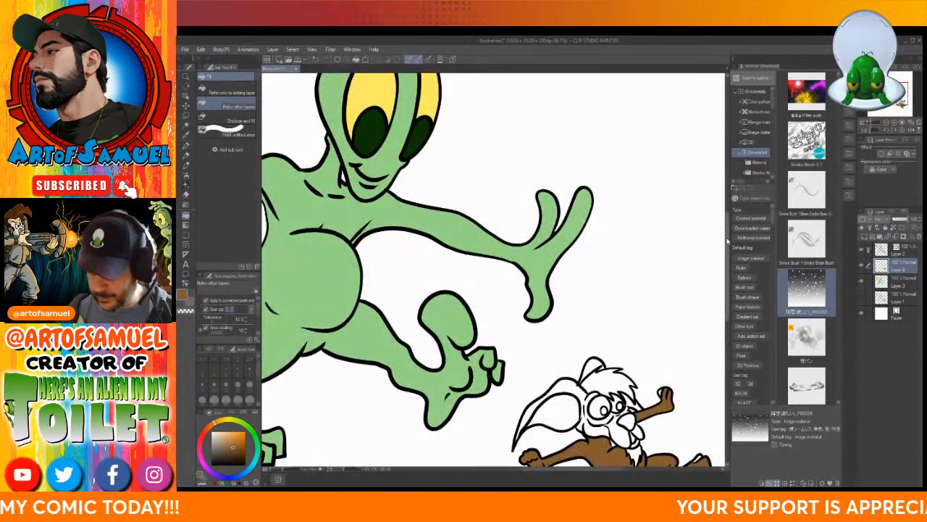
left_click_drag(728, 238, 730, 305)
left_click_drag(616, 456, 648, 457)
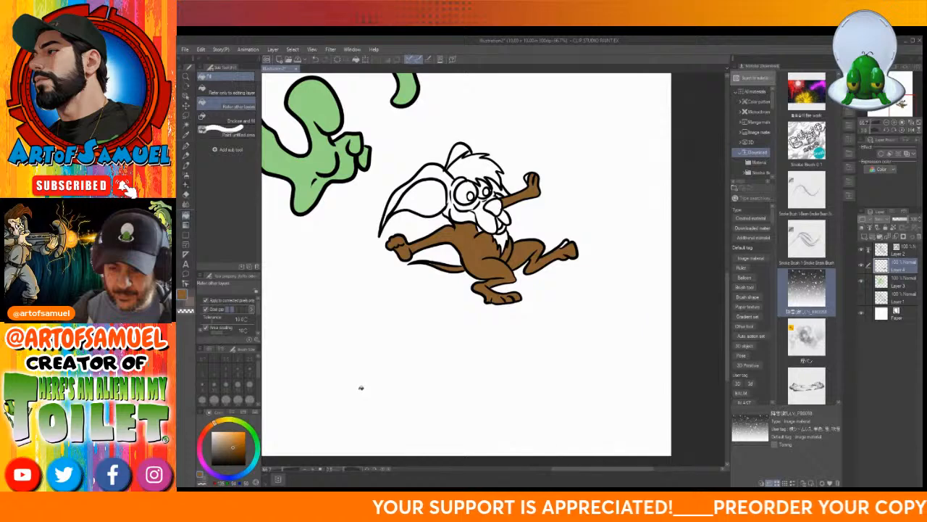
left_click(882, 251)
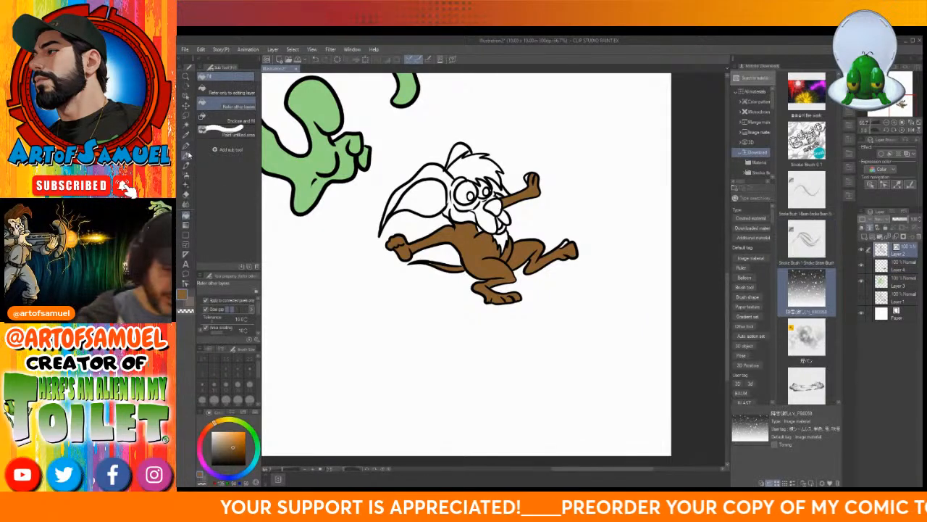
key("p")
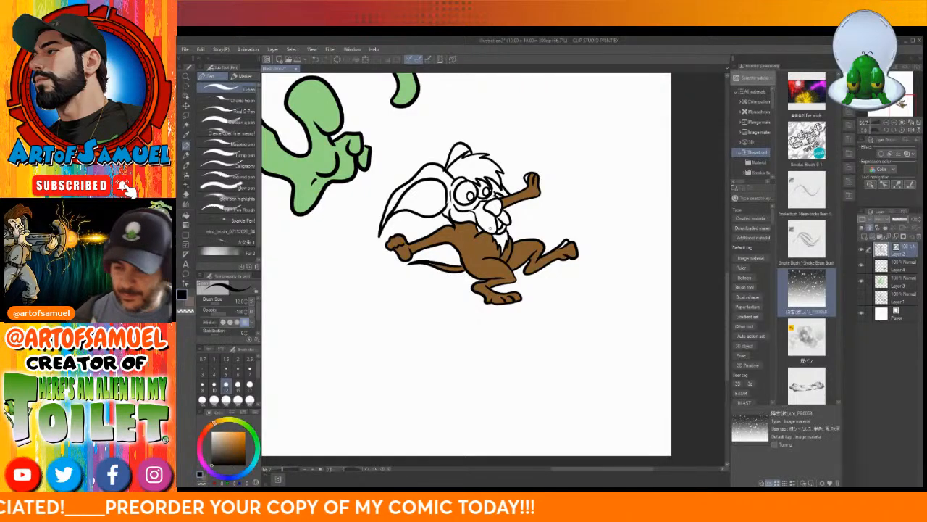
left_click(186, 134)
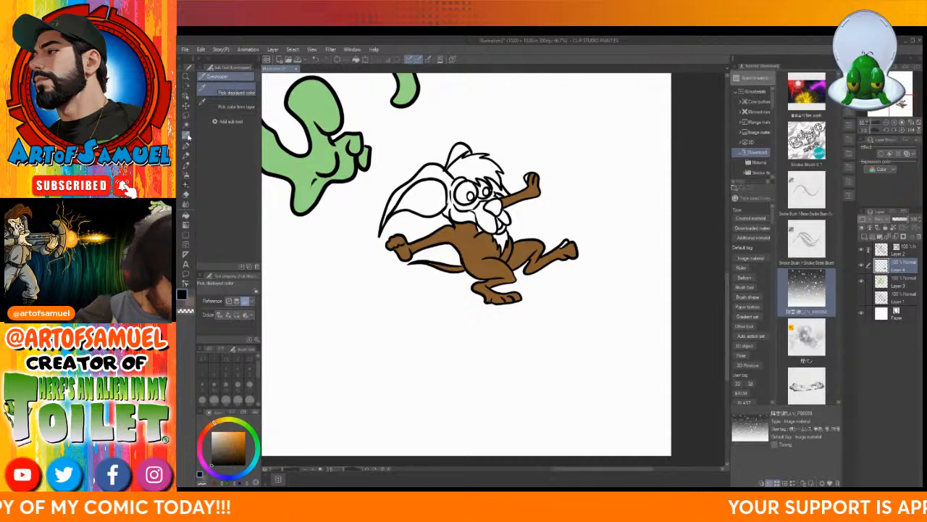
left_click(464, 229)
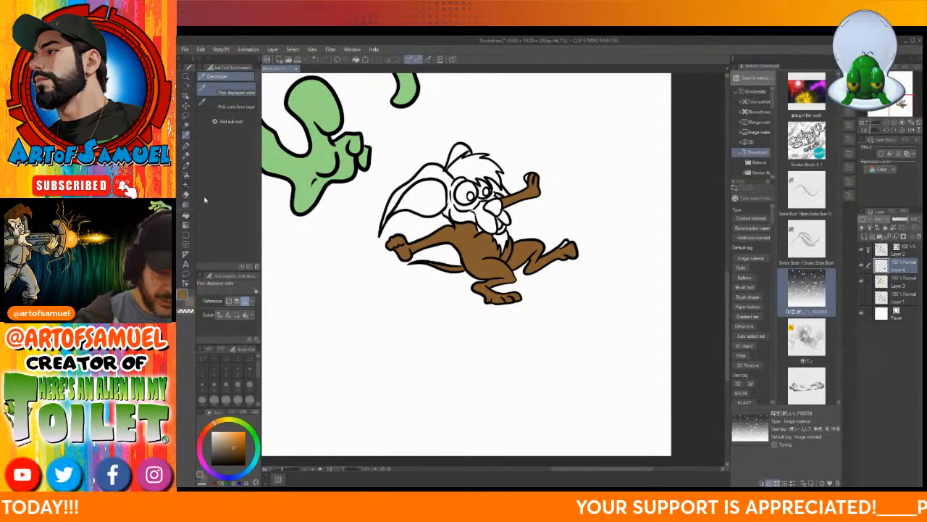
left_click(187, 216)
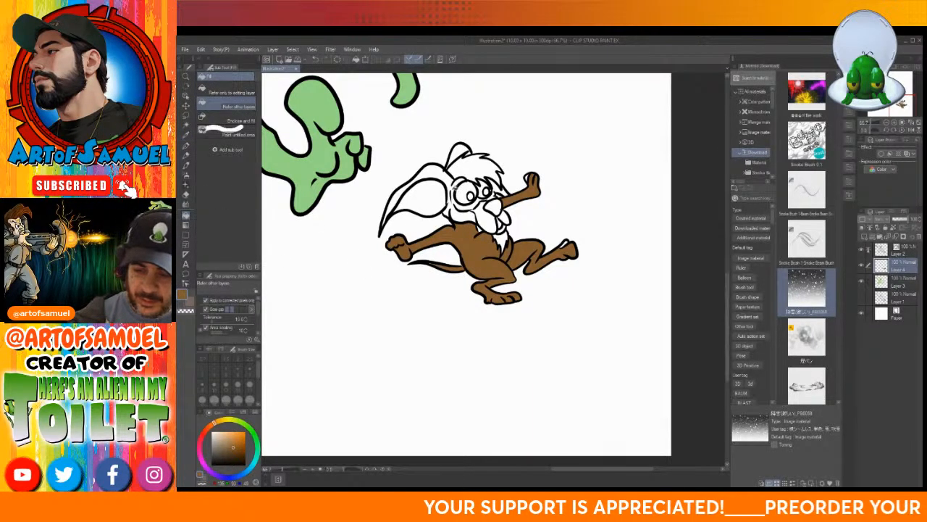
left_click(457, 188)
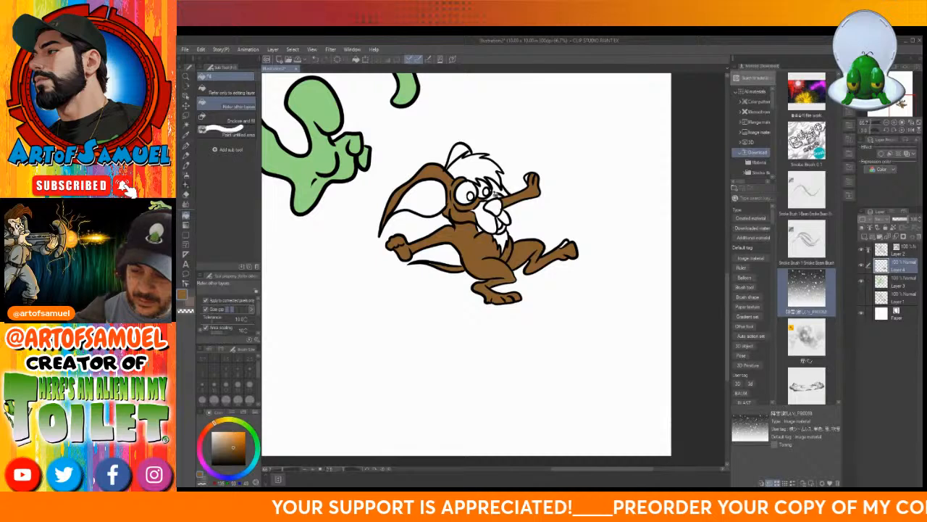
left_click(461, 150)
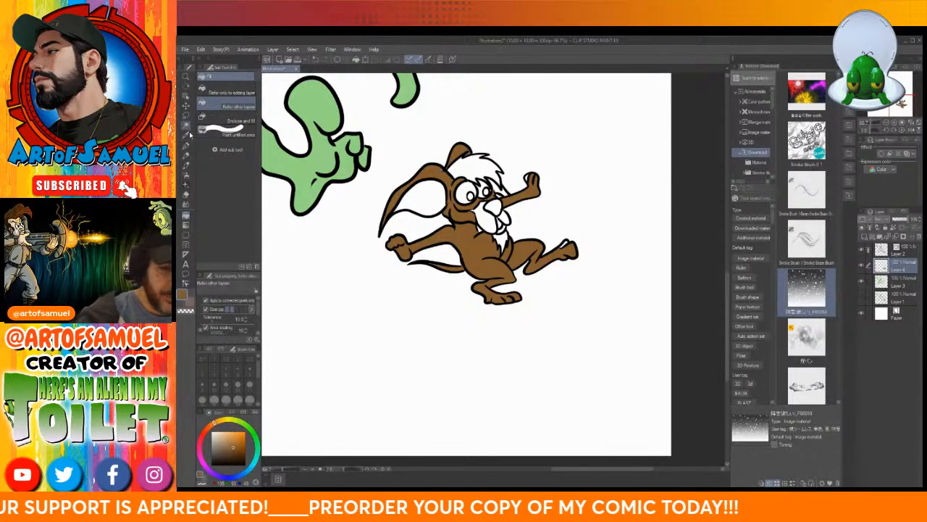
left_click(186, 145)
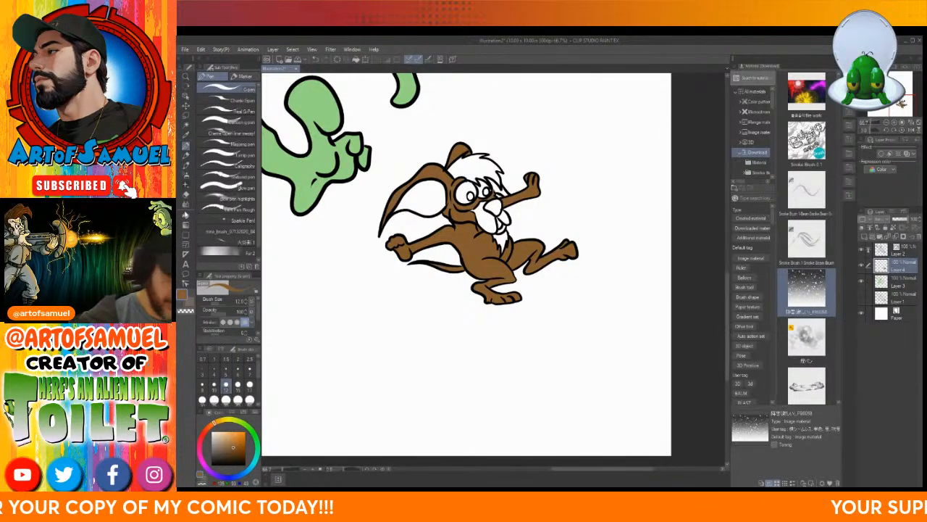
key("g")
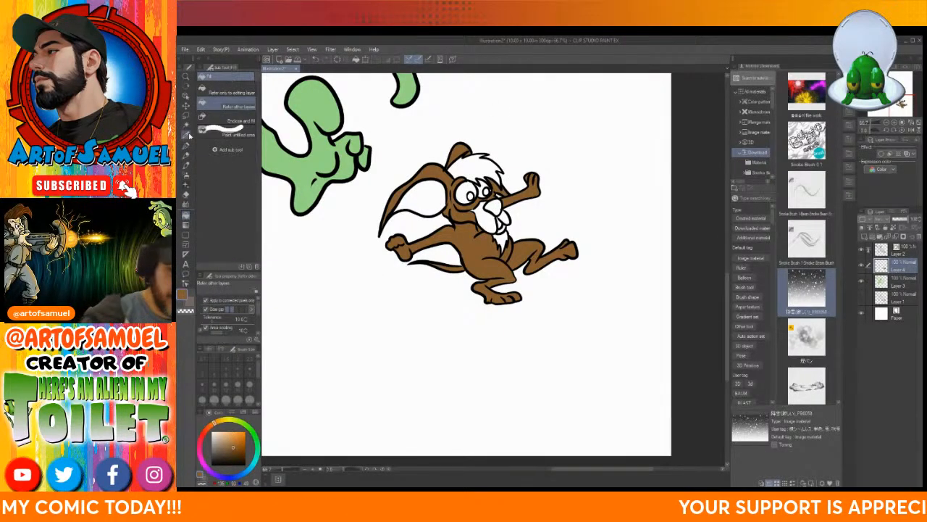
key("p")
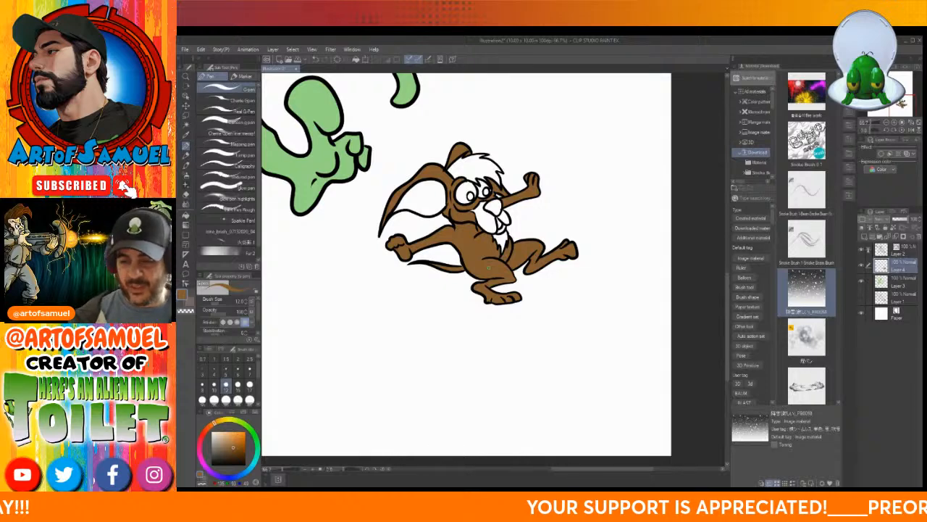
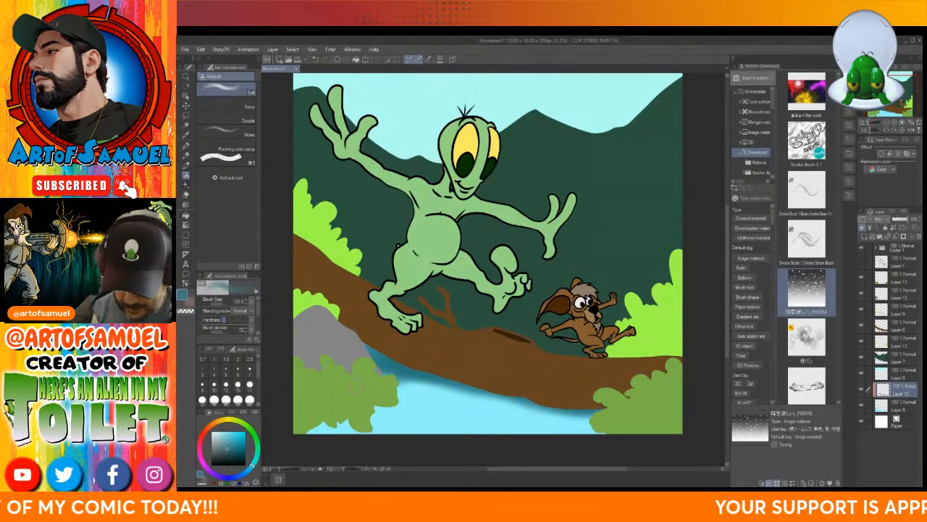
- Airbrush soft darker blue shading into the water around the lower bush, and set up the Noise airbrush at size 50
mouse_move(349, 405)
left_mouse_down()
mouse_move(387, 374)
mouse_move(379, 405)
mouse_move(326, 441)
mouse_move(377, 414)
left_mouse_up()
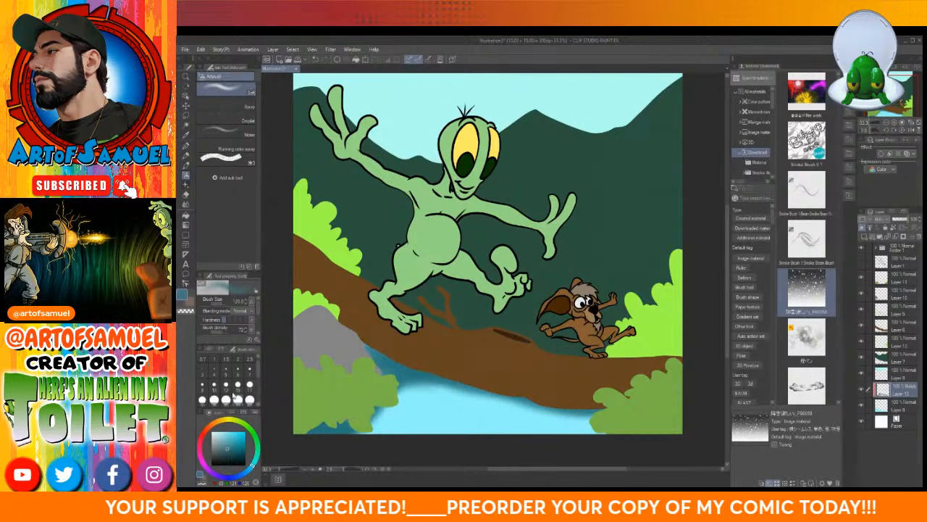
left_click(230, 132)
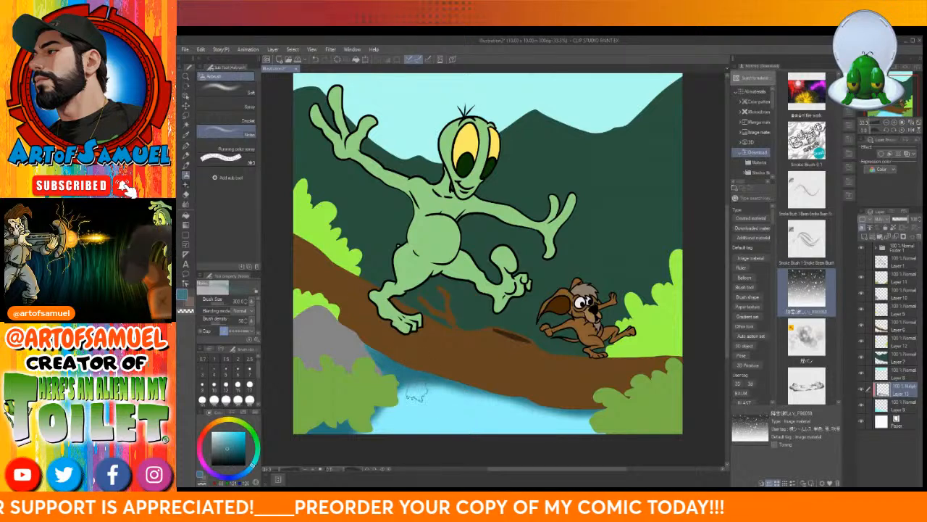
left_click(250, 385)
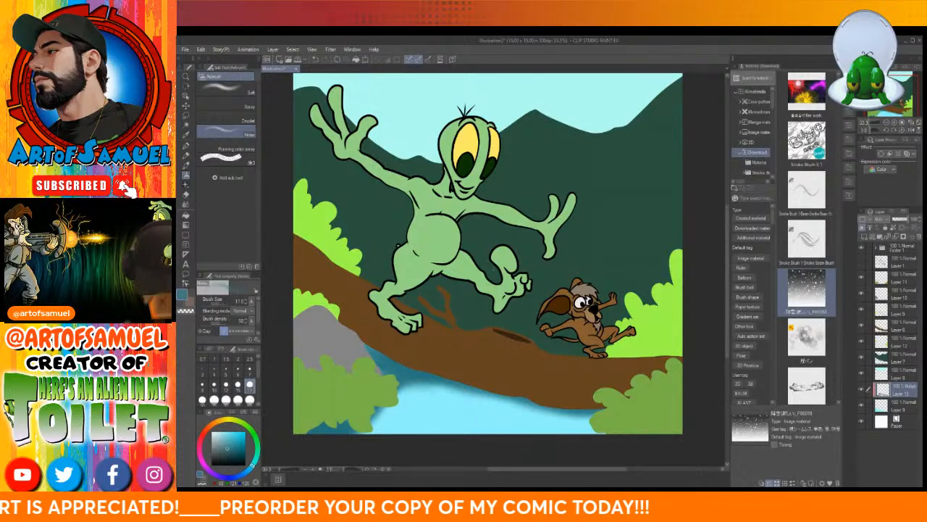
left_click(250, 399)
mouse_move(415, 389)
left_mouse_down()
mouse_move(427, 412)
mouse_move(419, 433)
left_mouse_up()
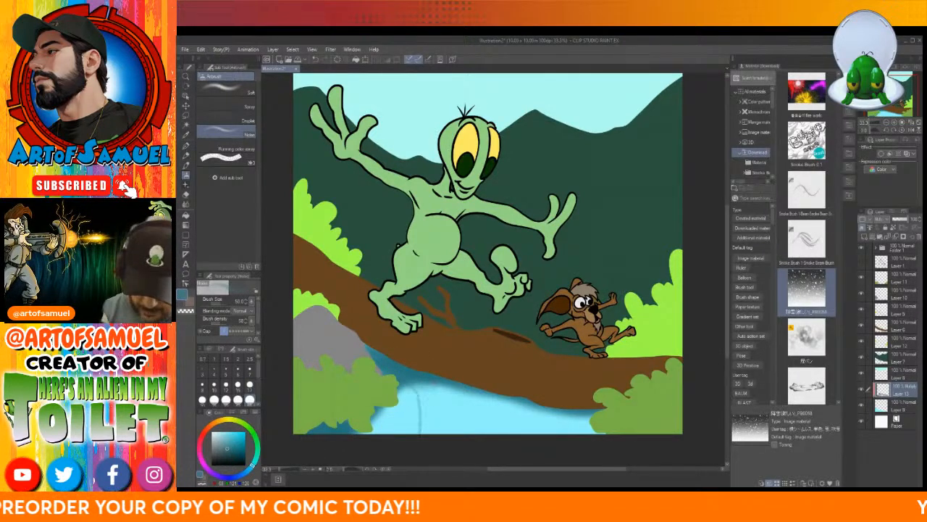
left_click_drag(445, 394, 470, 435)
mouse_move(478, 397)
left_mouse_down()
mouse_move(486, 441)
mouse_move(478, 398)
mouse_move(523, 439)
mouse_move(523, 411)
mouse_move(542, 428)
left_mouse_up()
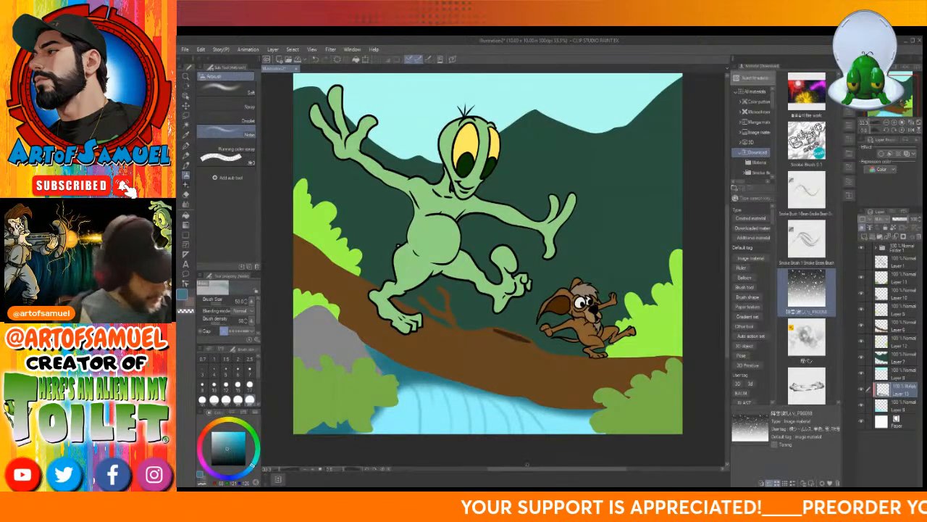
key("ctrl+z")
key("ctrl+z")
key("ctrl+z")
key("ctrl+z")
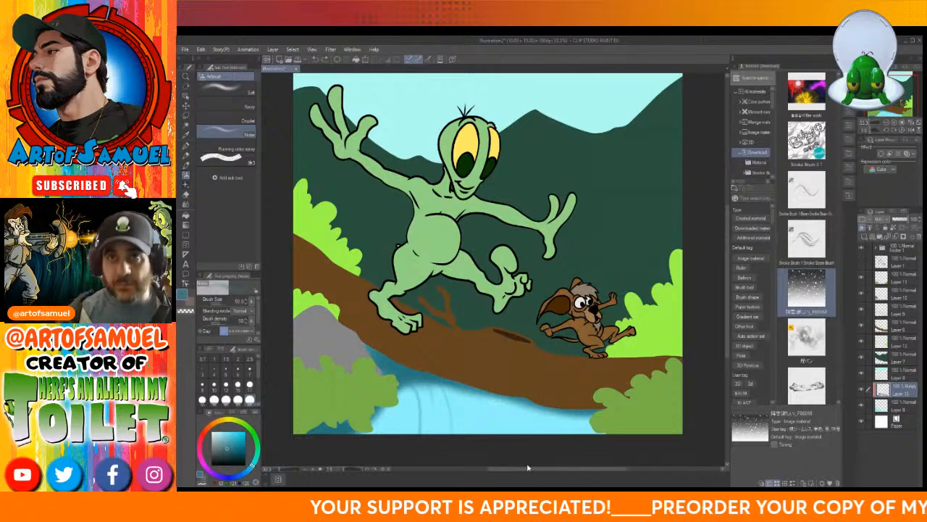
key("ctrl+z")
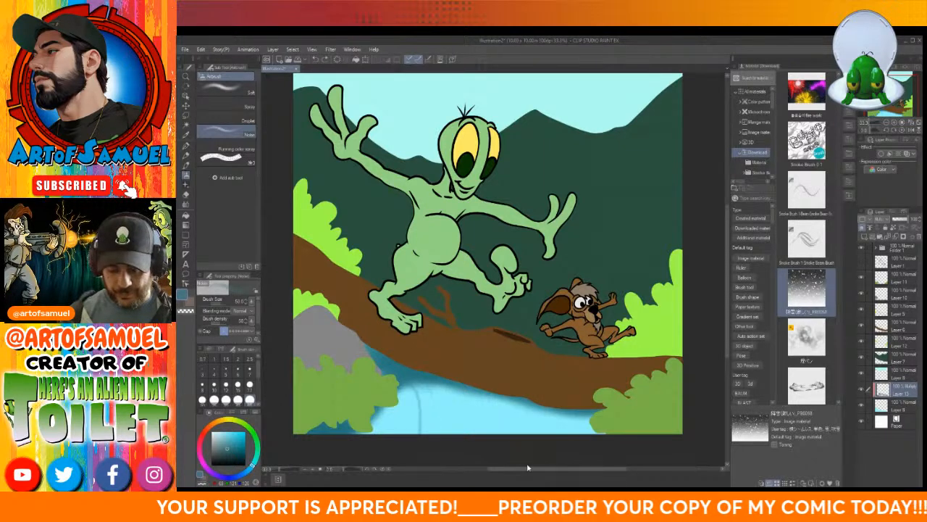
key("ctrl+z")
- Paint curved dark blue flow streaks down the water below the log with the Noise airbrush
left_click_drag(413, 440, 412, 415)
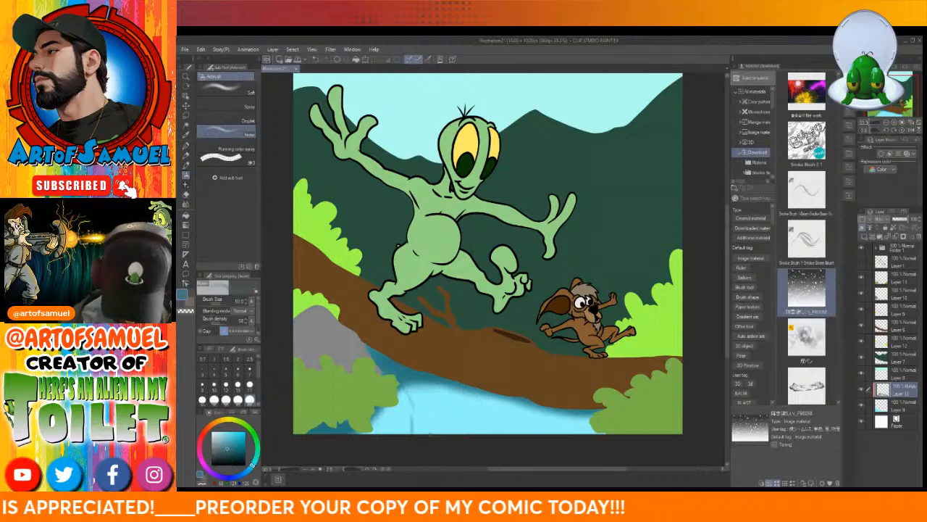
mouse_move(418, 388)
left_mouse_down()
mouse_move(439, 424)
mouse_move(440, 386)
mouse_move(458, 429)
mouse_move(473, 396)
mouse_move(487, 422)
mouse_move(516, 411)
mouse_move(526, 431)
left_mouse_up()
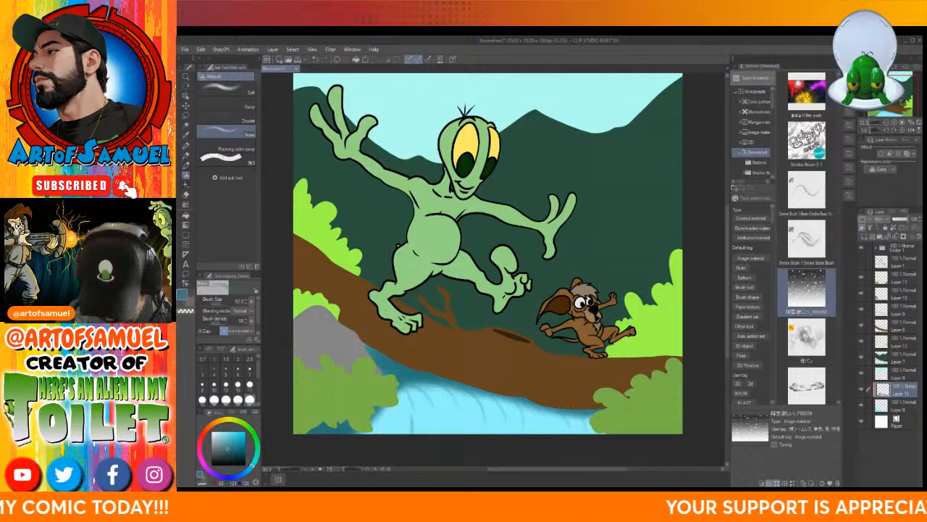
mouse_move(394, 409)
left_mouse_down()
mouse_move(399, 423)
mouse_move(386, 429)
left_mouse_up()
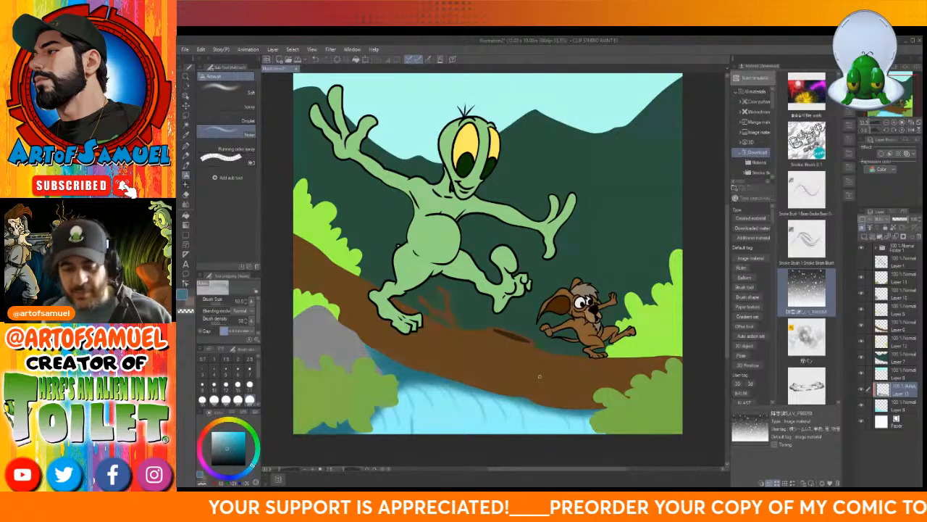
- Sample the alien's light green and add a new layer directly above the alien's colour layer inside the characters' folder
left_click_drag(728, 234, 716, 214)
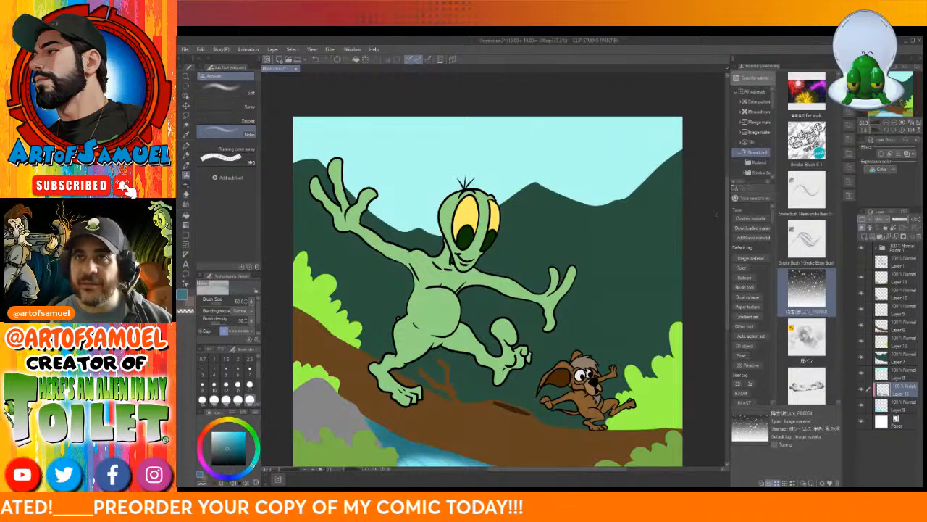
left_click_drag(730, 218, 728, 263)
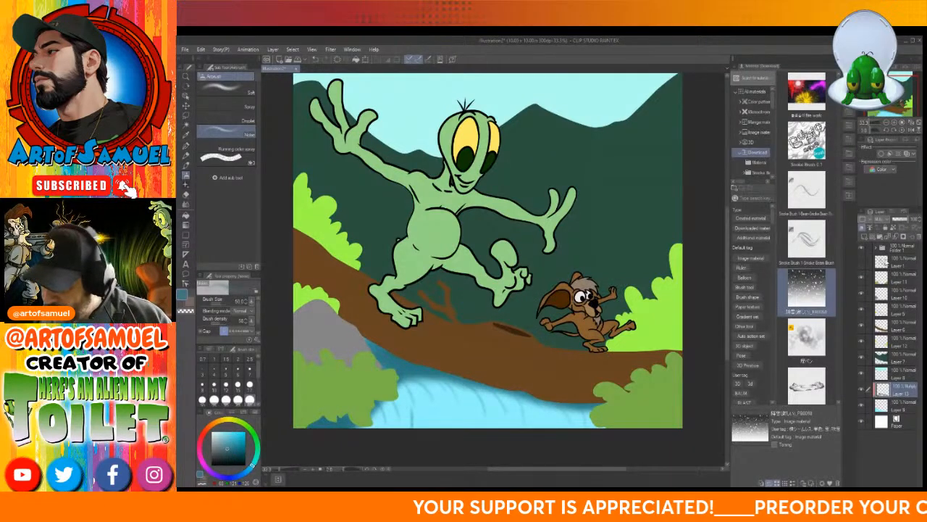
left_click(876, 249)
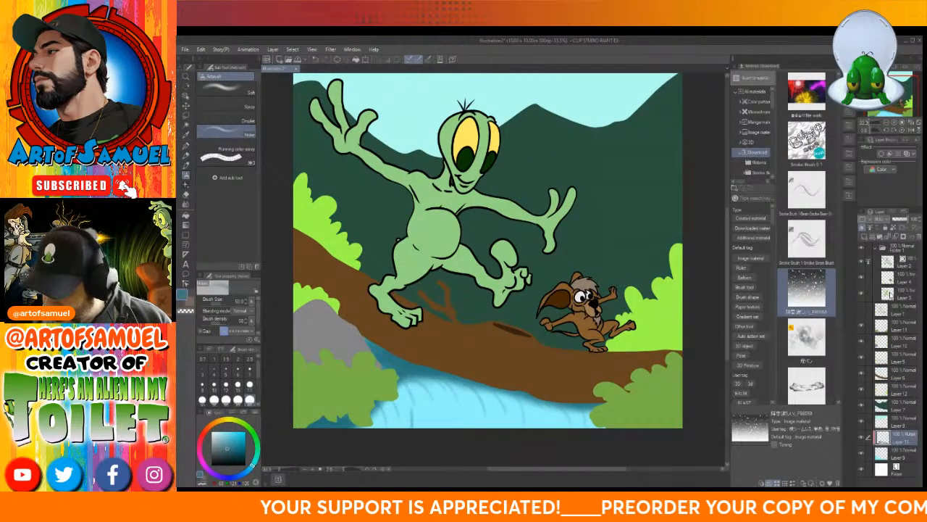
left_click(891, 293)
left_click(187, 136)
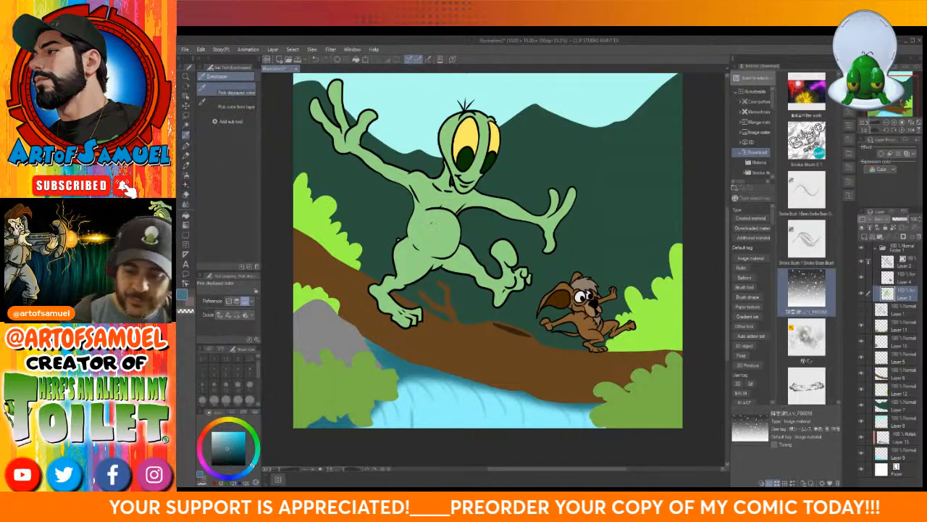
left_click(391, 205)
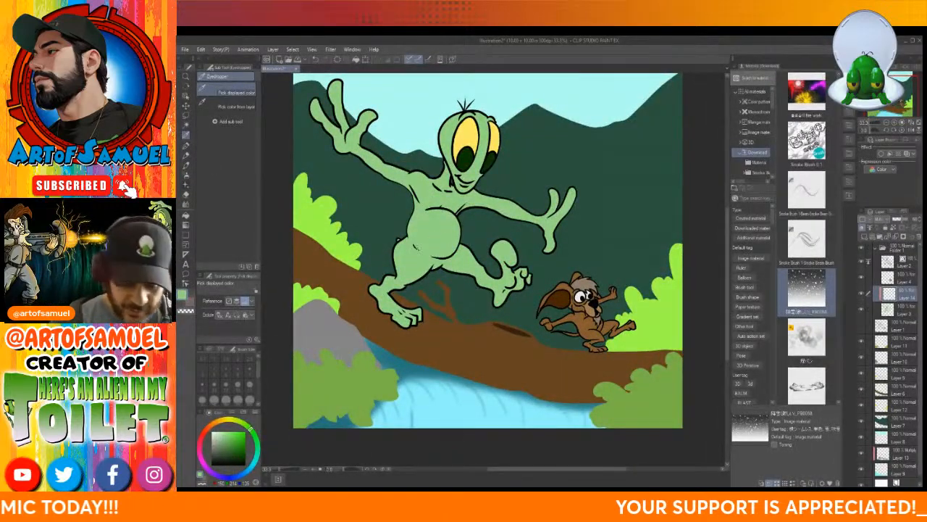
- Pick a darker green and, with the pen, shade the underside of the alien's raised hand and arm on the new layer
left_click(227, 443)
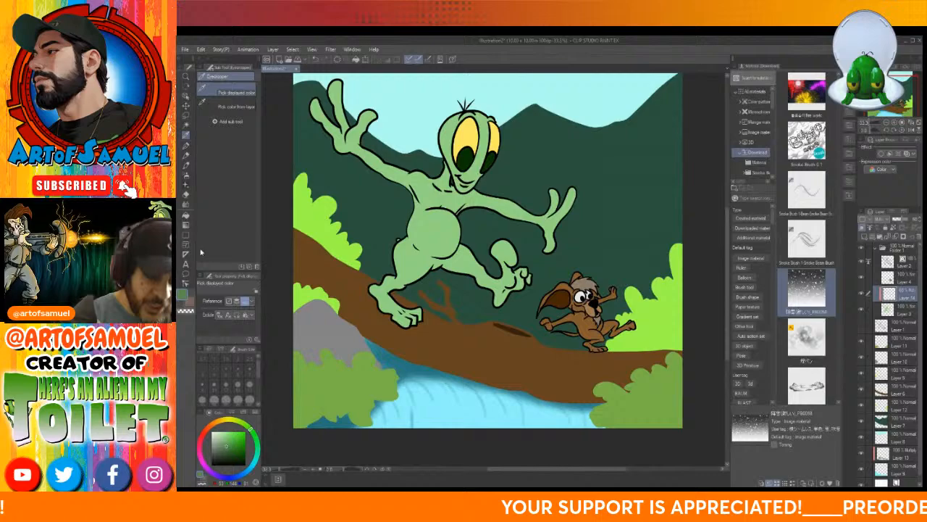
left_click(187, 175)
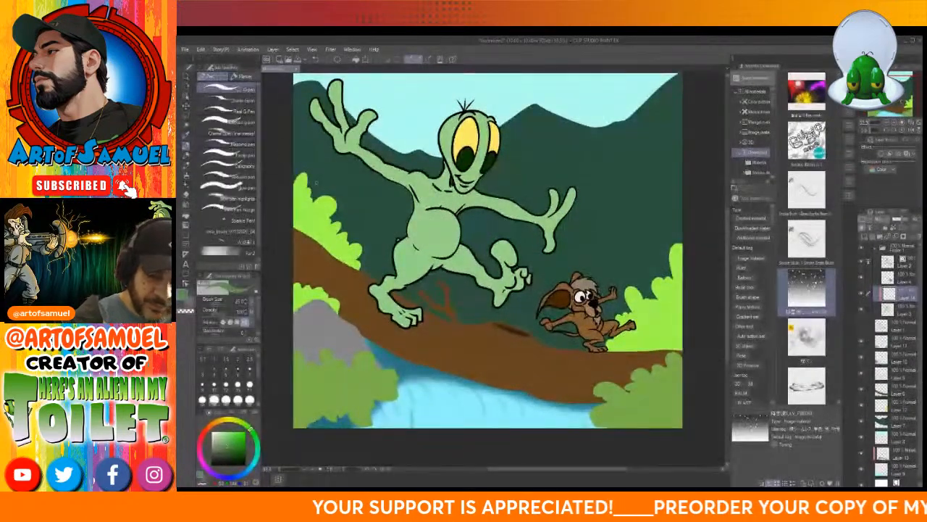
left_click(226, 384)
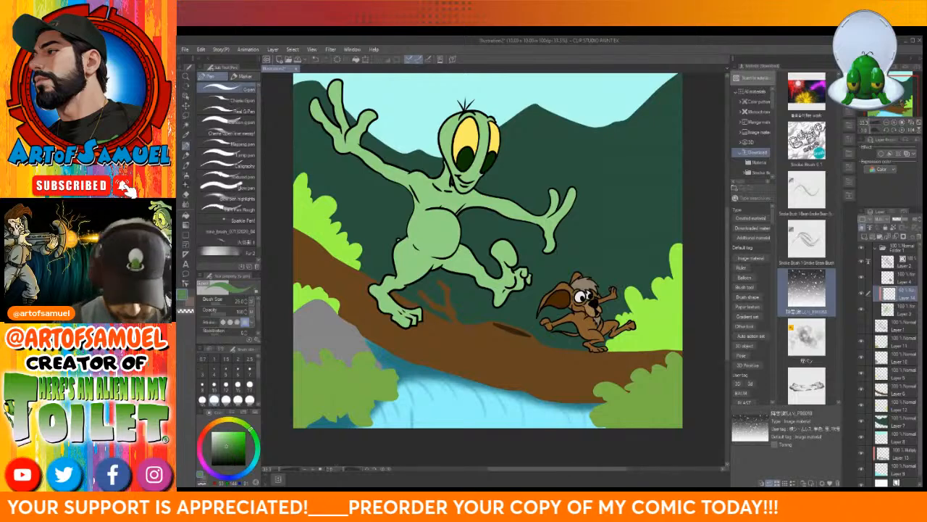
left_click(313, 470)
left_click_drag(571, 468, 539, 449)
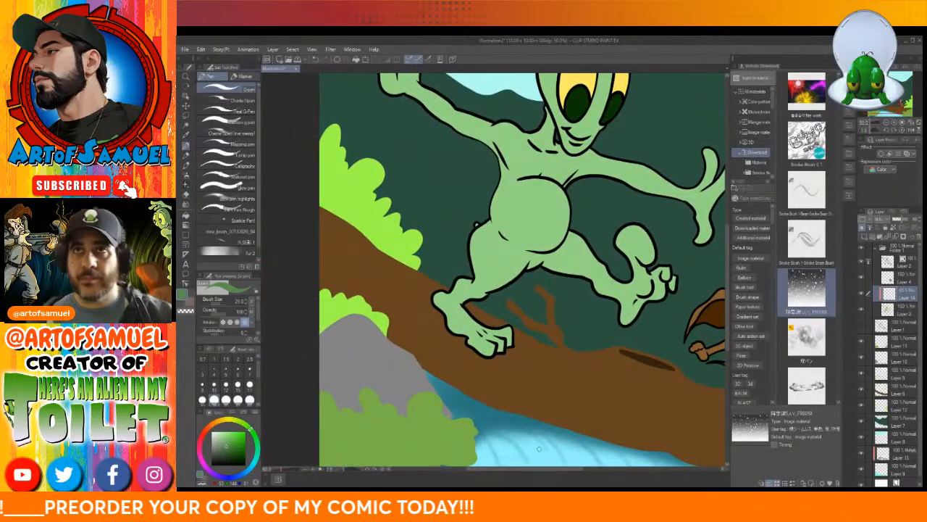
left_click_drag(729, 239, 733, 209)
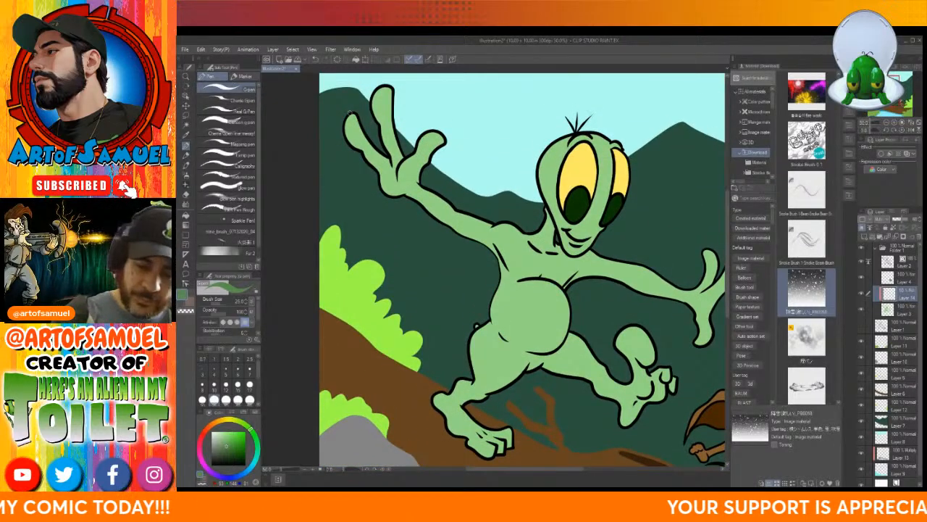
mouse_move(347, 116)
left_mouse_down()
mouse_move(349, 137)
mouse_move(404, 195)
mouse_move(384, 187)
mouse_move(388, 197)
left_mouse_up()
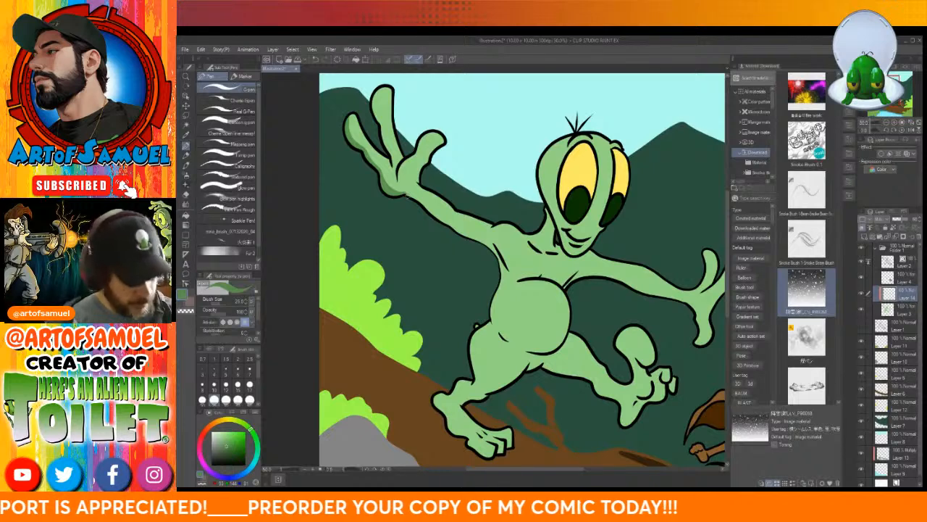
left_click_drag(406, 193, 505, 265)
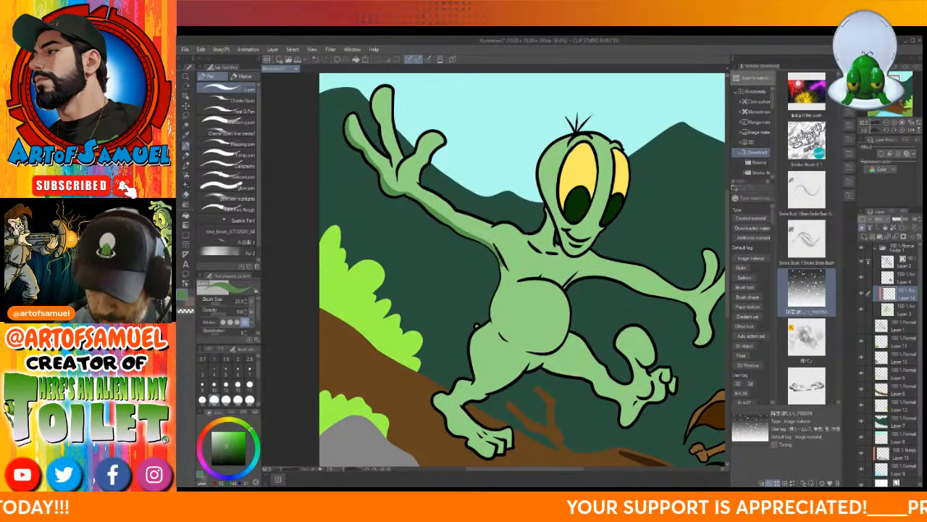
- Paint darker green shadows on the alien's chest and neck and along the underside of the outstretched arm and hand
mouse_move(495, 233)
left_mouse_down()
mouse_move(487, 246)
mouse_move(526, 285)
mouse_move(499, 280)
mouse_move(510, 277)
mouse_move(505, 266)
mouse_move(499, 286)
mouse_move(538, 280)
mouse_move(569, 299)
left_mouse_up()
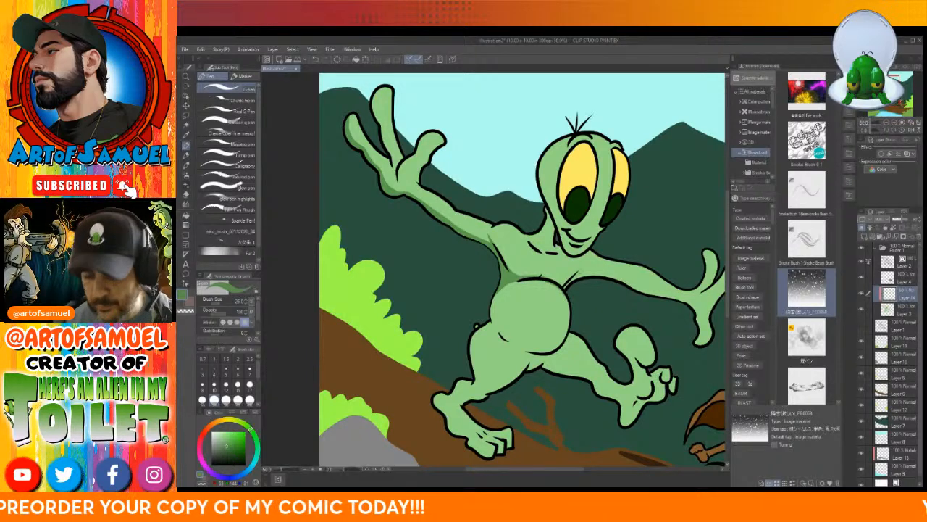
left_click_drag(547, 209, 554, 250)
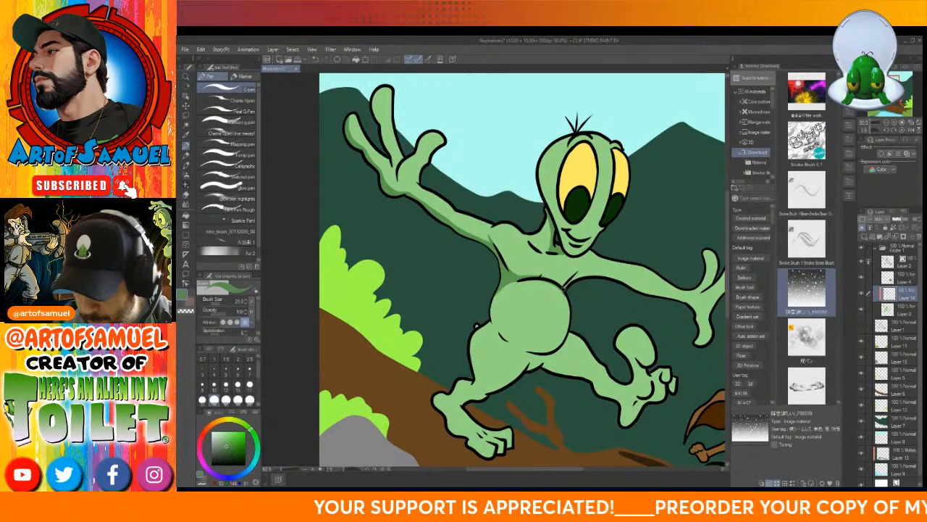
left_click_drag(542, 278, 580, 281)
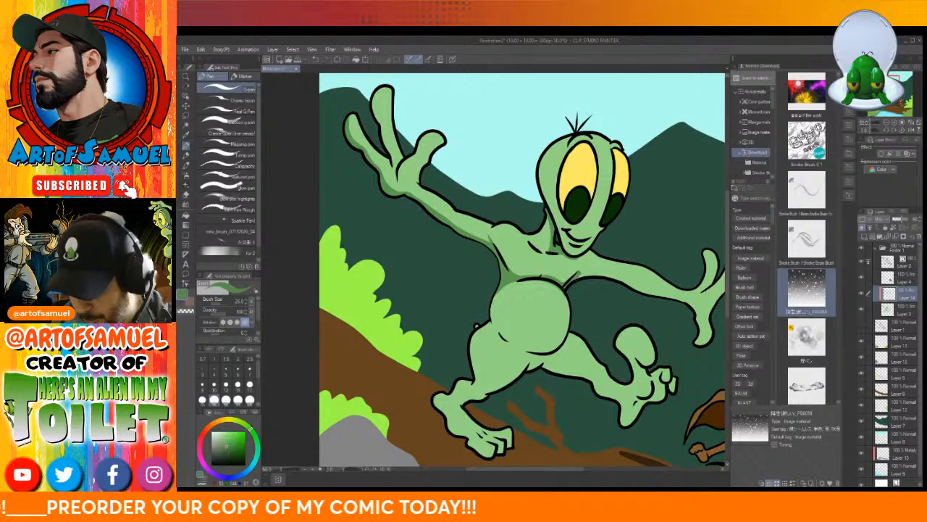
mouse_move(578, 274)
left_mouse_down()
mouse_move(691, 308)
mouse_move(613, 276)
left_mouse_up()
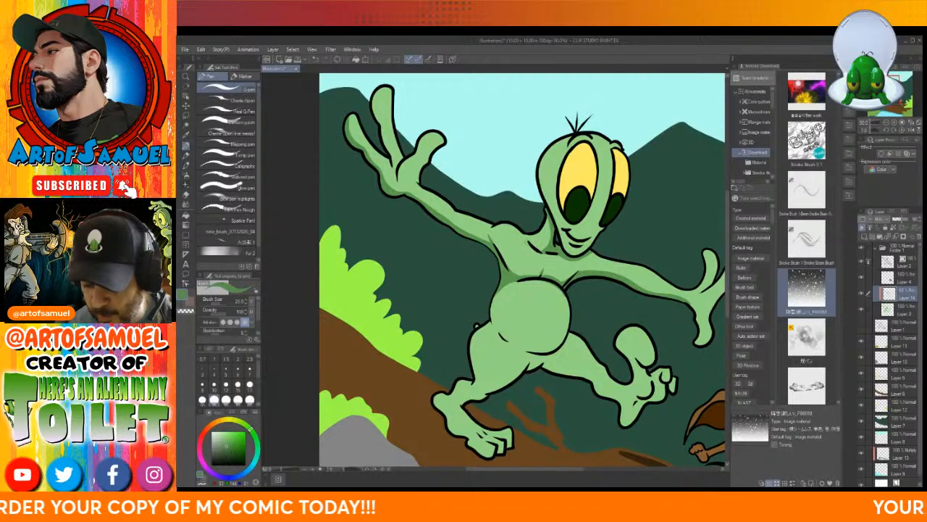
left_click_drag(527, 240, 550, 255)
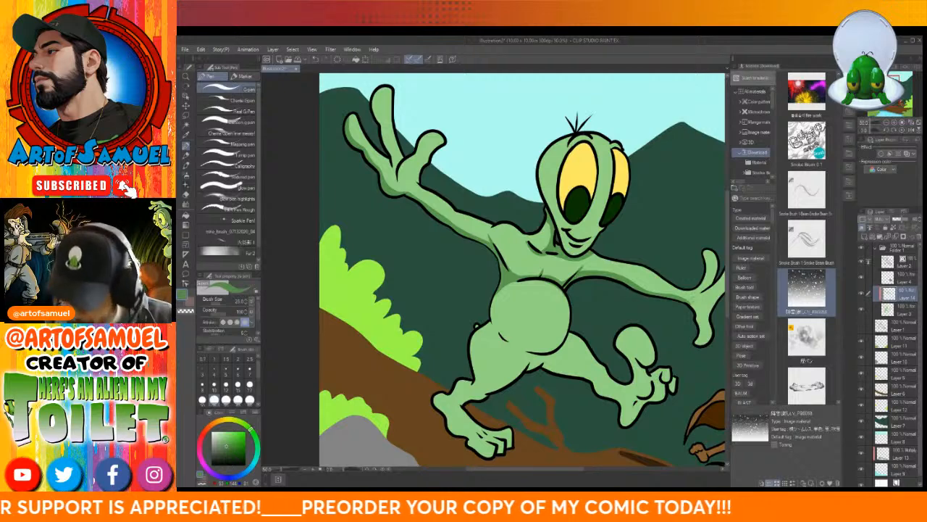
left_click_drag(686, 302, 697, 347)
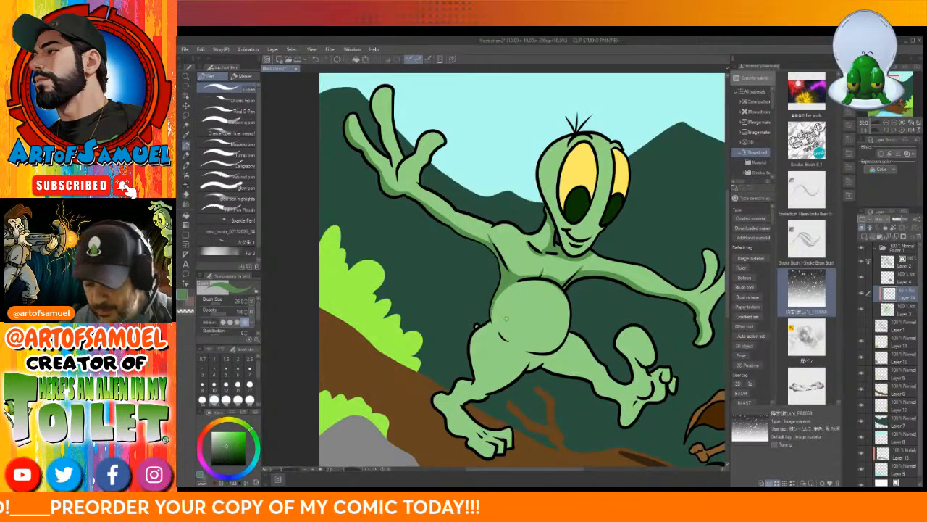
- Shade the underside of the alien's round belly and the upper parts of both legs in darker green
mouse_move(500, 332)
left_mouse_down()
mouse_move(566, 332)
mouse_move(571, 319)
mouse_move(555, 345)
mouse_move(562, 334)
mouse_move(548, 347)
mouse_move(503, 338)
mouse_move(548, 350)
mouse_move(513, 348)
left_mouse_up()
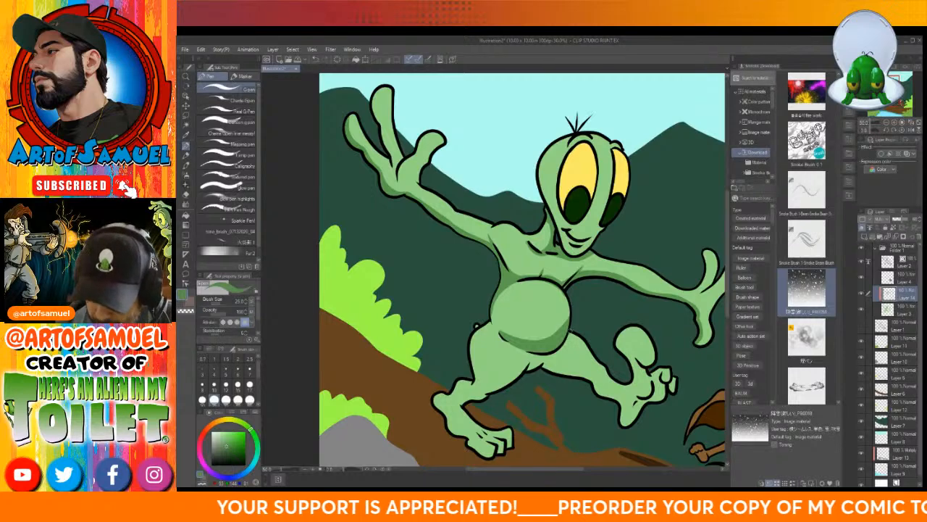
left_click_drag(568, 330, 573, 388)
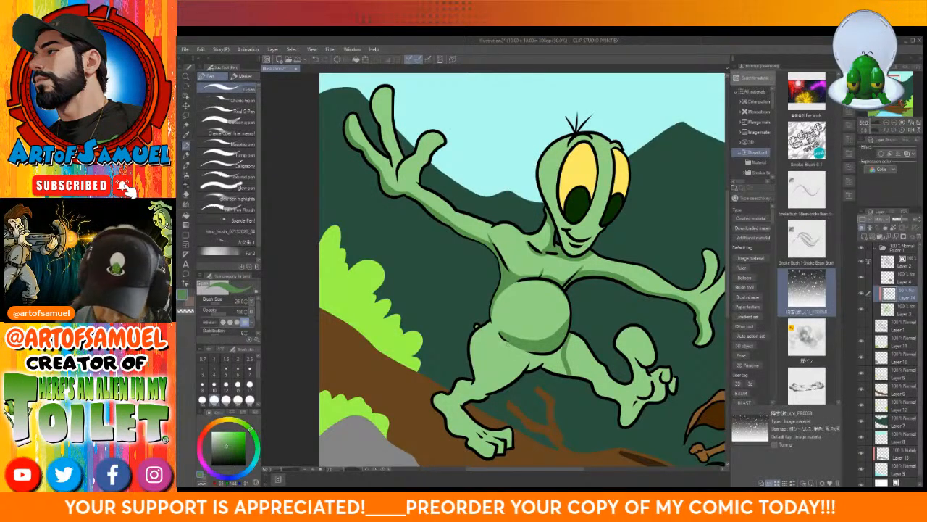
left_click_drag(513, 339, 500, 388)
left_click_drag(512, 345, 528, 369)
mouse_move(514, 357)
left_mouse_down()
mouse_move(528, 380)
mouse_move(537, 371)
left_mouse_up()
mouse_move(540, 370)
left_mouse_down()
mouse_move(554, 354)
mouse_move(563, 380)
mouse_move(557, 373)
left_mouse_up()
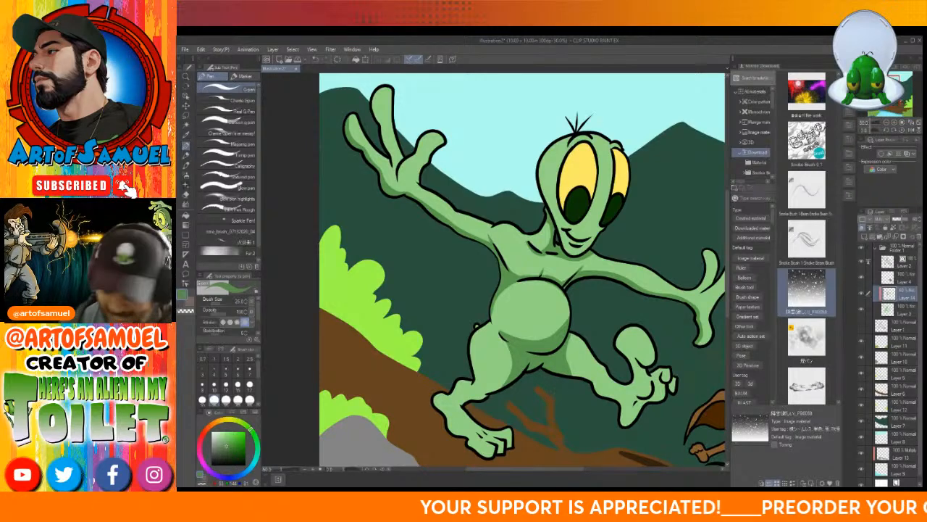
scroll(725, 239, "down", 3)
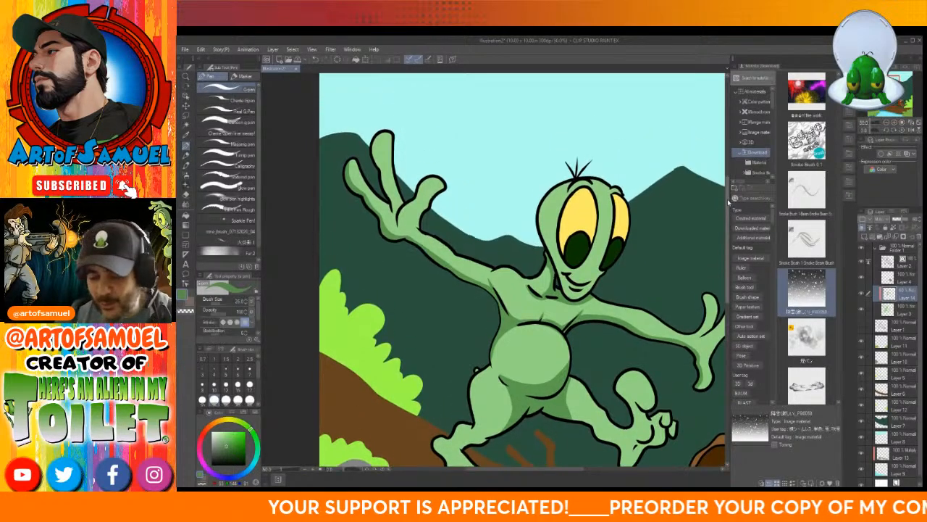
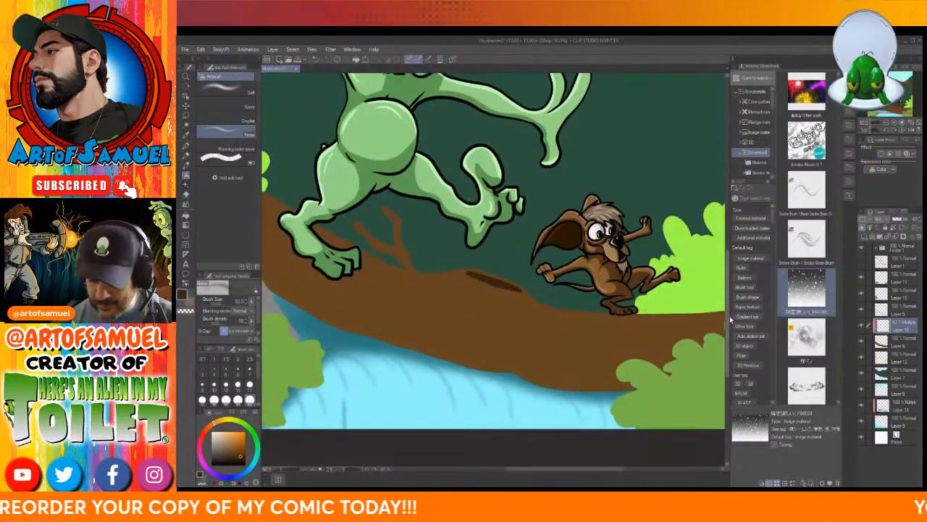
- Paint dark brown shading along the log's lower edge with the Noise airbrush at size 120, on the log's Multiply layer
left_click_drag(571, 469, 543, 473)
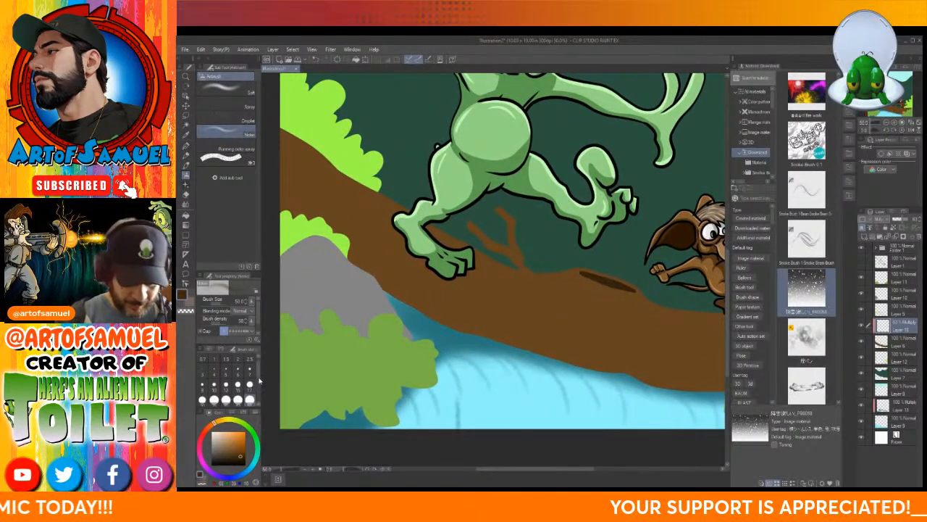
key("bracketright")
key("bracketright")
key("bracketright")
key("bracketright")
key("bracketright")
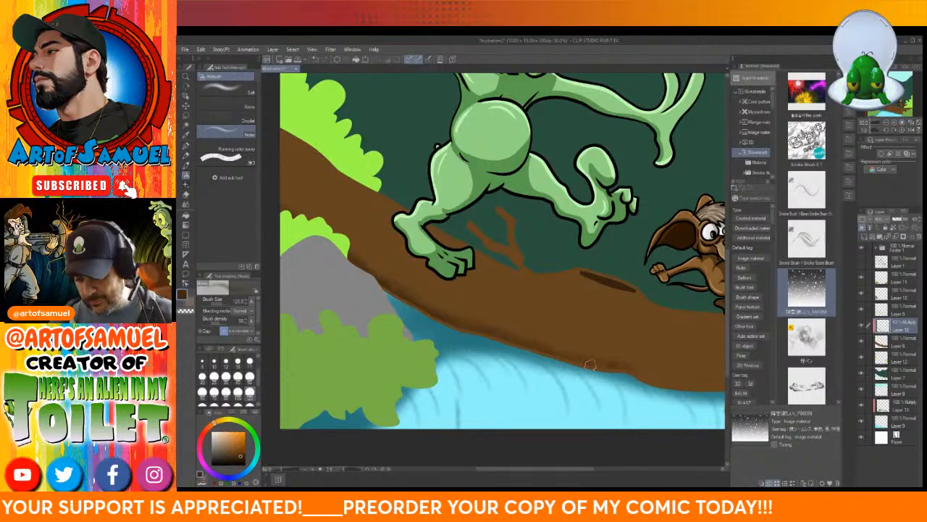
left_click_drag(584, 470, 608, 471)
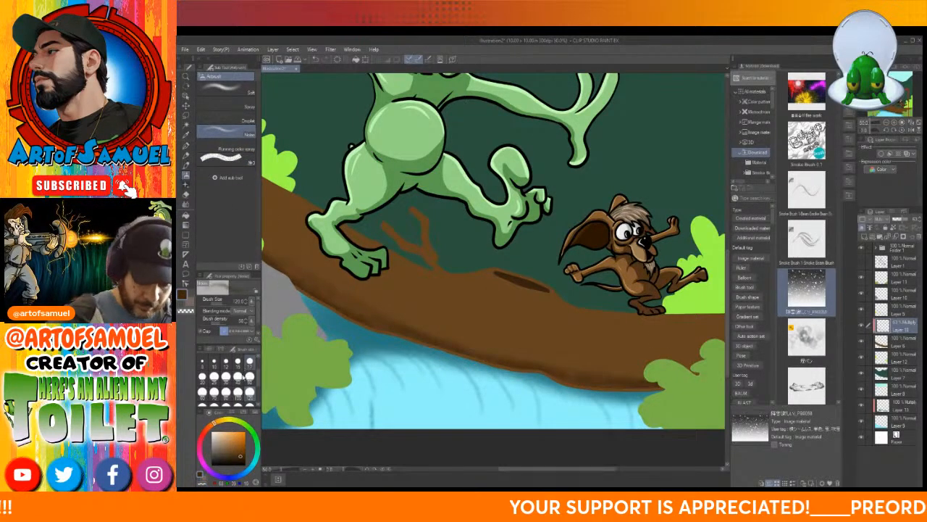
- Paint dark bark-grain streaks along the log and shade the hollow and bare branch with the Noise airbrush at size 60
left_click(210, 394)
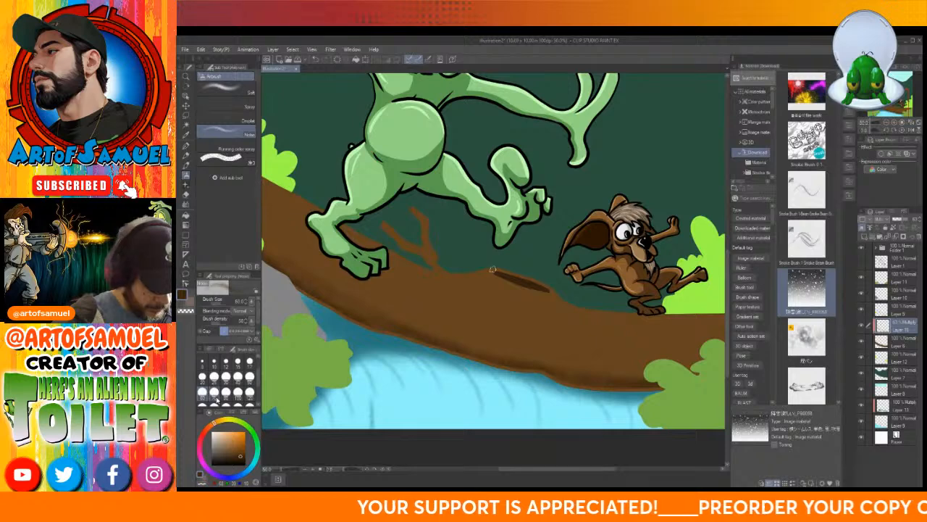
left_click_drag(262, 257, 256, 227)
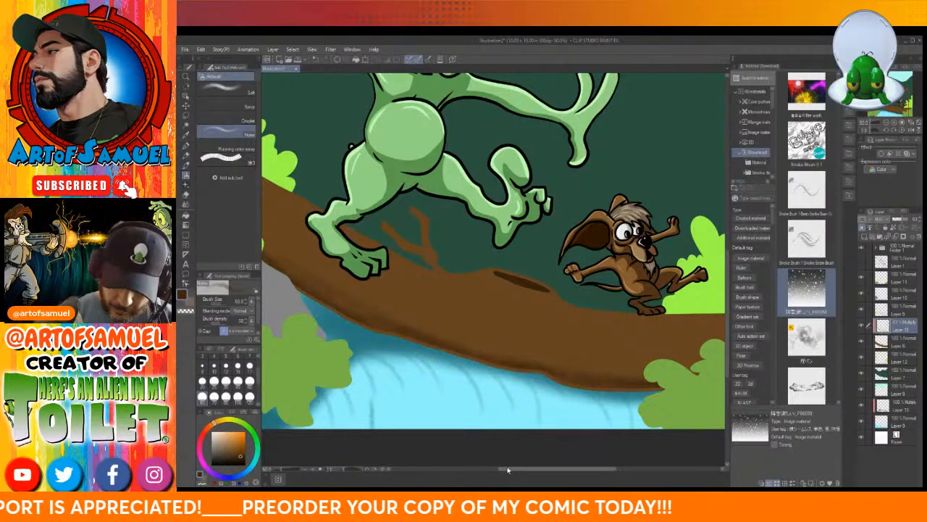
left_click_drag(507, 470, 472, 468)
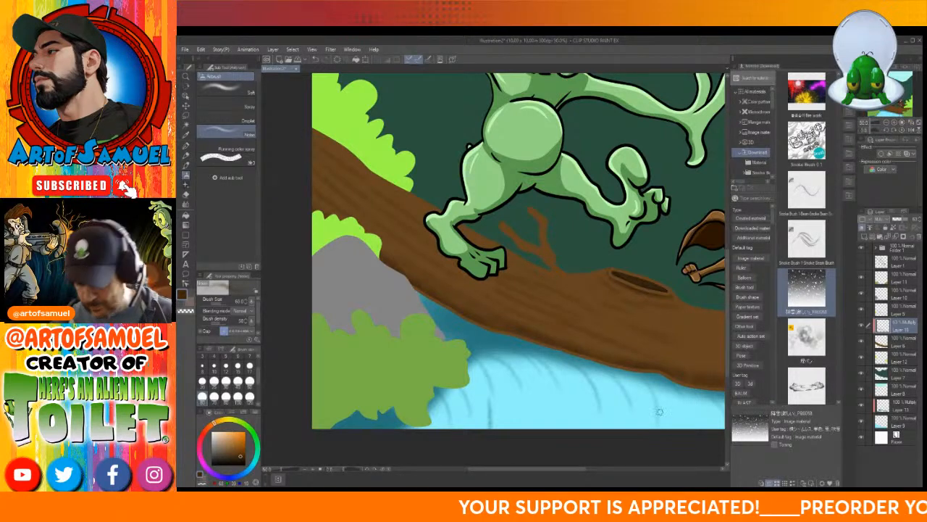
scroll(588, 446, "right", 5)
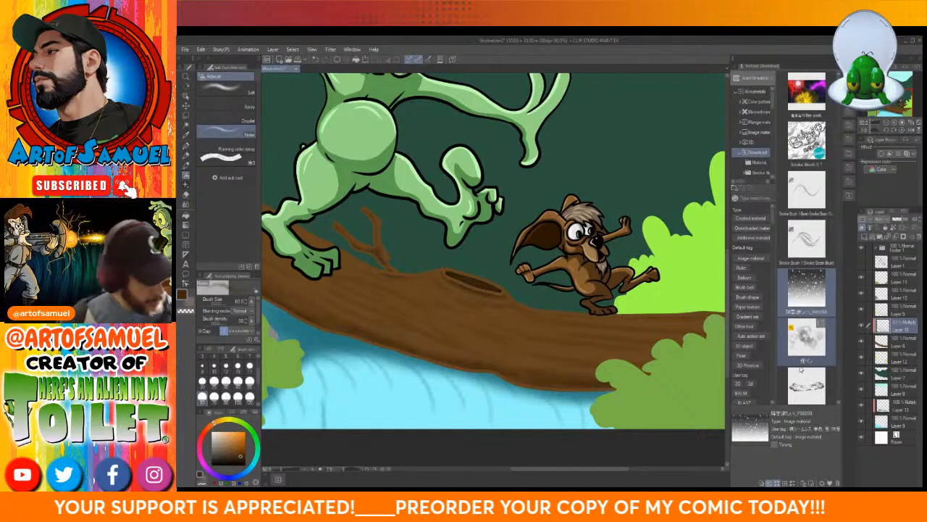
left_click_drag(573, 471, 523, 470)
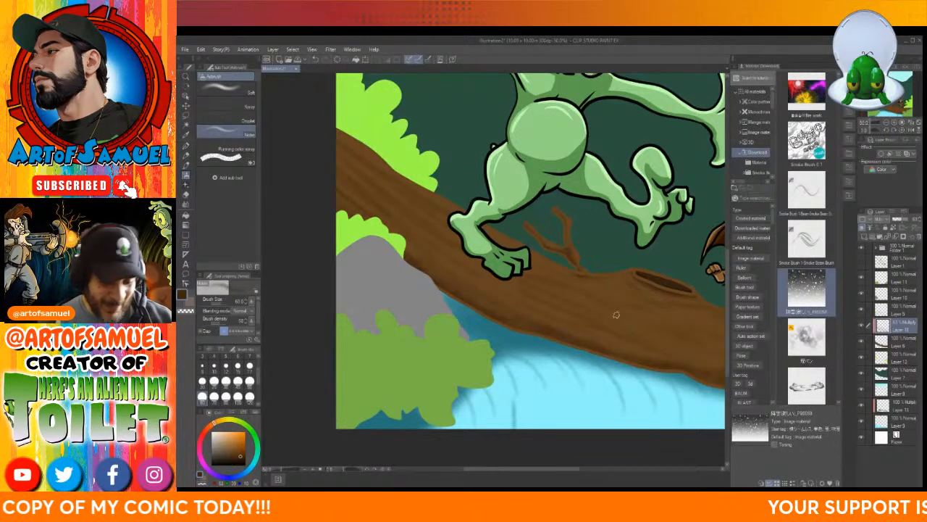
scroll(593, 473, "right", 5)
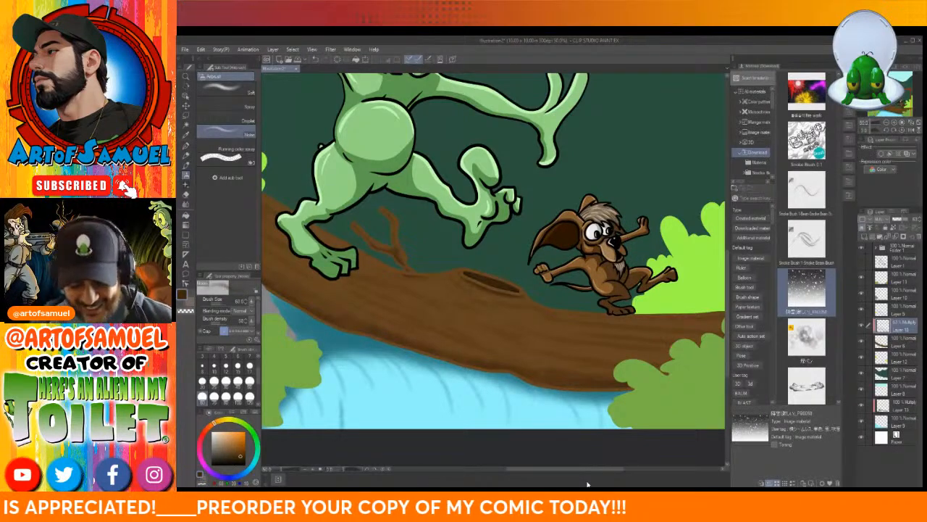
- Airbrush broad, soft dark shading over the lower half of the whole log with the Noise airbrush at size 300
scroll(247, 391, "down", 3)
left_click(250, 394)
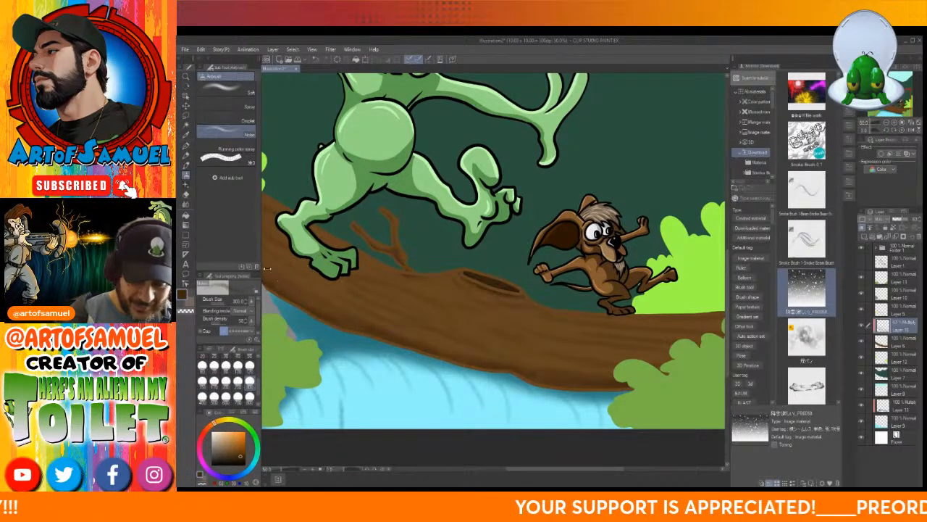
mouse_move(261, 246)
left_mouse_down()
mouse_move(342, 246)
mouse_move(258, 243)
left_mouse_up()
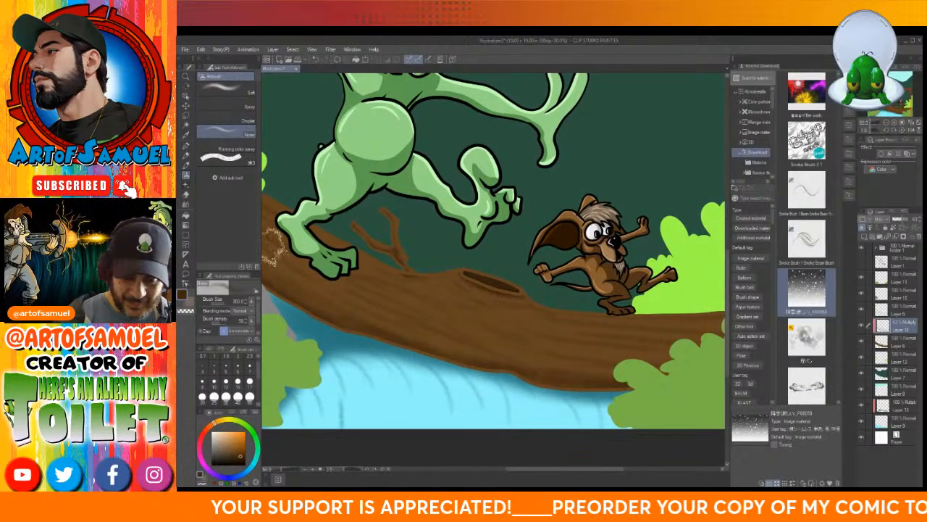
left_click_drag(519, 474, 487, 475)
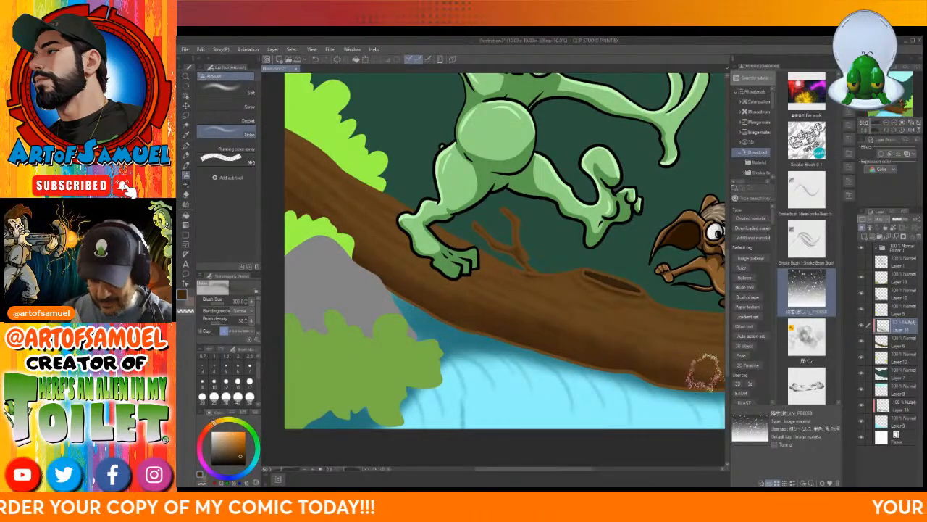
left_click_drag(543, 472, 615, 472)
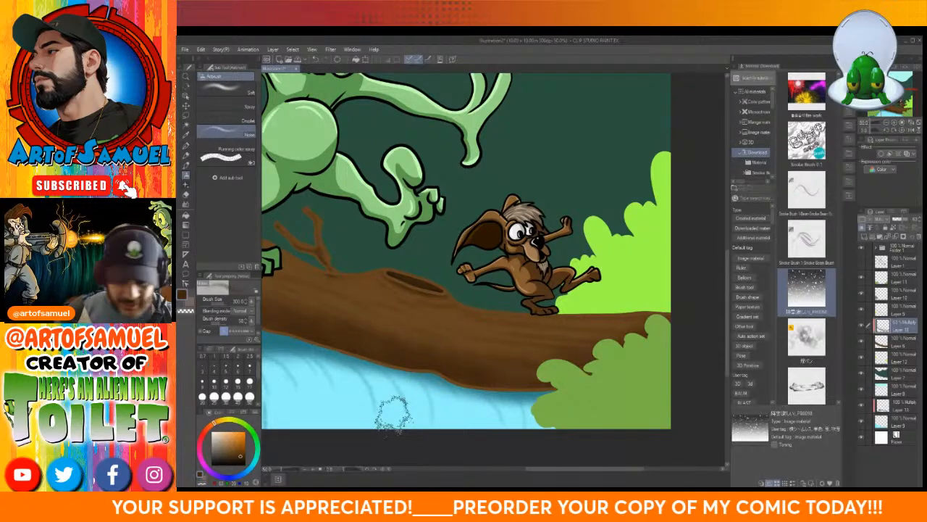
scroll(392, 414, "up", 2)
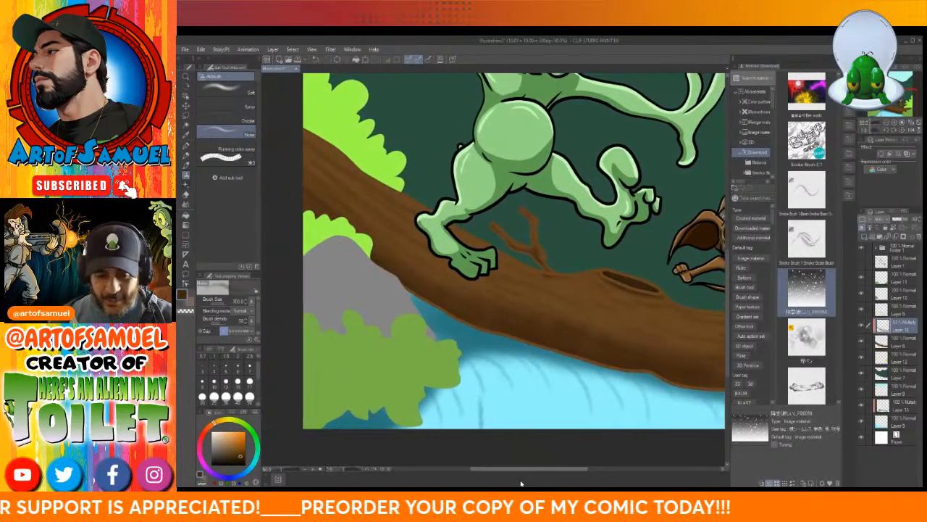
scroll(512, 411, "down", 2)
scroll(512, 412, "up", 2)
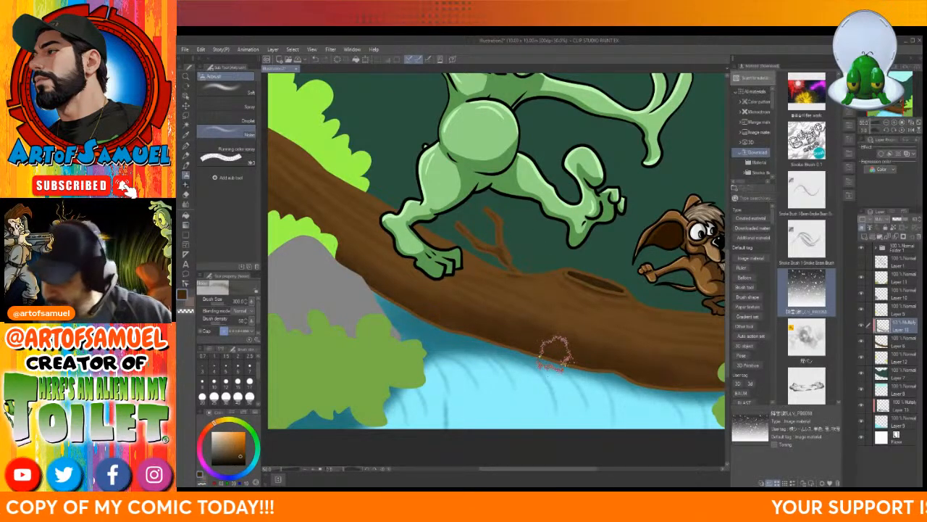
- Clip a new layer above the log's Multiply shading layer and set its blending mode to Lighten
left_click(863, 226)
left_click(884, 220)
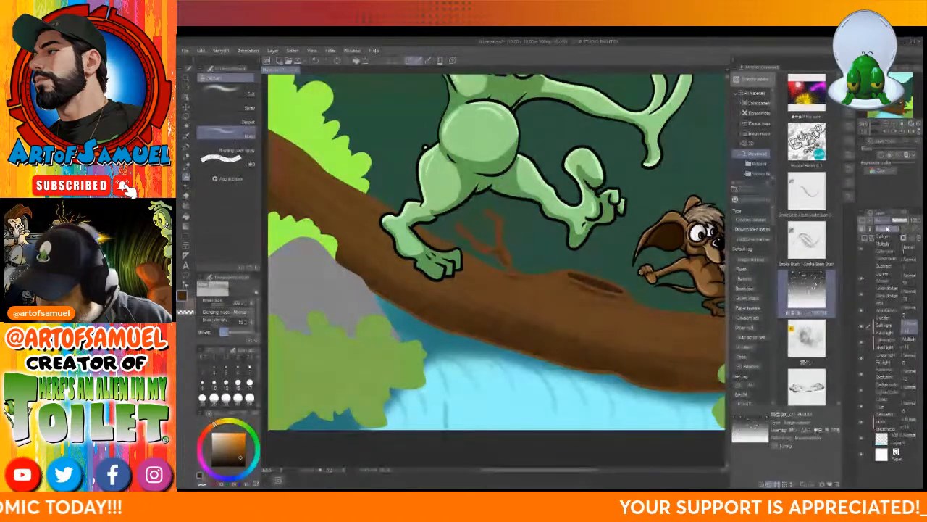
left_click(881, 275)
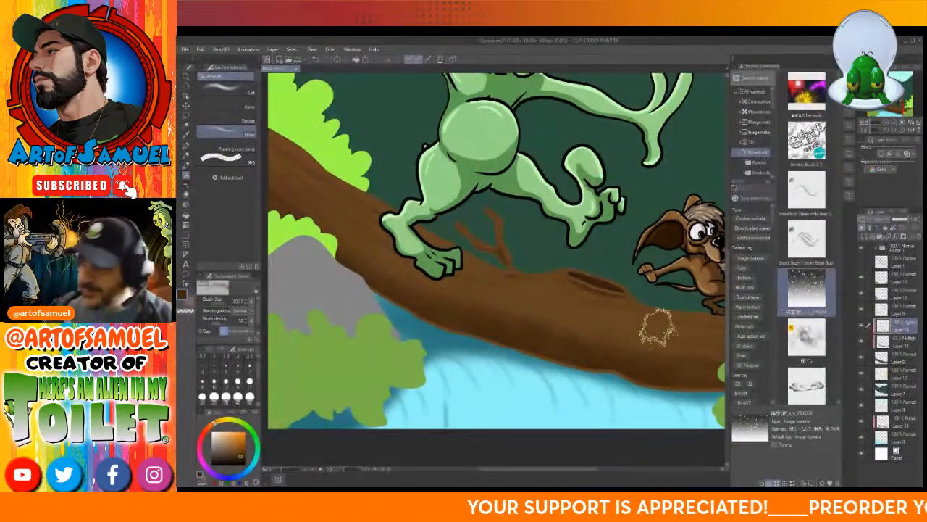
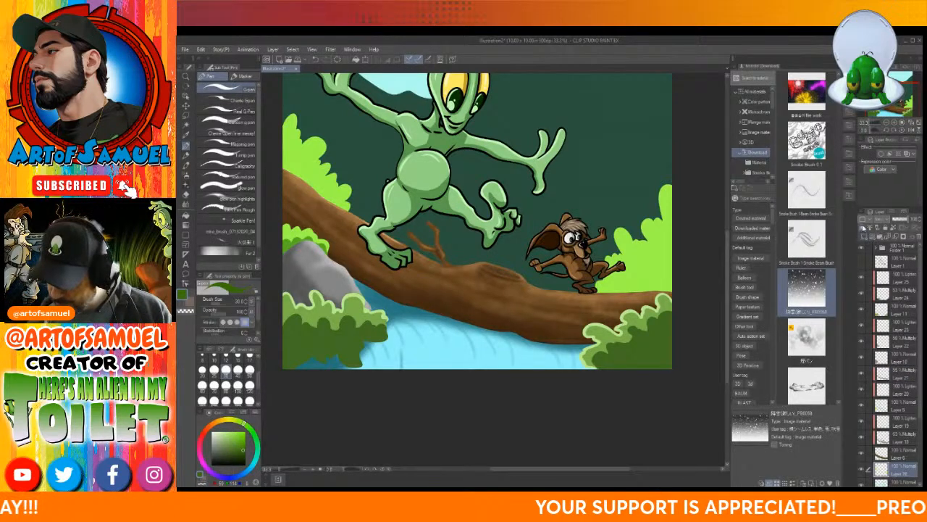
- Set the new layer to Multiply and draw and fill green leafy shadows on the bright green bush beside the small creature
left_click(870, 220)
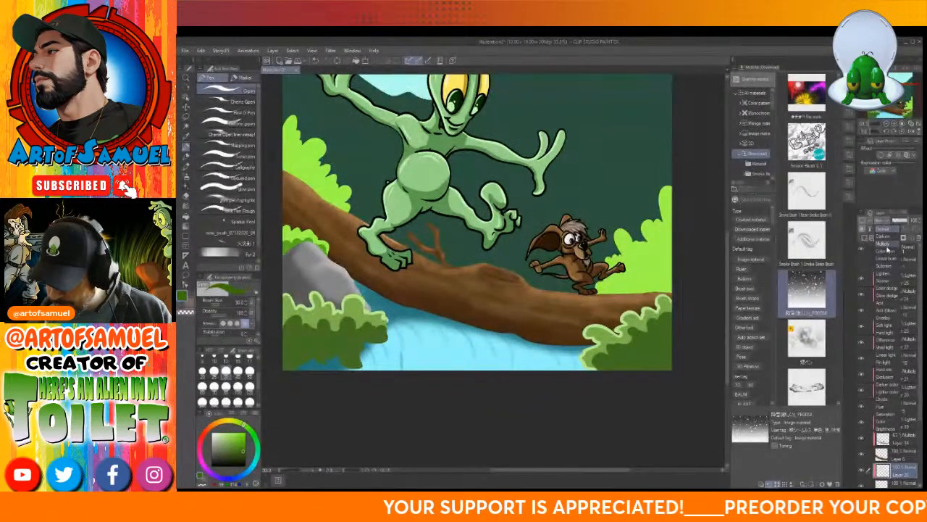
left_click(889, 250)
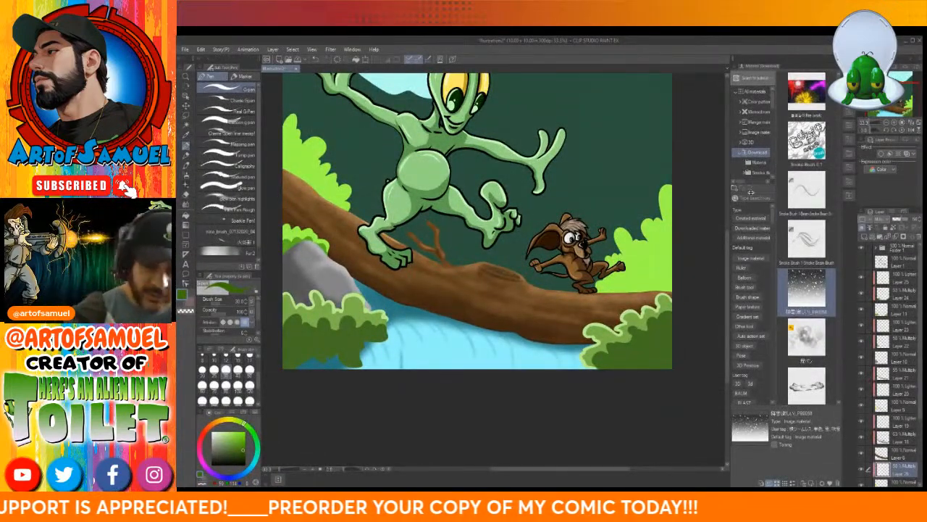
scroll(728, 387, "down", 2)
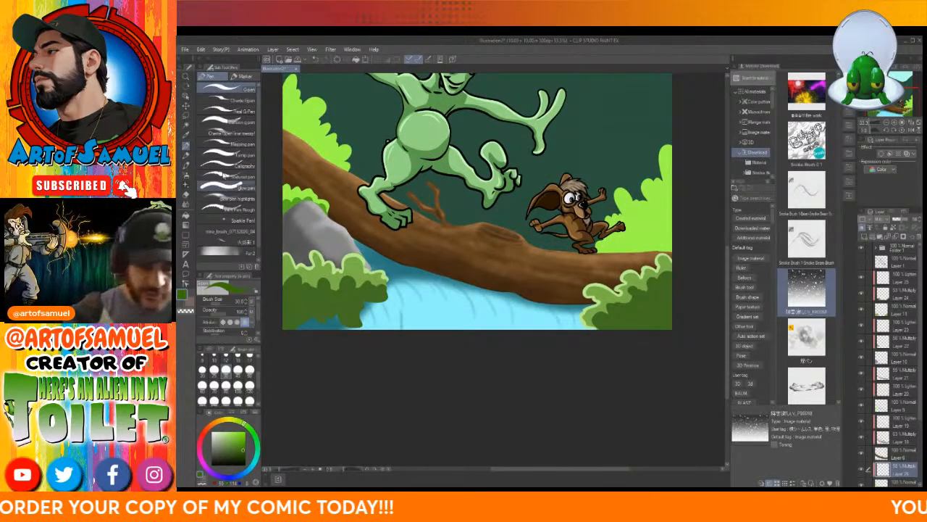
left_click(186, 135)
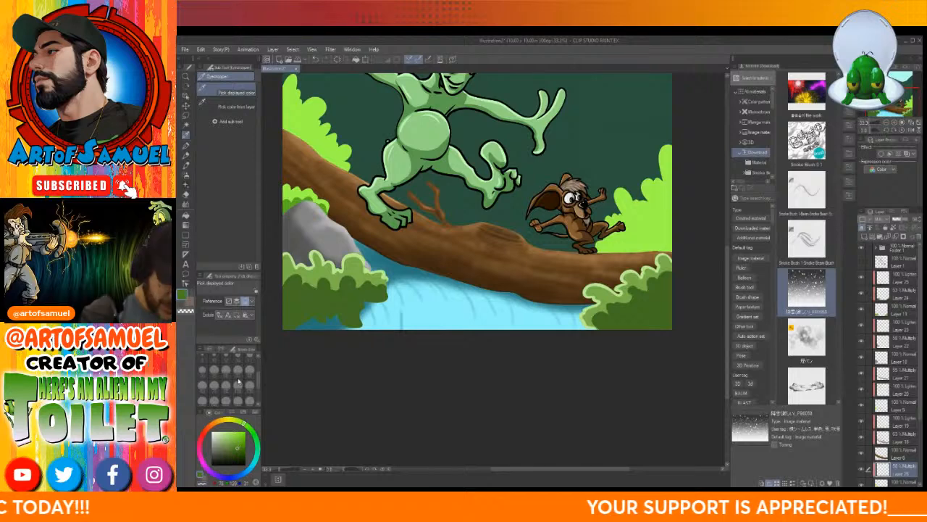
left_click(187, 147)
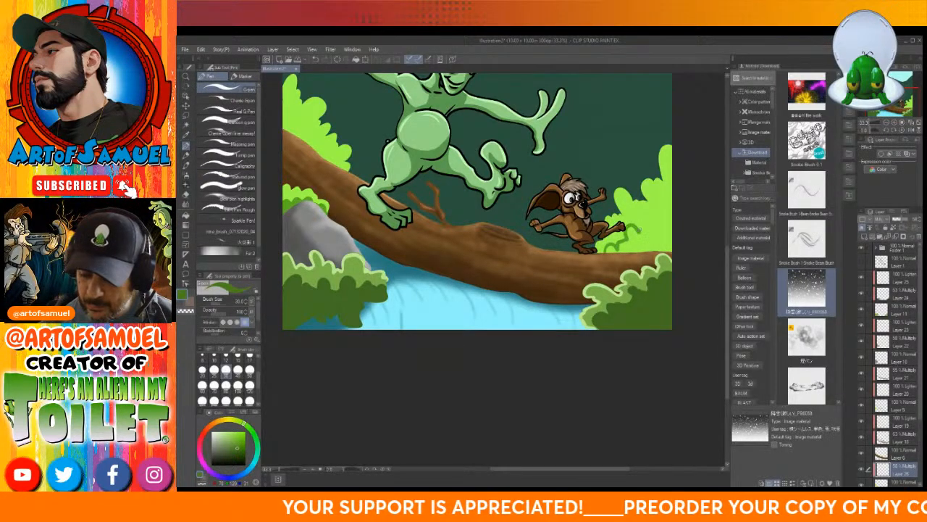
left_click_drag(633, 214, 654, 208)
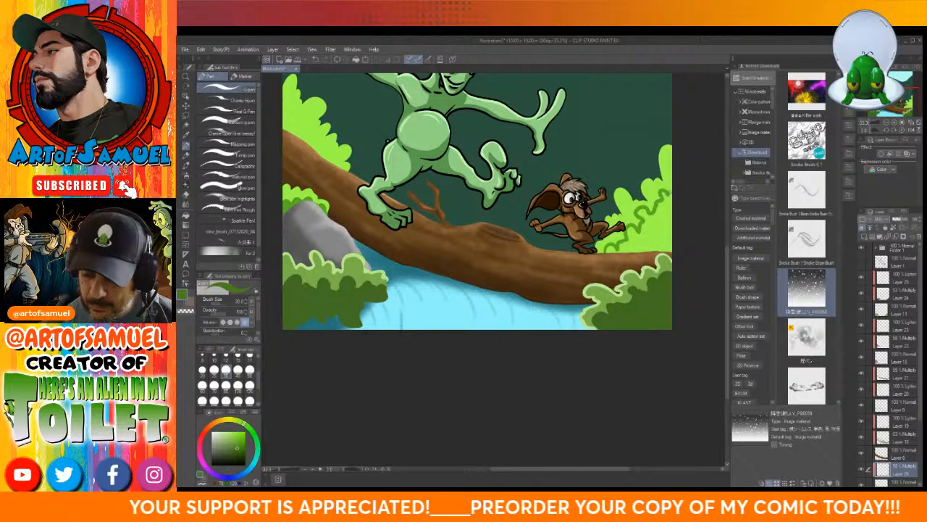
left_click(187, 214)
left_click(663, 223)
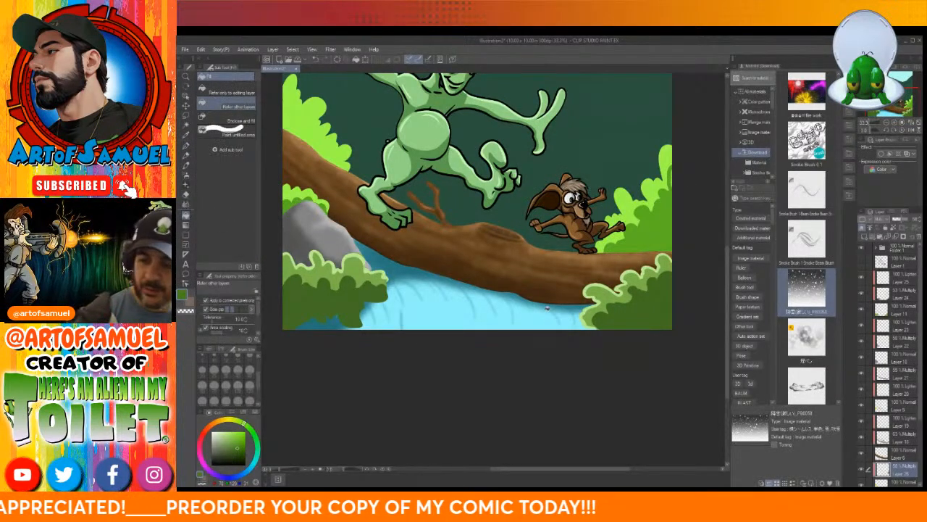
- Draw and fill matching leafy shadow shapes on the bright green bushes on the alien's side of the log
key("p")
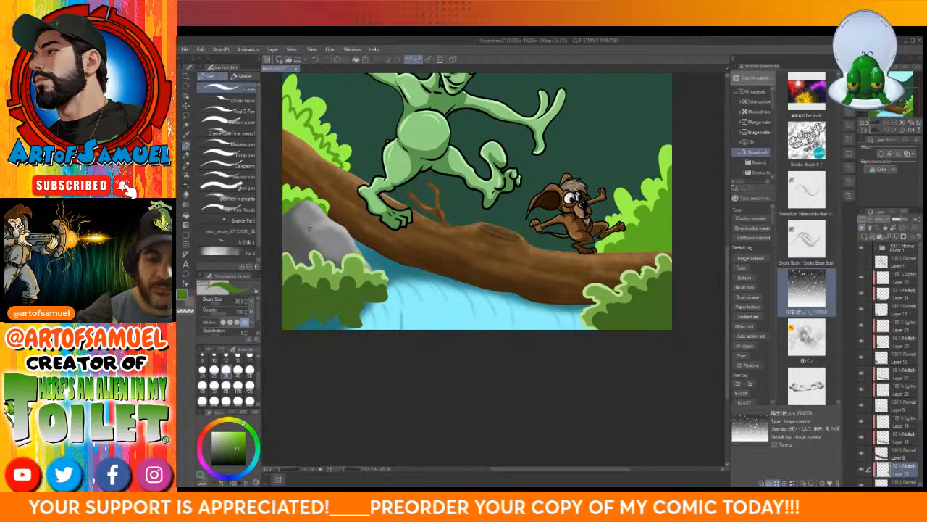
key("g")
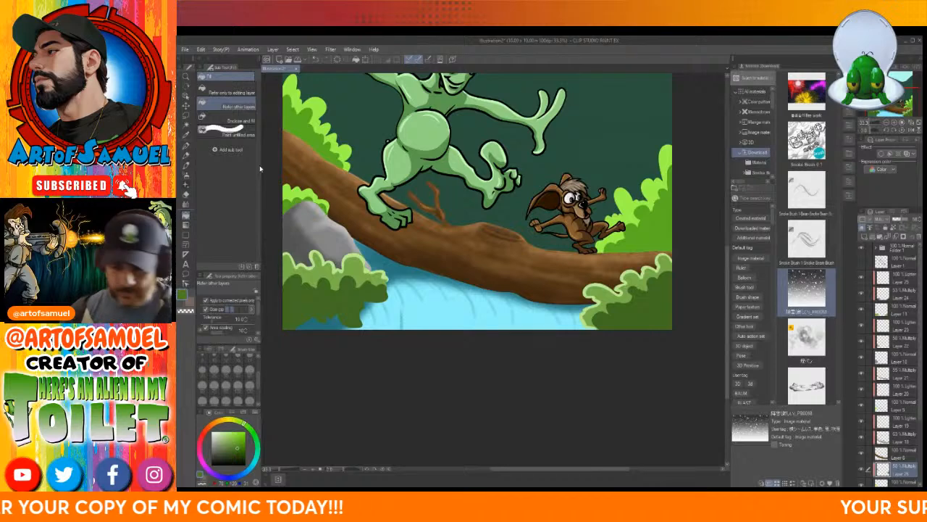
scroll(728, 279, "up", 5)
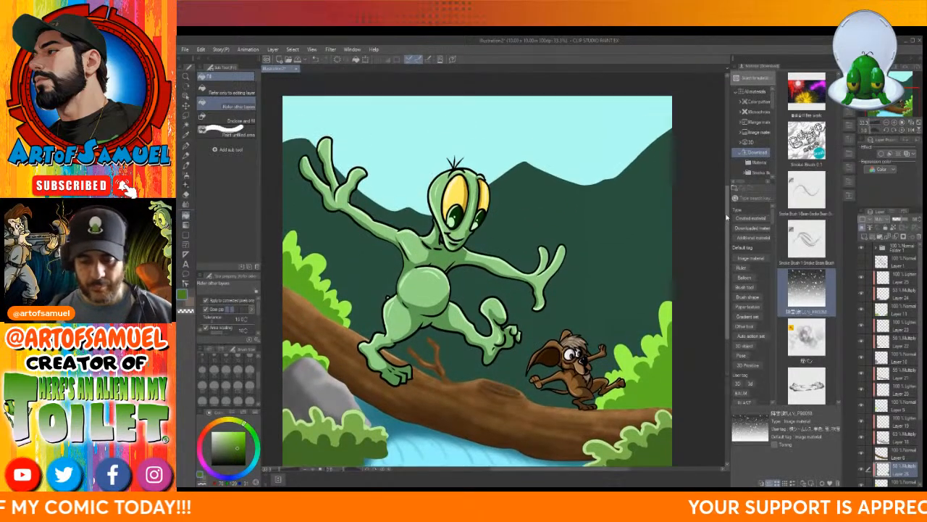
scroll(733, 248, "down", 1)
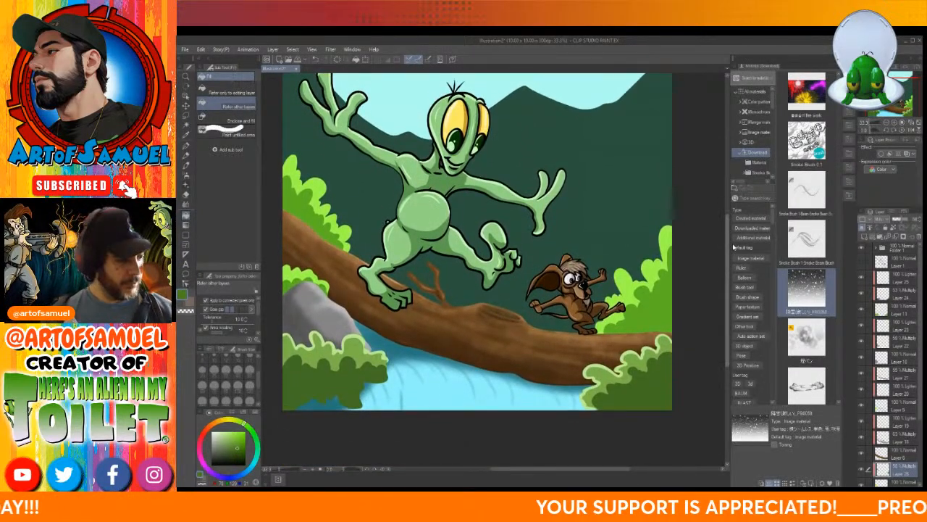
scroll(736, 248, "down", 3)
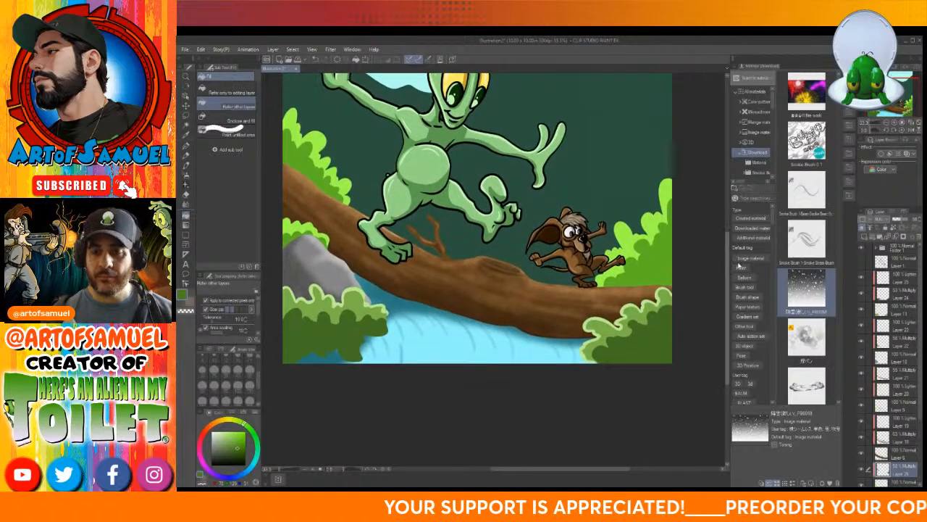
scroll(728, 267, "up", 1)
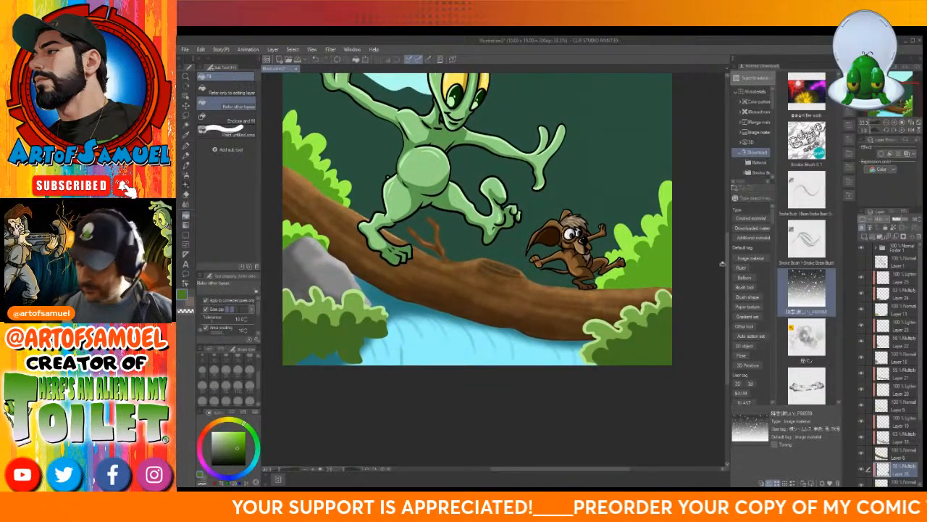
- Add a clipped layer above the water's Multiply shading layer and set its blending mode to Lighten
scroll(887, 348, "down", 5)
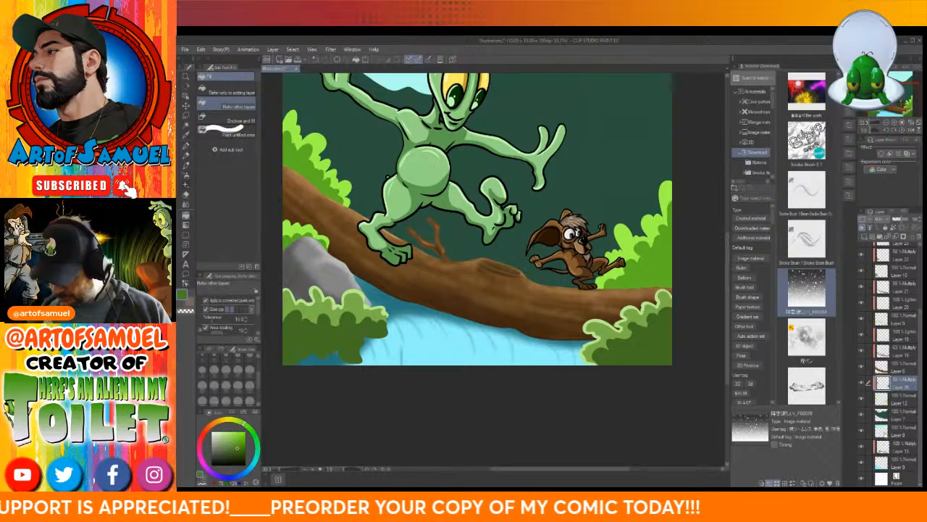
scroll(887, 348, "up", 4)
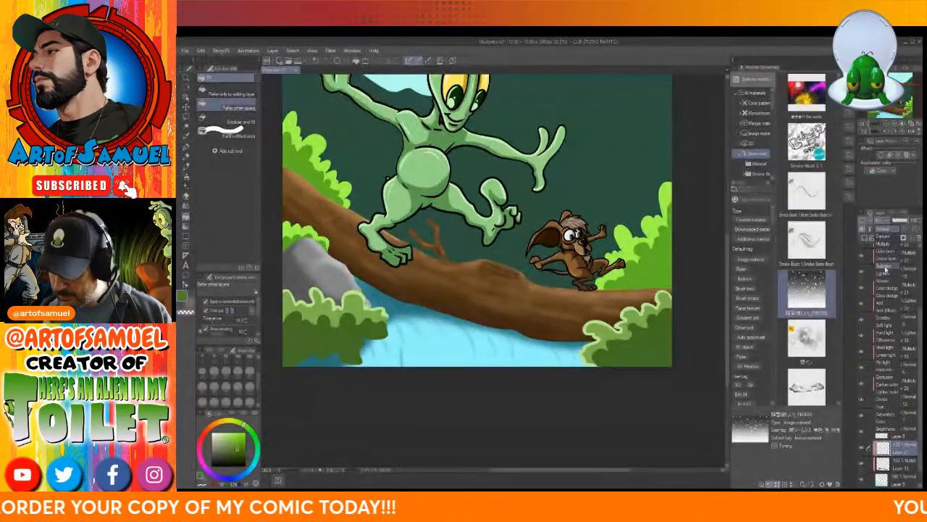
left_click(905, 225)
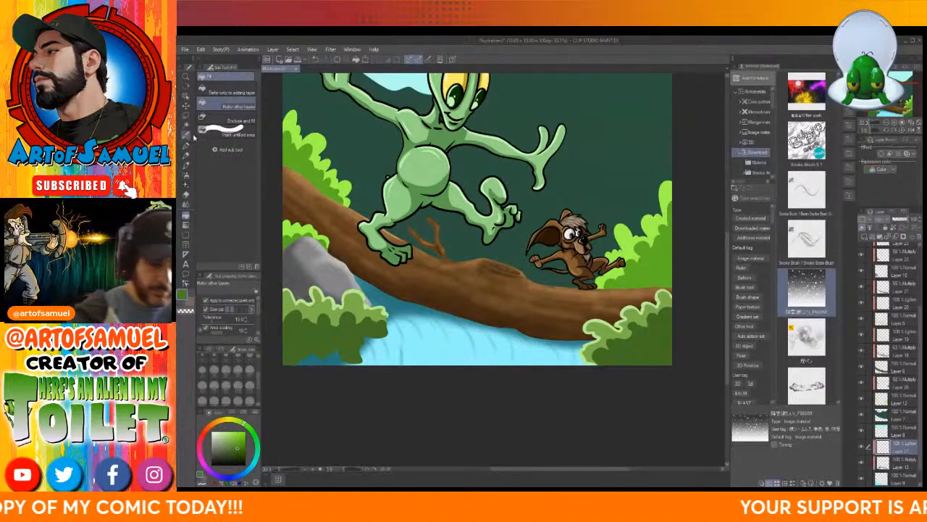
- Sample a pale blue from the water and paint highlights along the waterfall with the Noise airbrush
key("i")
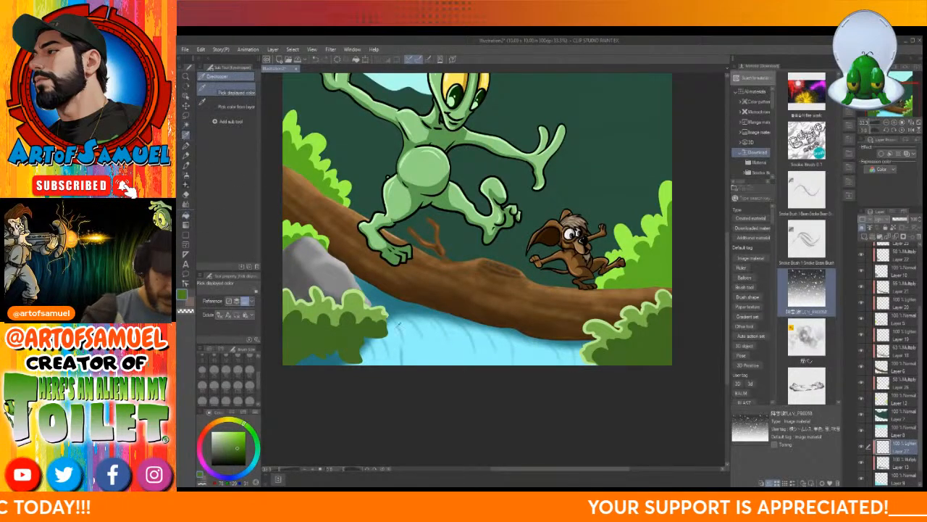
left_click(416, 337)
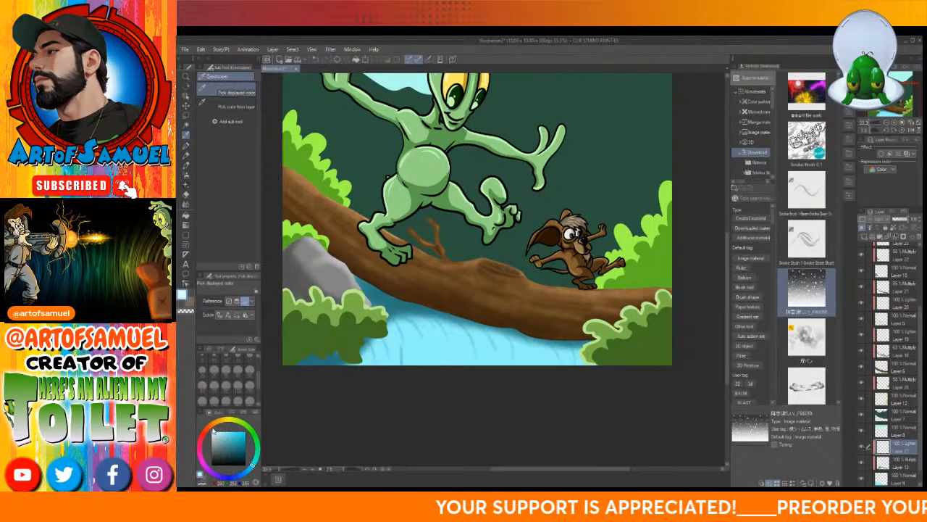
left_click(186, 176)
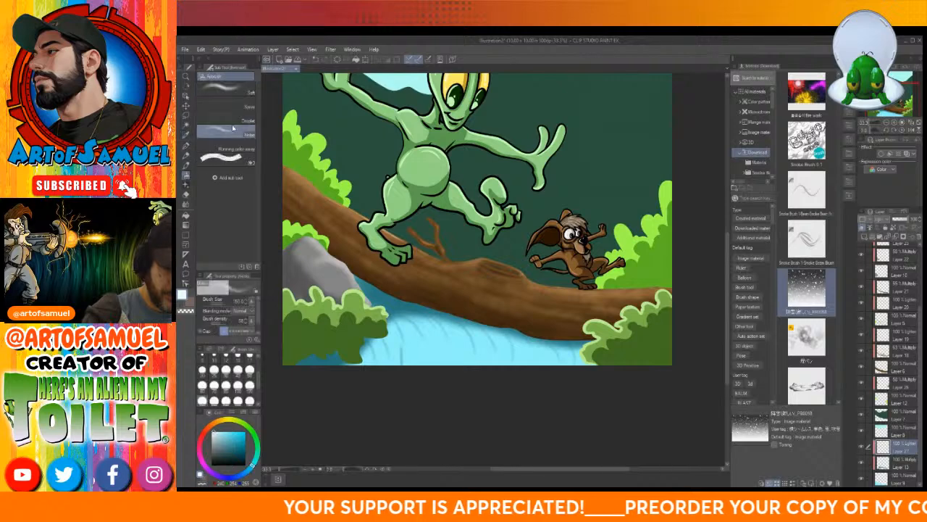
left_click(233, 117)
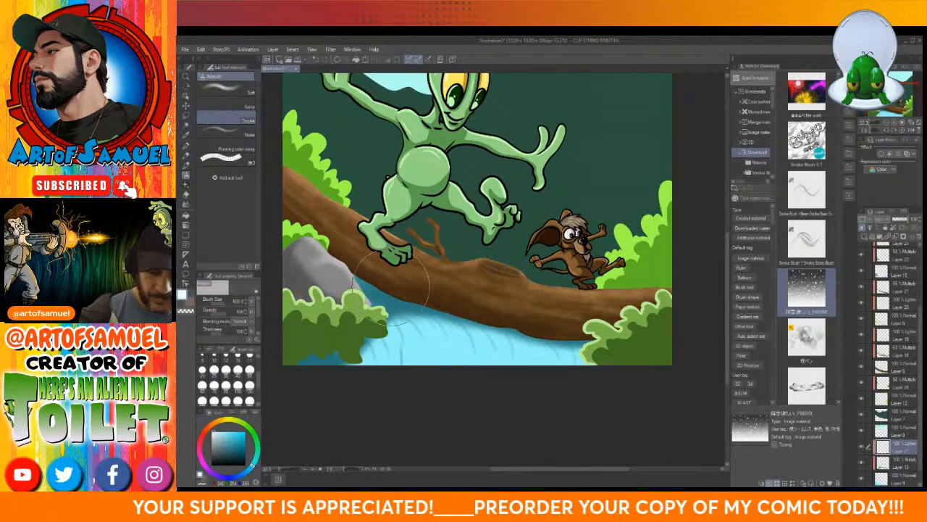
left_click(231, 132)
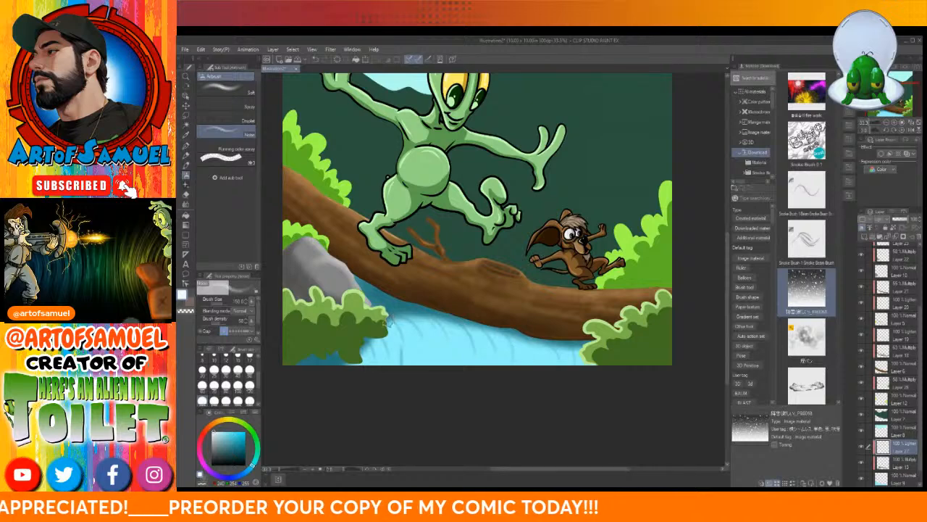
mouse_move(391, 324)
left_mouse_down()
mouse_move(405, 355)
mouse_move(431, 322)
mouse_move(444, 344)
left_mouse_up()
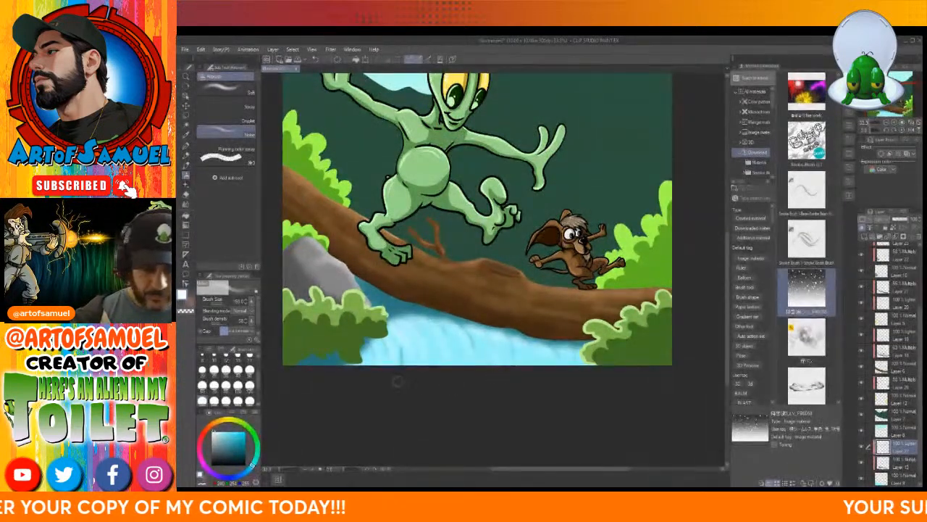
- Paint pale mist along the base of the waterfall with the Cloud decoration brush at size 300
left_click(186, 185)
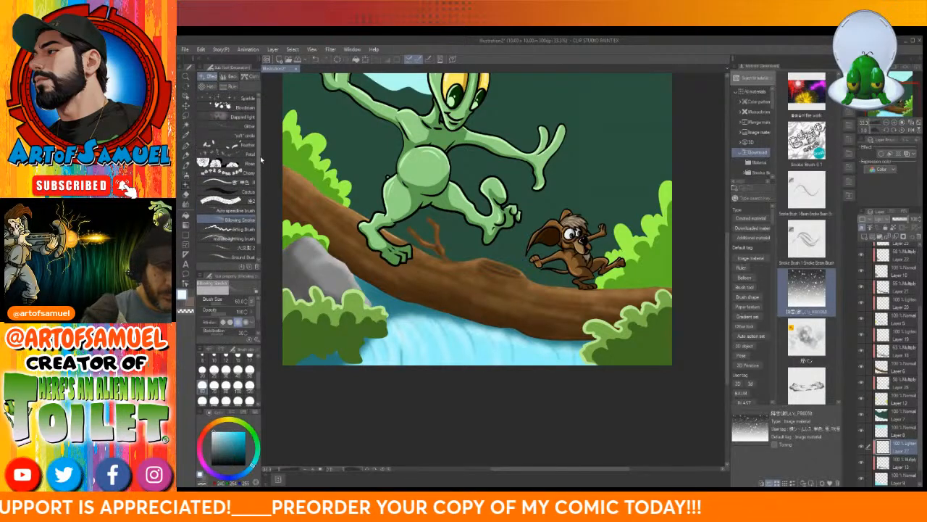
left_click(252, 87)
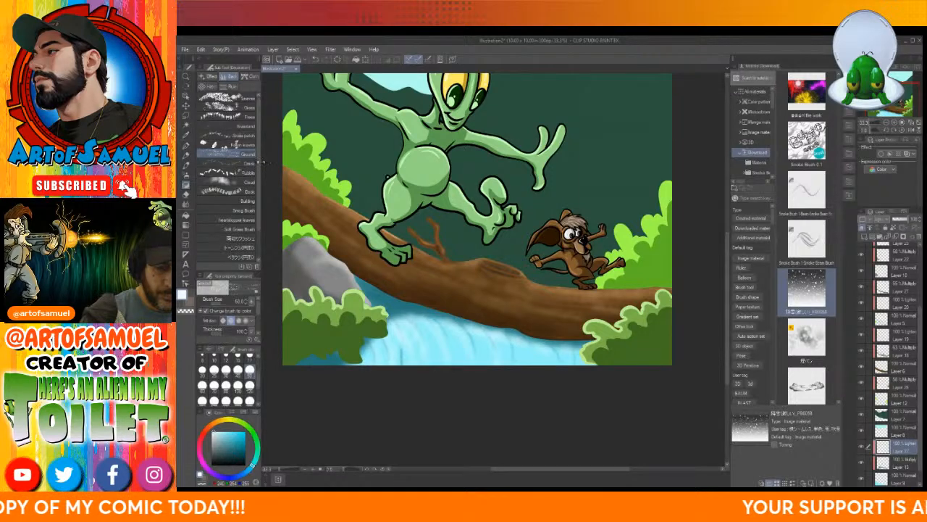
left_click(231, 182)
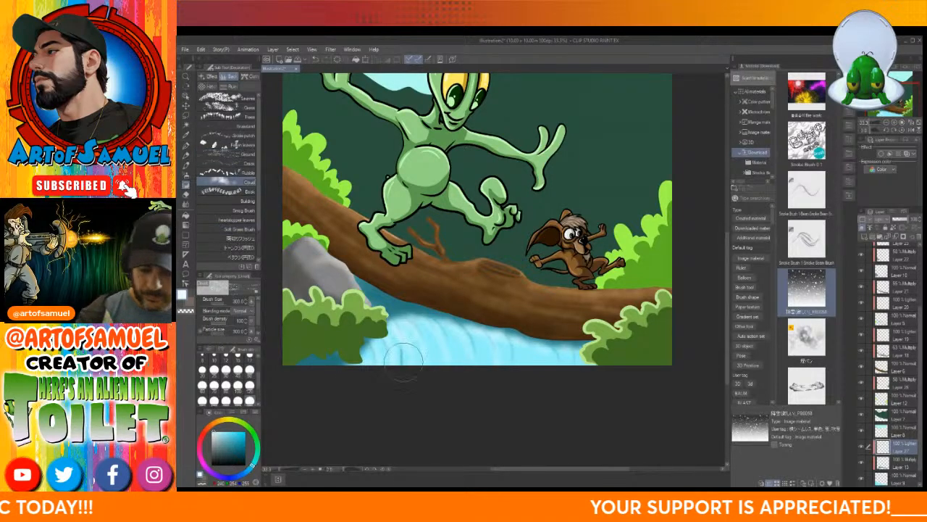
mouse_move(395, 340)
left_mouse_down()
mouse_move(386, 372)
mouse_move(361, 373)
mouse_move(354, 363)
mouse_move(386, 375)
mouse_move(395, 359)
mouse_move(403, 381)
mouse_move(418, 372)
mouse_move(464, 376)
mouse_move(452, 369)
mouse_move(479, 390)
mouse_move(509, 368)
mouse_move(478, 368)
mouse_move(522, 384)
mouse_move(560, 373)
mouse_move(606, 384)
left_mouse_up()
mouse_move(369, 389)
left_mouse_down()
mouse_move(339, 389)
mouse_move(337, 402)
mouse_move(334, 376)
mouse_move(284, 402)
left_mouse_up()
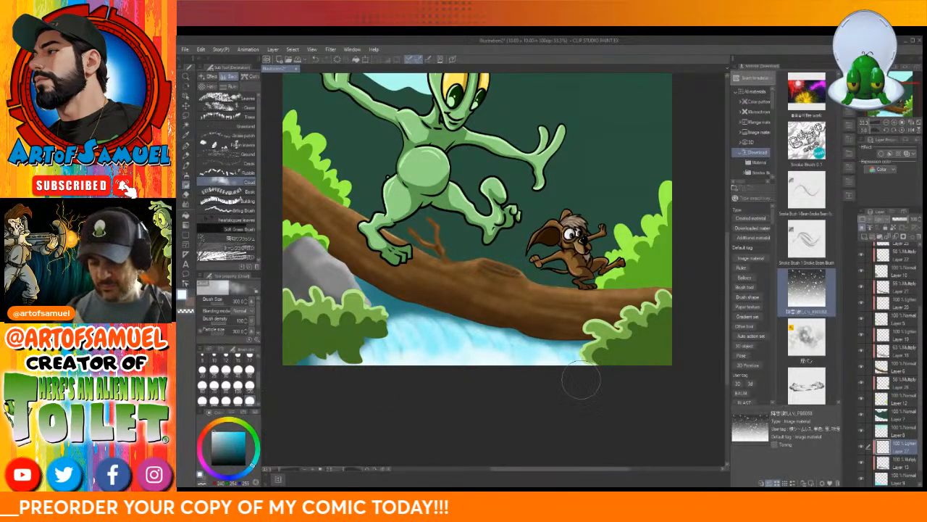
mouse_move(528, 384)
left_mouse_down()
mouse_move(555, 364)
mouse_move(528, 413)
mouse_move(584, 360)
mouse_move(575, 358)
left_mouse_up()
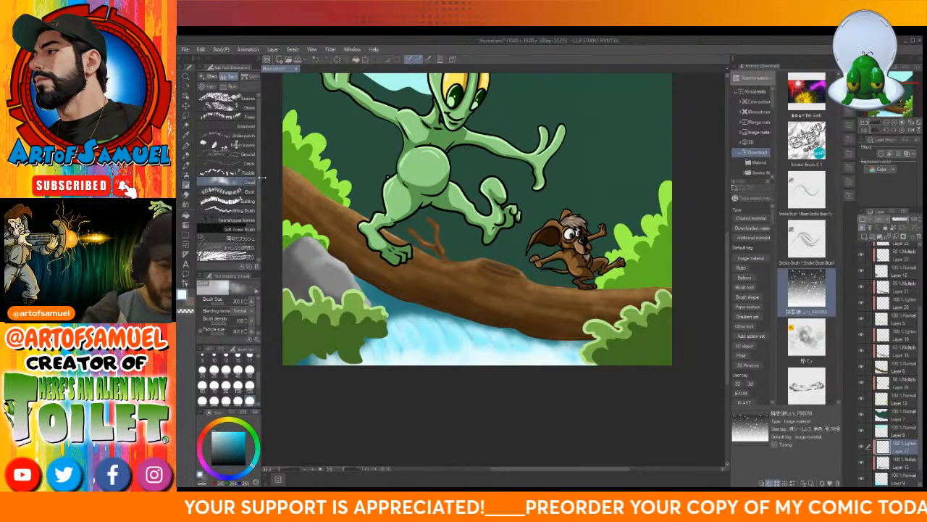
scroll(259, 210, "down", 3)
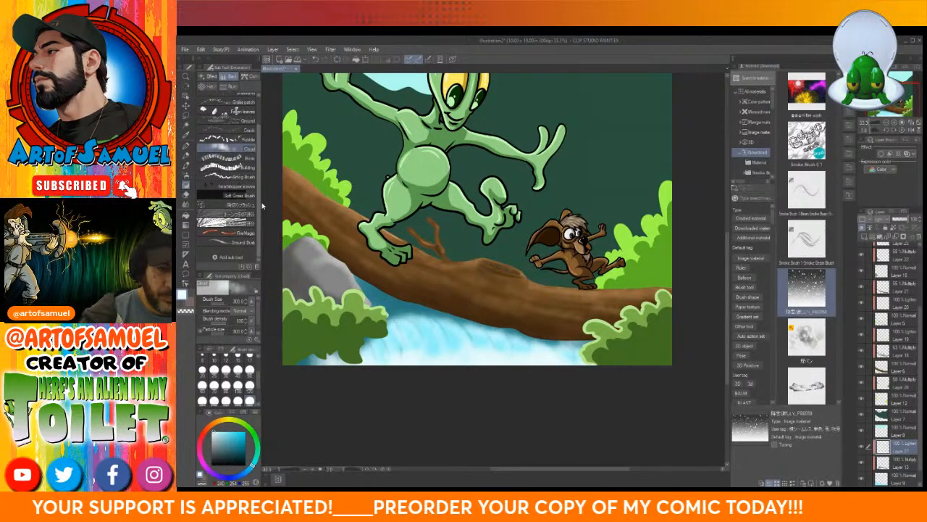
left_click_drag(261, 206, 260, 174)
left_click(209, 86)
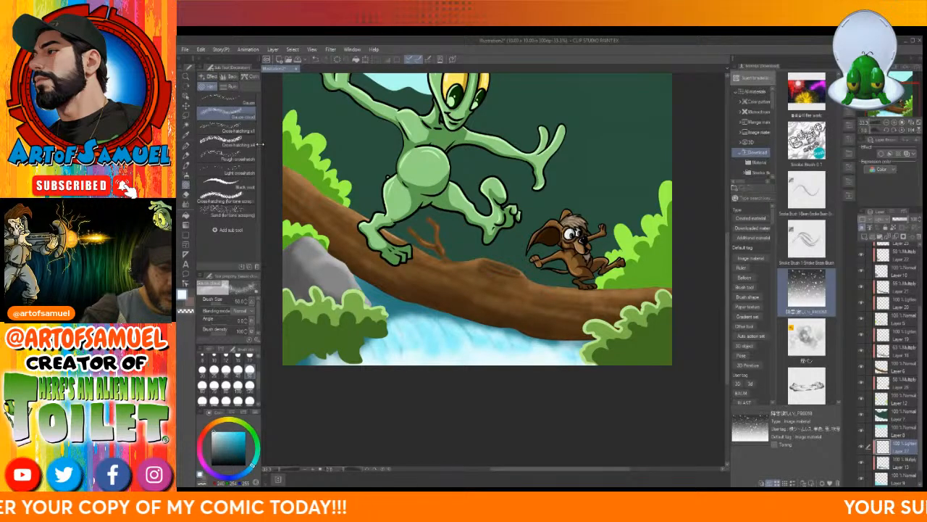
left_click(234, 87)
left_click(249, 78)
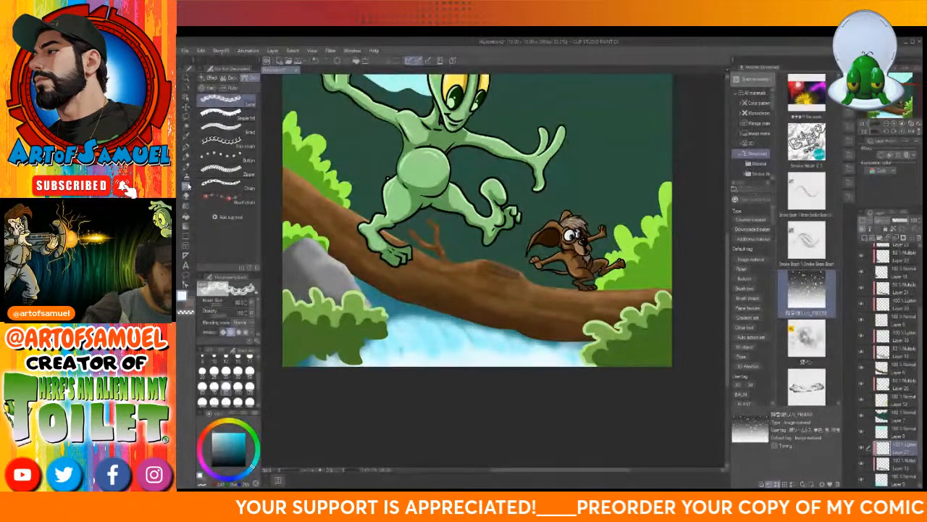
- Paint flowing water streaks over the waterfall with the Water Magic brush at size 200
left_click(187, 166)
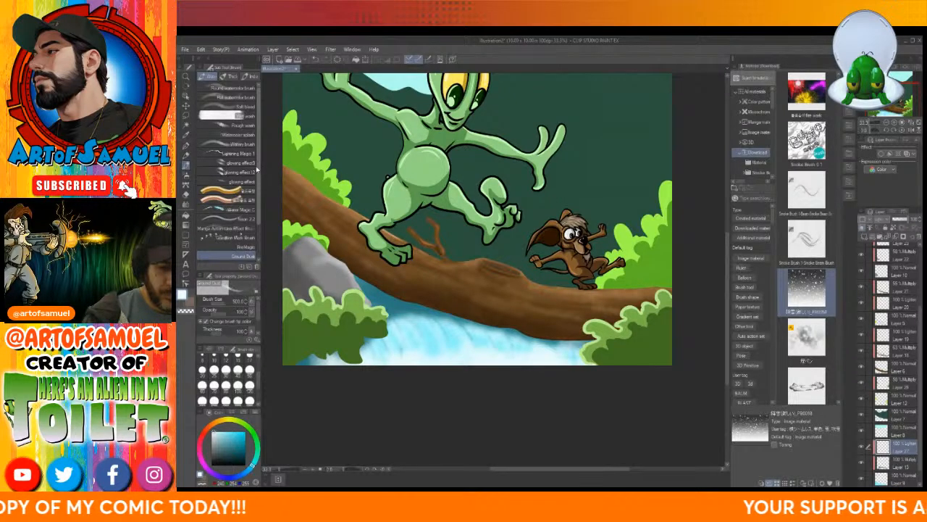
left_click(226, 209)
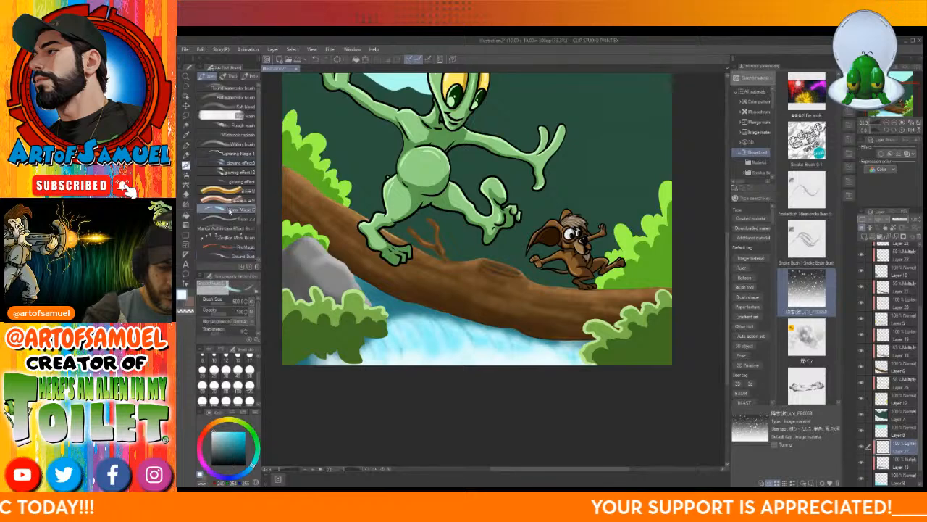
left_click_drag(413, 315, 453, 359)
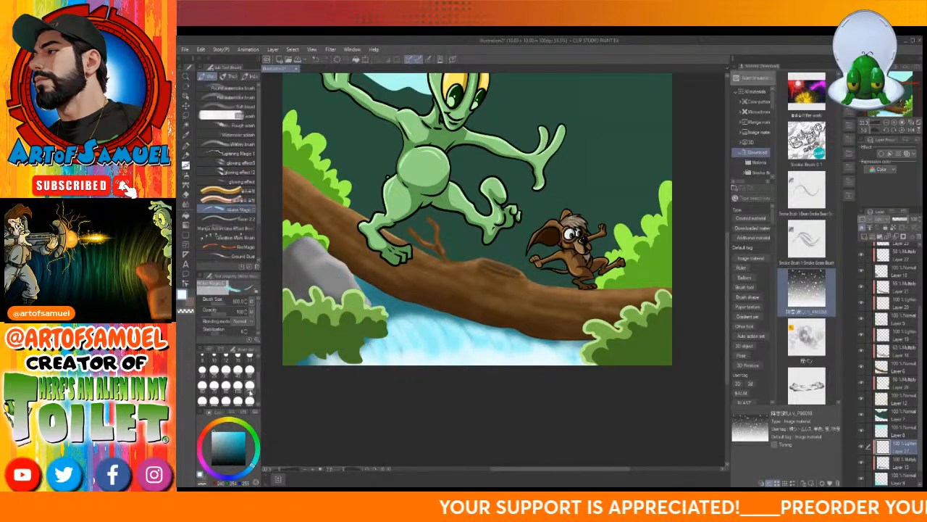
left_click(250, 389)
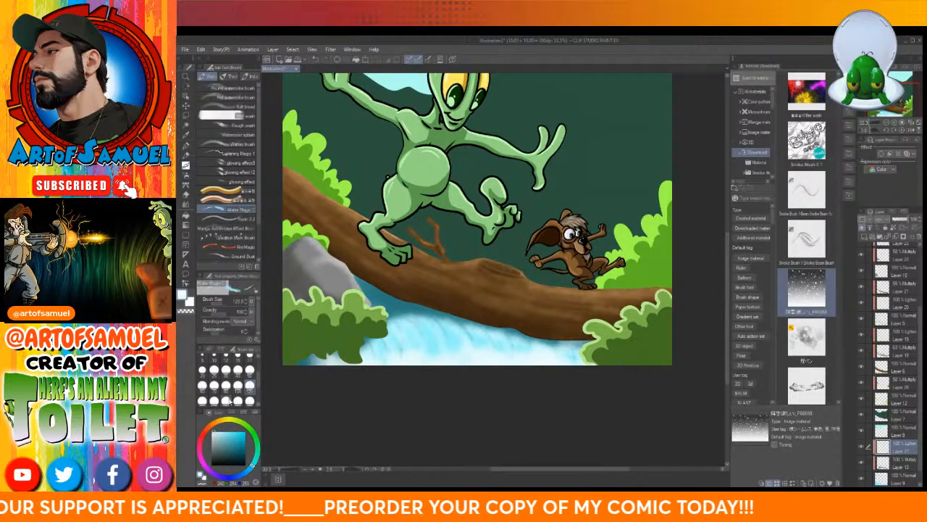
left_click(250, 386)
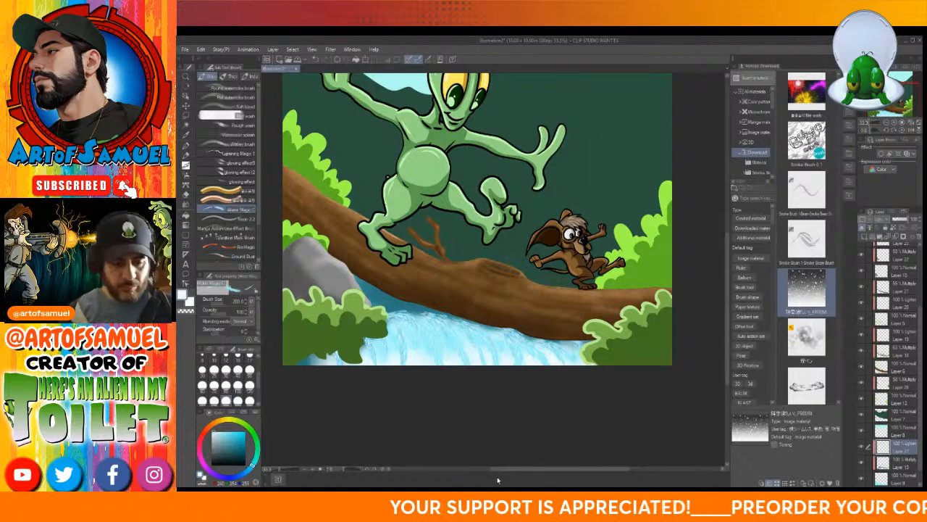
- Add a layer above the log's layers and spatter pale splashes along the log's lower edge with the Watercolor splash brush at size 120
scroll(246, 217, "down", 3)
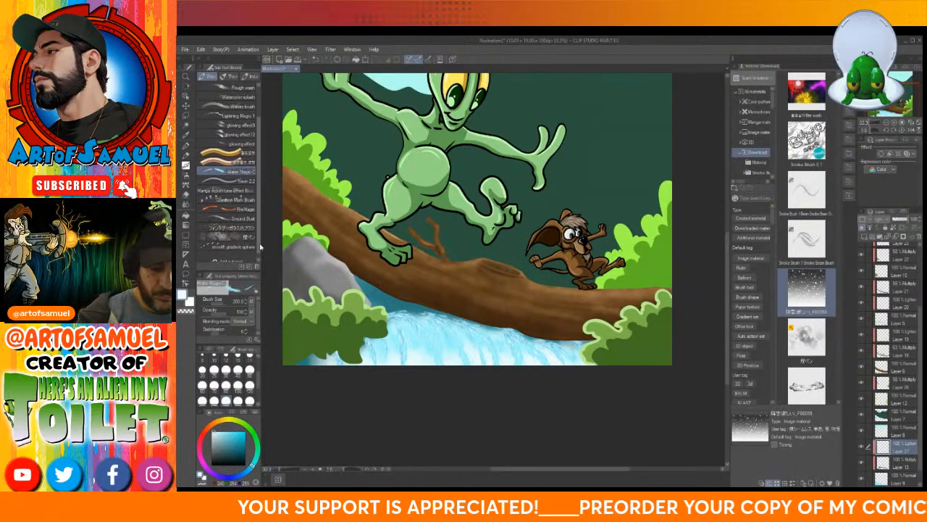
scroll(259, 247, "down", 1)
scroll(259, 239, "up", 3)
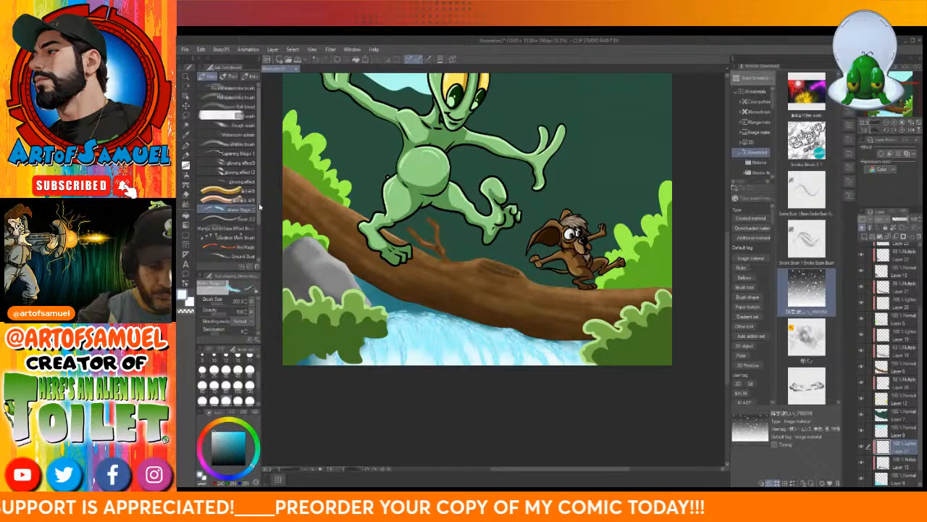
left_click(226, 135)
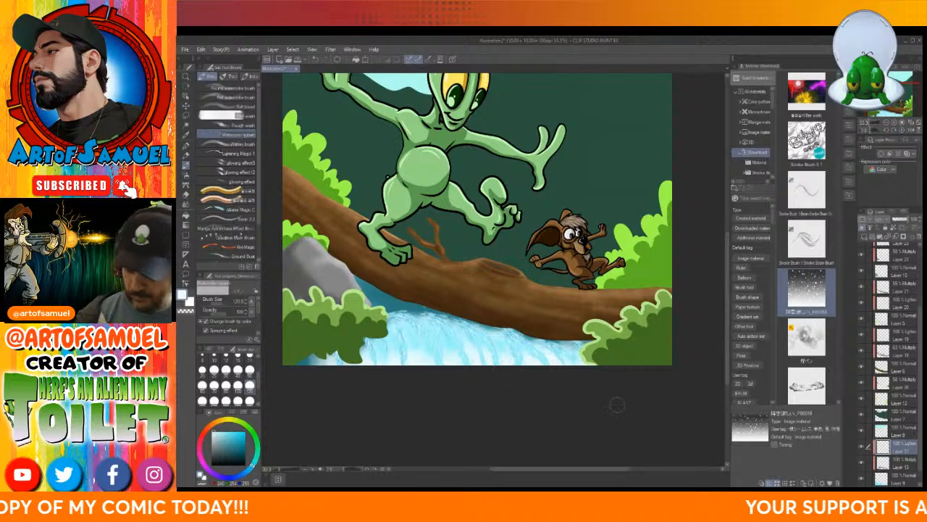
left_click(894, 334)
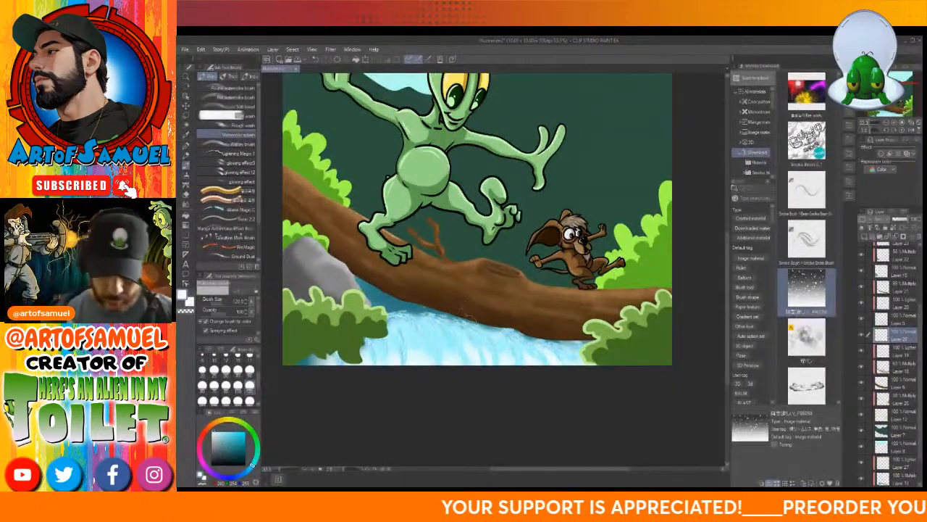
mouse_move(507, 348)
left_mouse_down()
mouse_move(534, 315)
mouse_move(529, 350)
mouse_move(522, 342)
mouse_move(551, 328)
mouse_move(561, 352)
mouse_move(552, 320)
mouse_move(544, 352)
mouse_move(551, 329)
mouse_move(573, 324)
mouse_move(550, 330)
mouse_move(532, 362)
mouse_move(534, 329)
mouse_move(523, 354)
mouse_move(402, 346)
mouse_move(399, 364)
mouse_move(452, 307)
mouse_move(452, 334)
mouse_move(442, 322)
mouse_move(438, 345)
mouse_move(427, 323)
mouse_move(392, 326)
mouse_move(372, 355)
left_mouse_up()
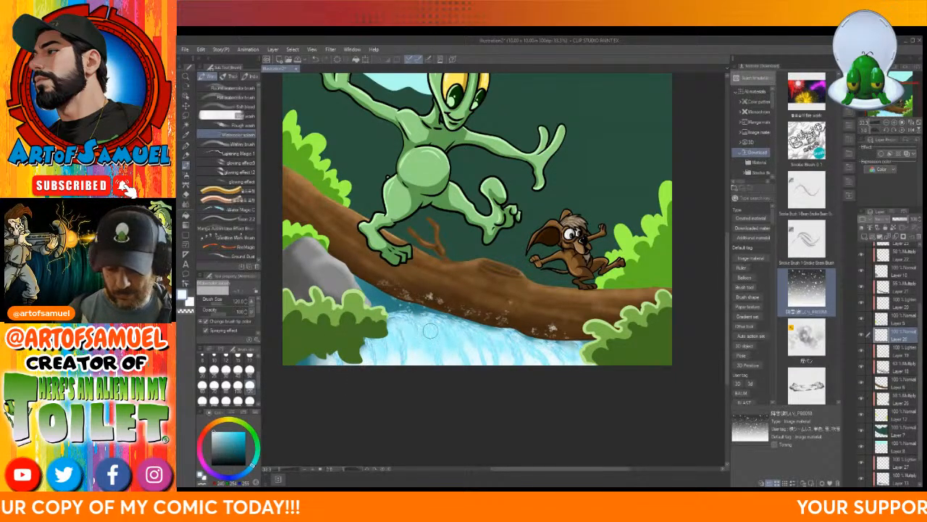
left_click_drag(431, 330, 432, 316)
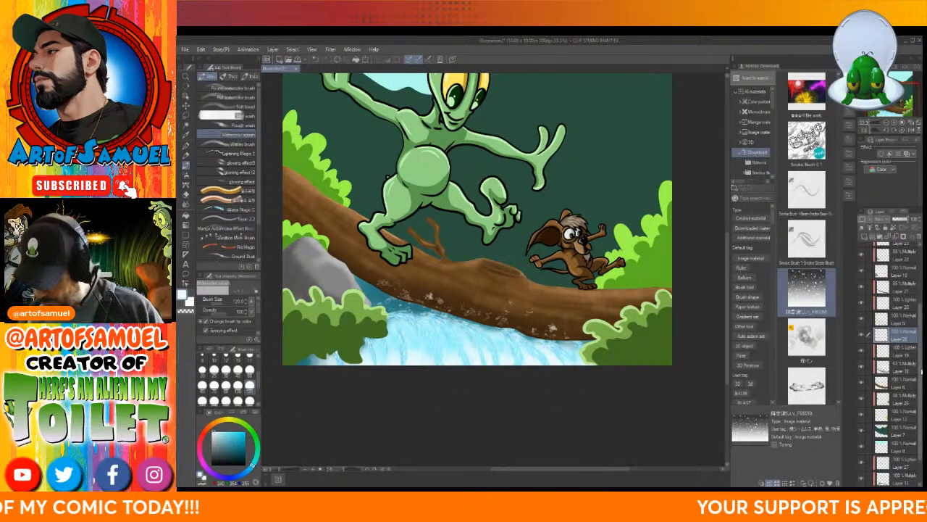
- Add a layer above the character and foliage layers and spatter pale splashes over the dark bushes beside the waterfall
scroll(891, 363, "up", 5)
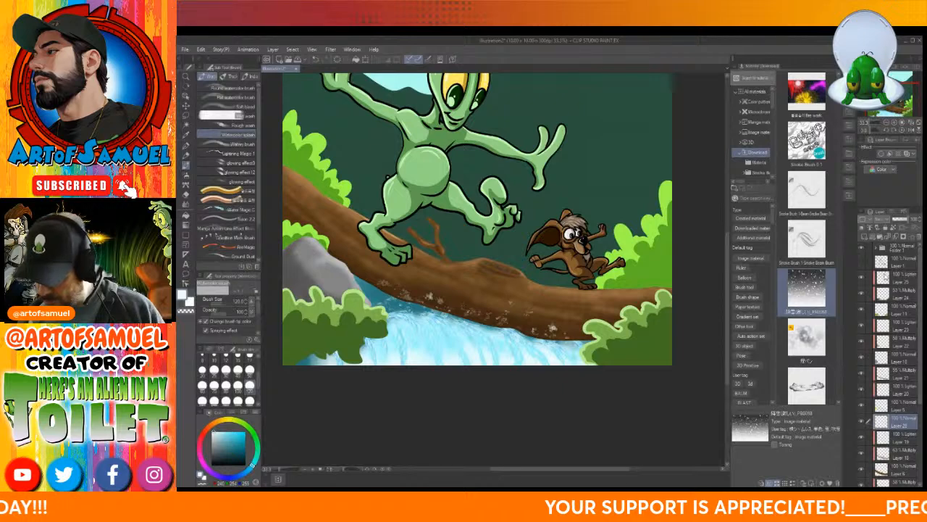
left_click_drag(888, 419, 888, 275)
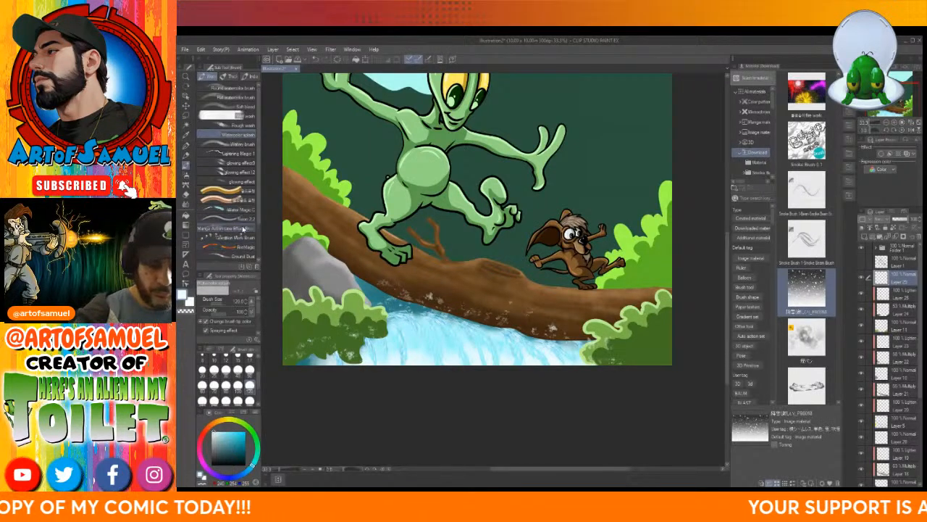
- Paint light blue spray over the log's lower edge and the bushes beside the waterfall with the bubble brush at size 120
left_click_drag(258, 192, 260, 239)
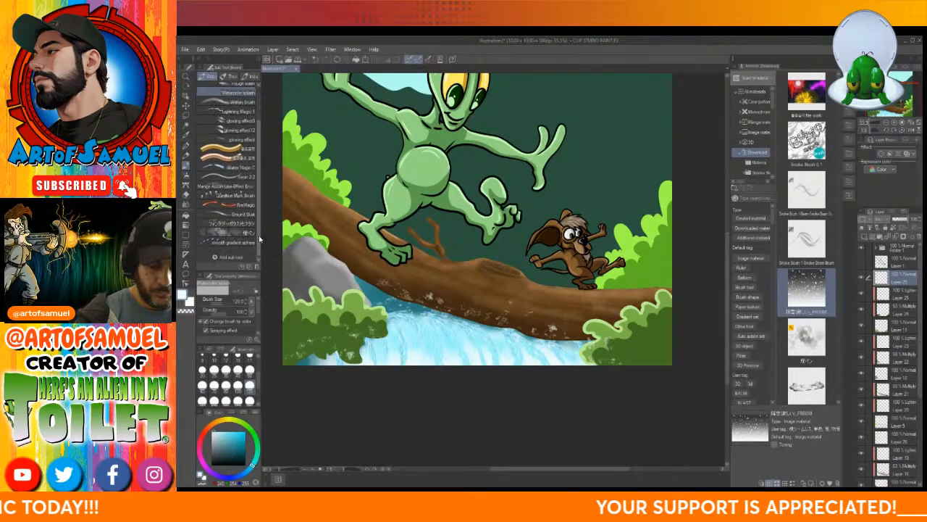
left_click(229, 76)
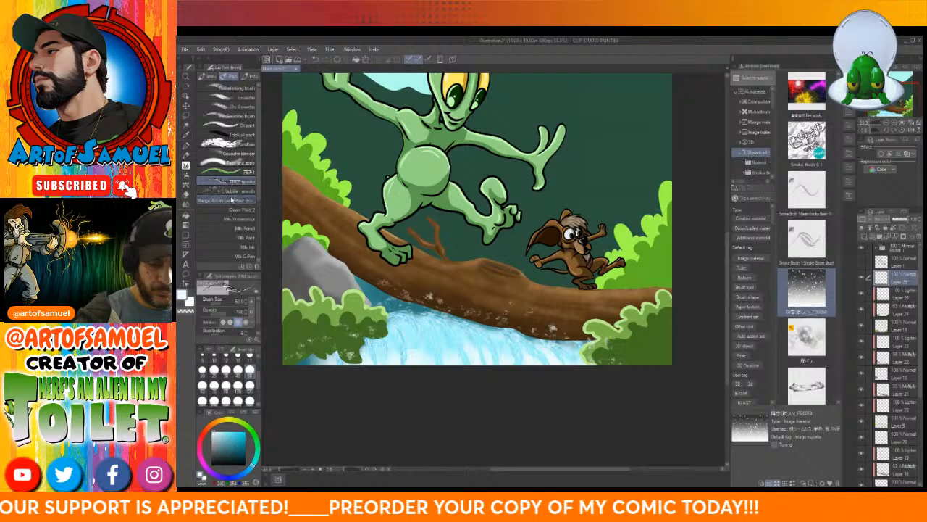
left_click(228, 191)
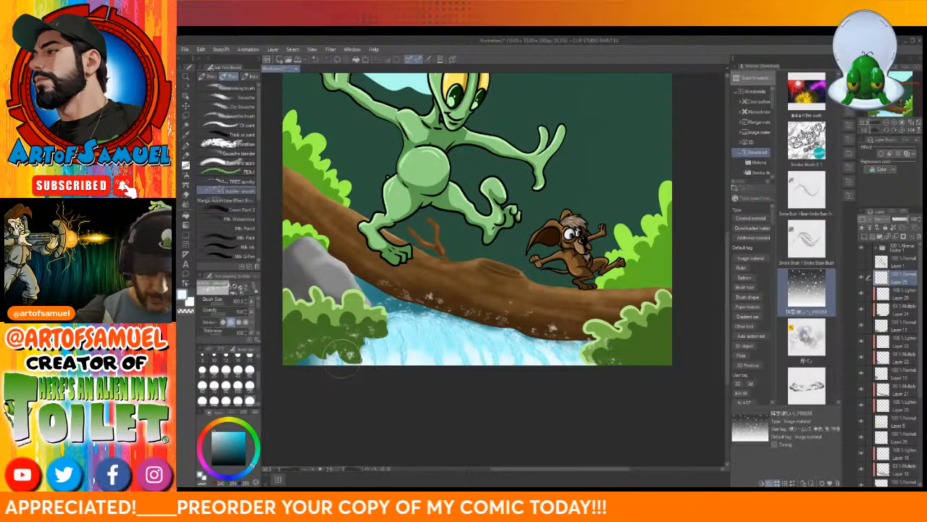
left_click(250, 392)
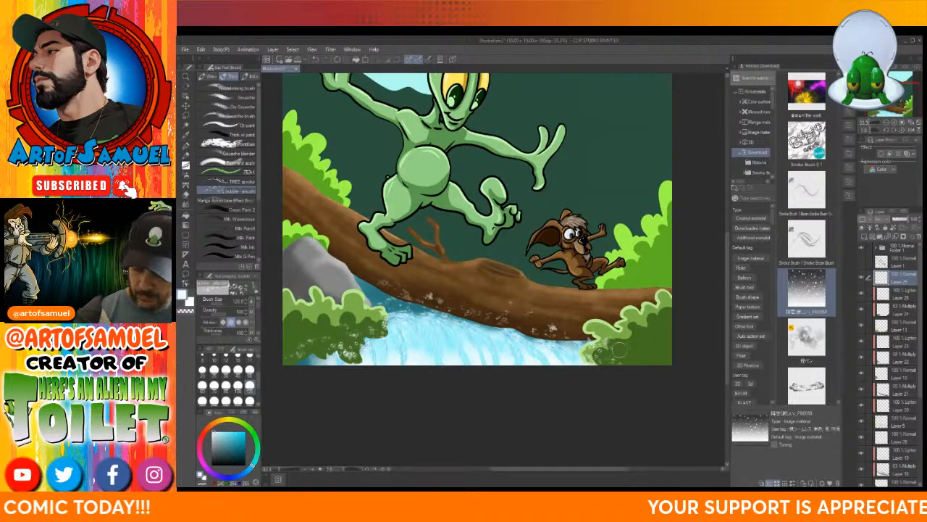
left_click(227, 432)
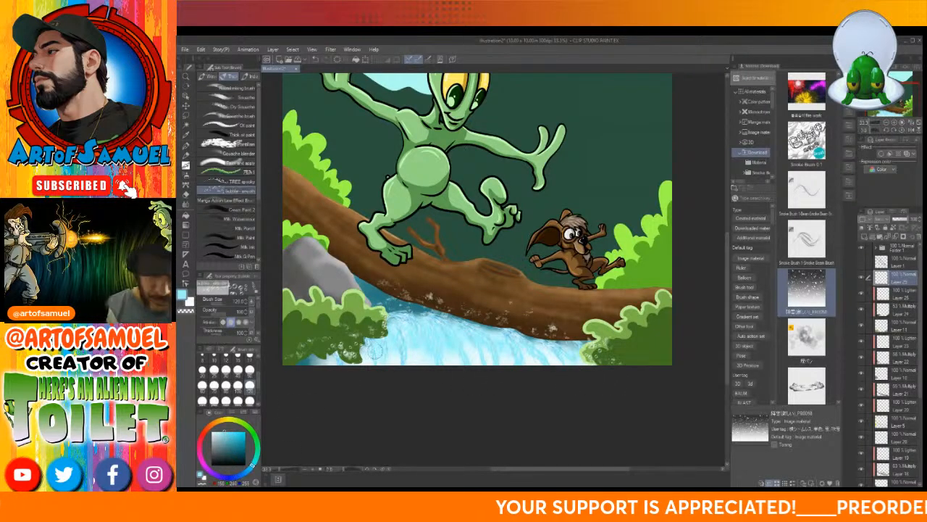
mouse_move(619, 325)
left_mouse_down()
mouse_move(601, 321)
mouse_move(569, 355)
mouse_move(542, 357)
mouse_move(522, 297)
mouse_move(525, 337)
mouse_move(500, 329)
mouse_move(516, 326)
mouse_move(529, 364)
left_mouse_up()
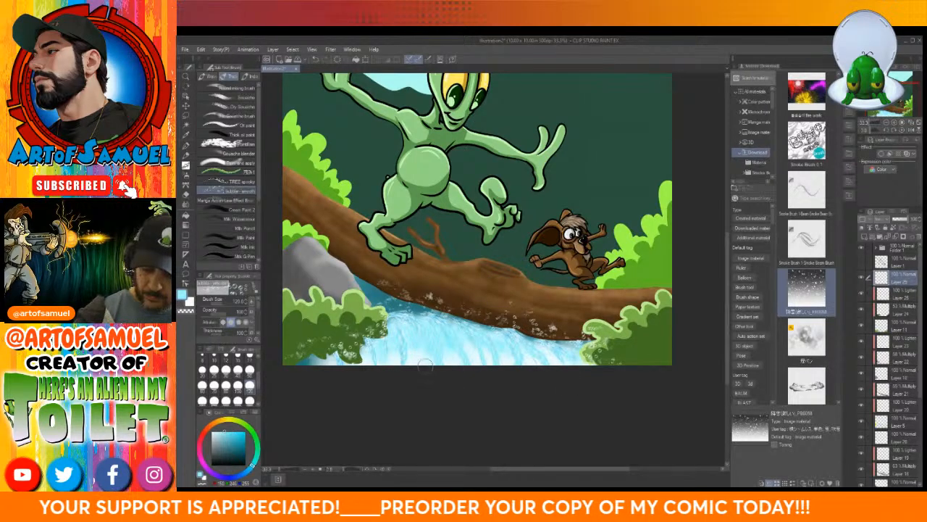
mouse_move(426, 366)
left_mouse_down()
mouse_move(421, 338)
mouse_move(547, 361)
left_mouse_up()
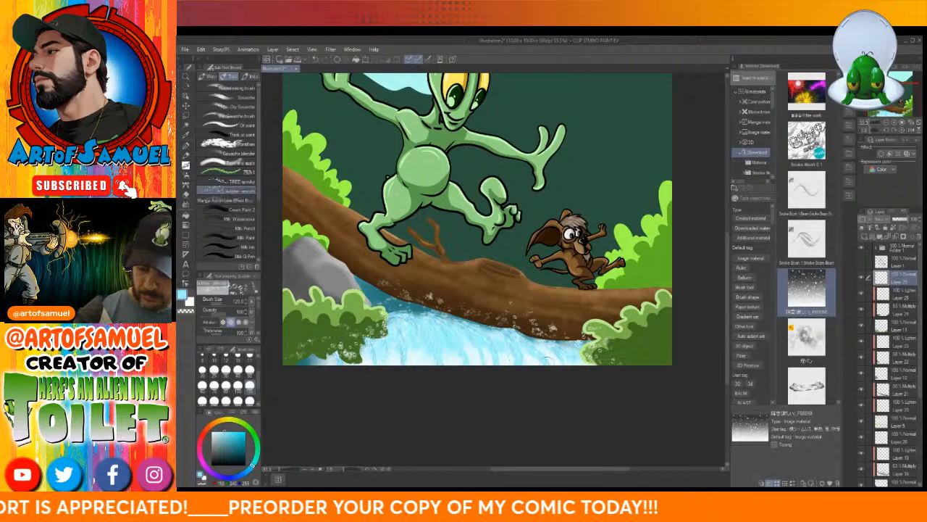
mouse_move(468, 318)
left_mouse_down()
mouse_move(442, 272)
mouse_move(479, 277)
mouse_move(480, 303)
left_mouse_up()
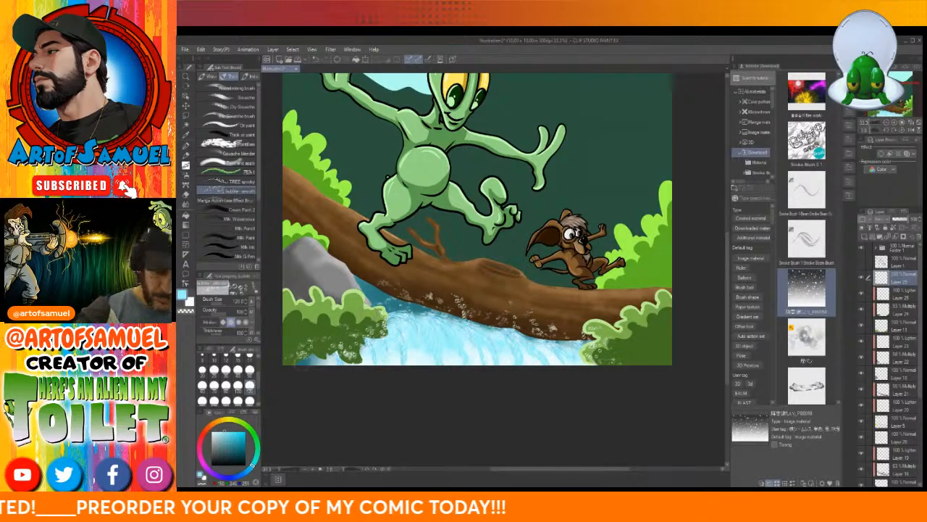
mouse_move(540, 386)
left_mouse_down()
mouse_move(609, 359)
mouse_move(637, 362)
mouse_move(685, 333)
left_mouse_up()
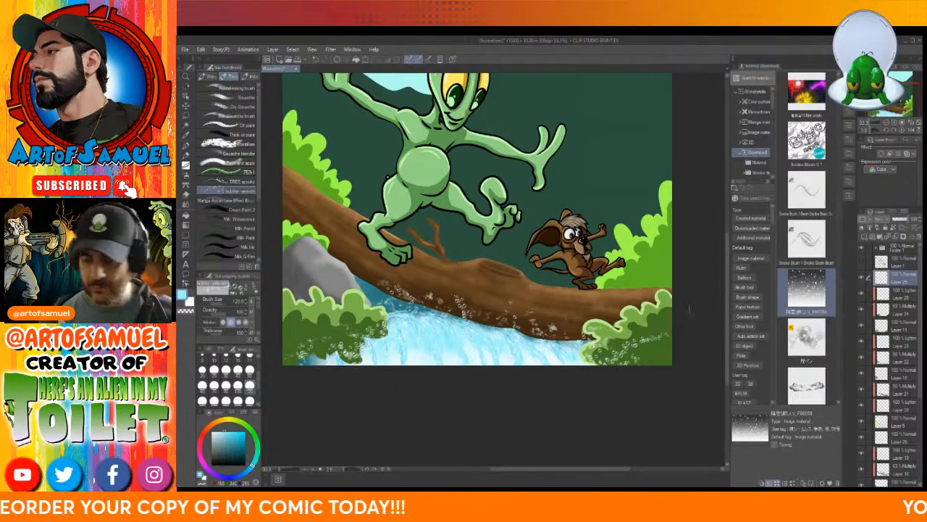
- Add a clipped layer above the dark green mountain layer and set its blending mode to Multiply
left_click_drag(727, 270, 733, 237)
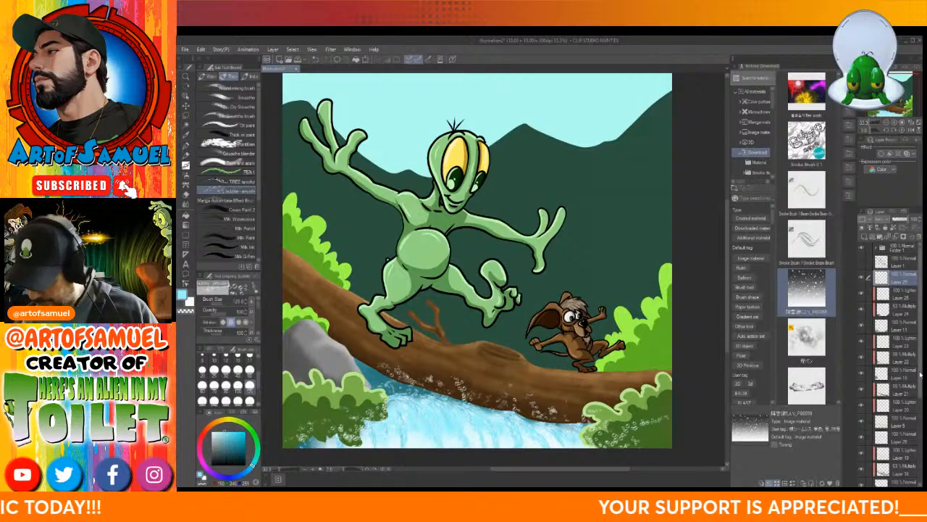
scroll(920, 374, "down", 5)
left_click(879, 394)
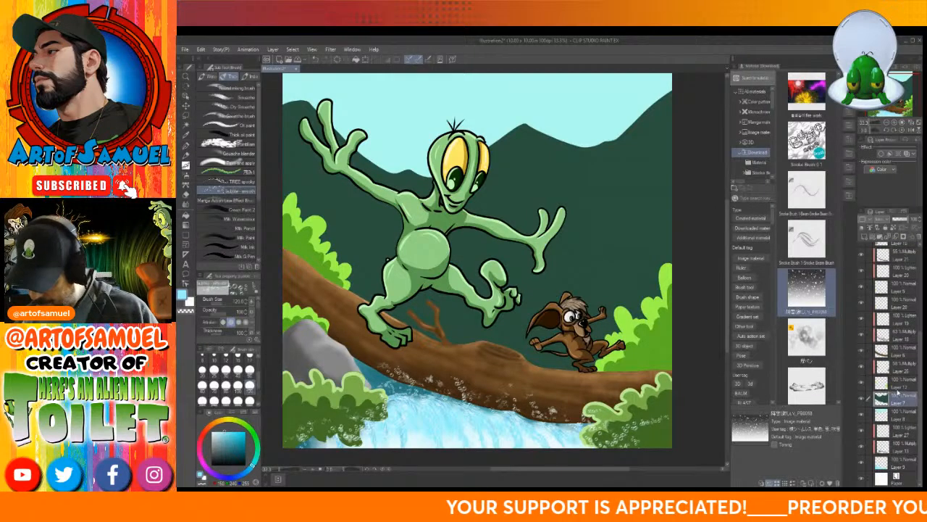
left_click(896, 219)
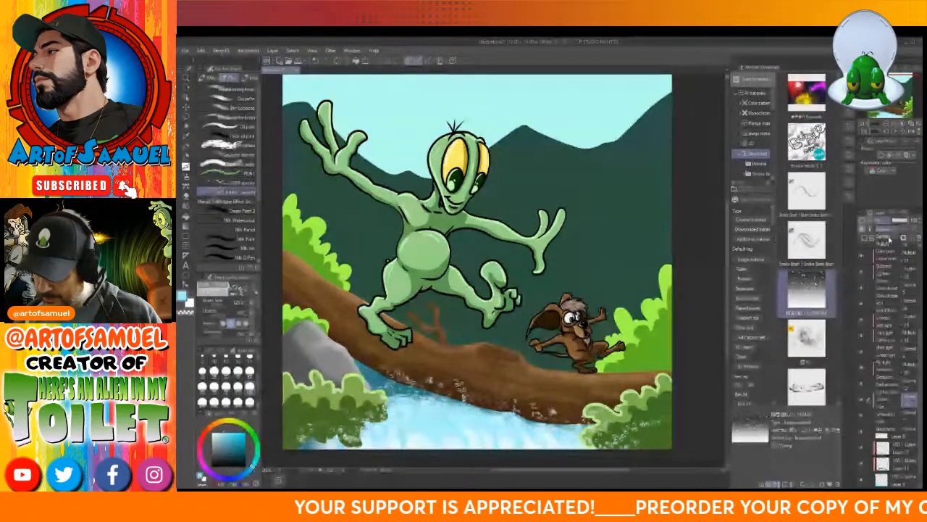
left_click(888, 244)
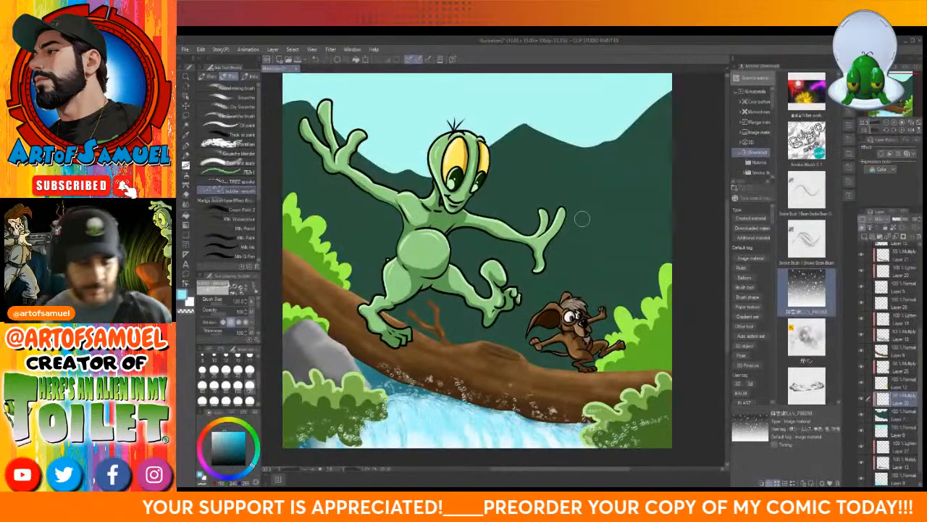
- Sample the mountains' dark green and shade their slopes with the Gouache brush at size 300, softening the strokes with the Gouache blender
left_click(185, 135)
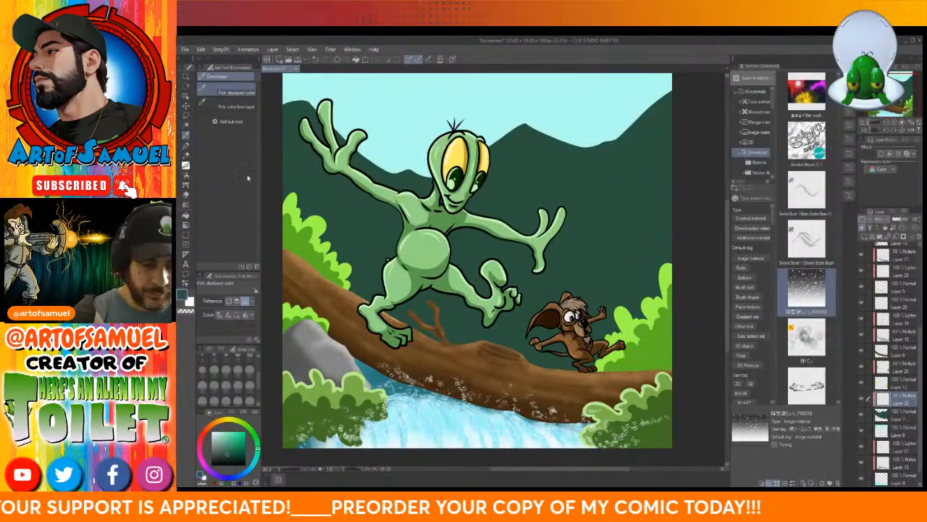
left_click(185, 166)
left_click(227, 98)
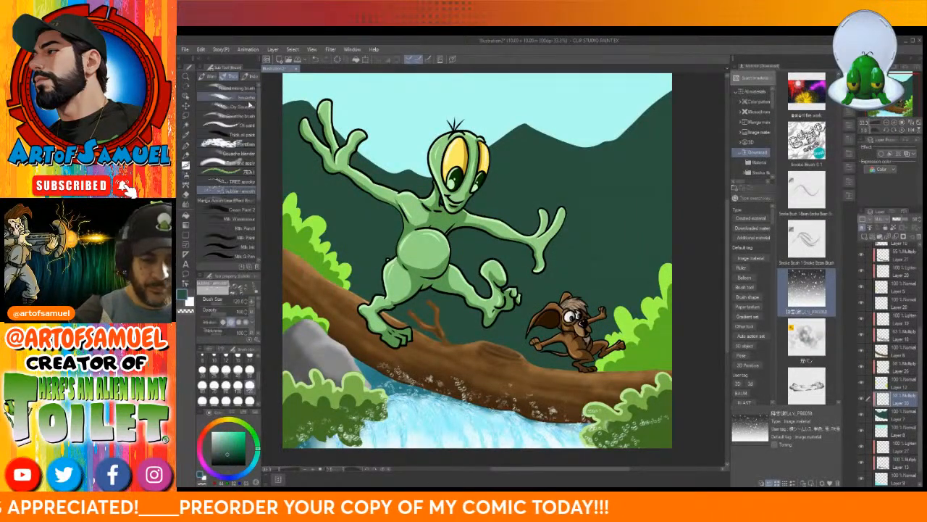
left_click(228, 98)
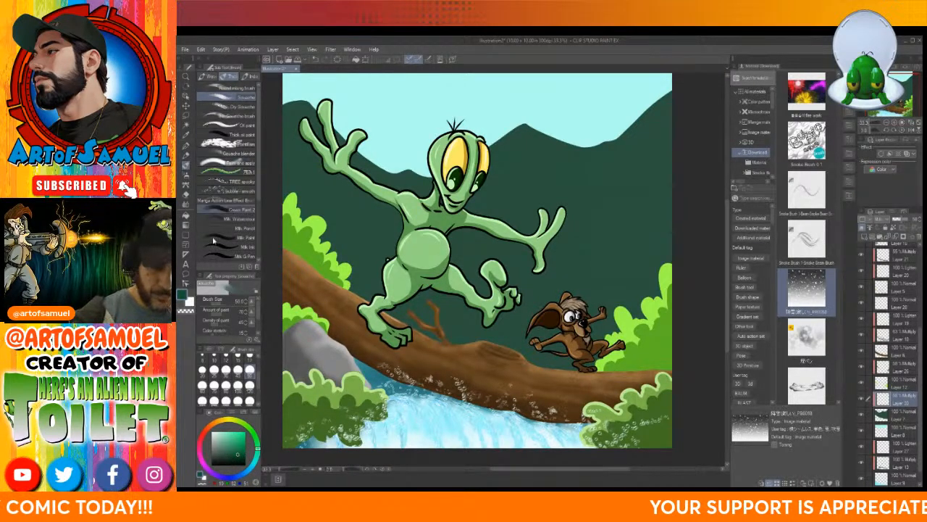
left_click(250, 399)
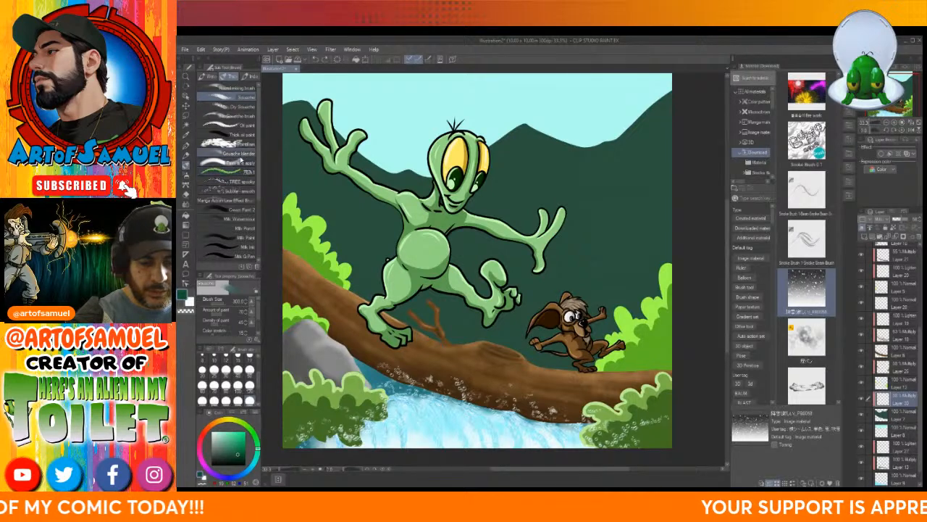
left_click(240, 154)
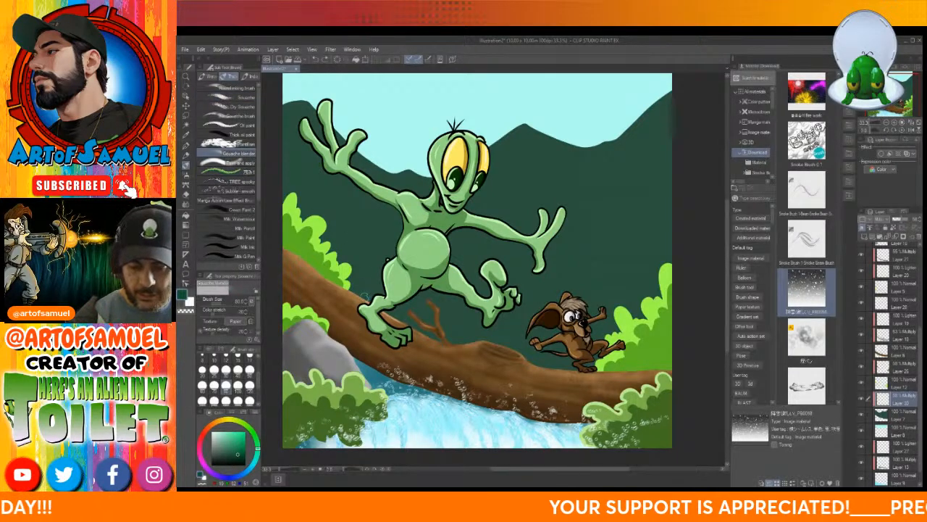
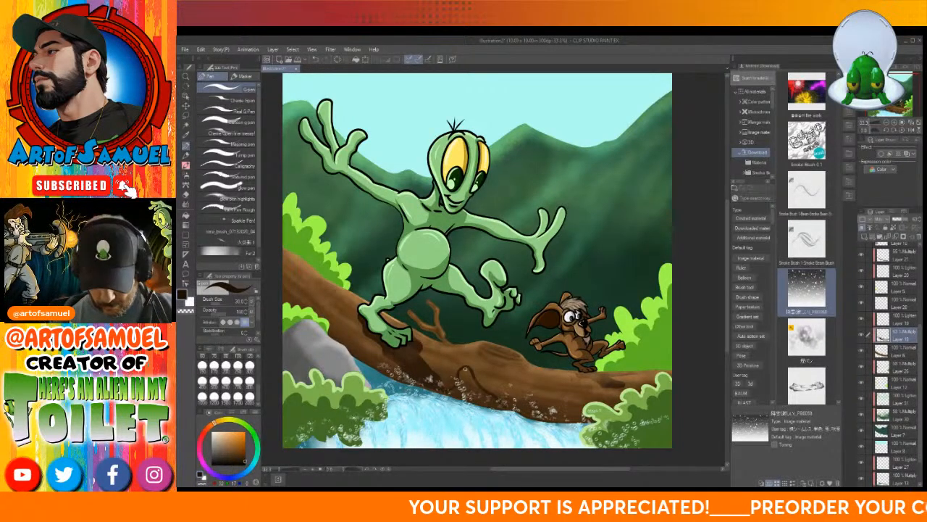
- Draw the bare branch's dark cast shadow down the side of the log on the log's Multiply layer
mouse_move(462, 371)
left_mouse_down()
mouse_move(450, 395)
mouse_move(470, 377)
mouse_move(480, 400)
left_mouse_up()
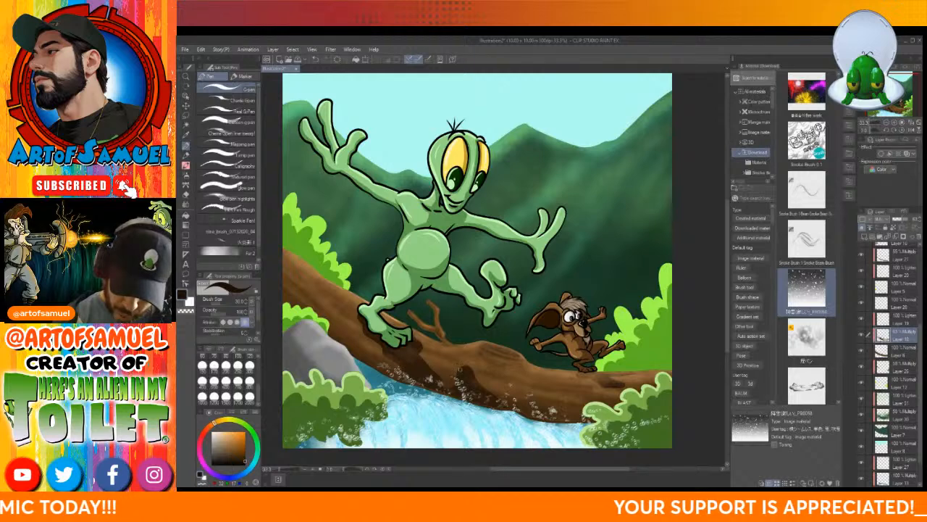
mouse_move(449, 344)
left_mouse_down()
mouse_move(476, 378)
mouse_move(449, 343)
left_mouse_up()
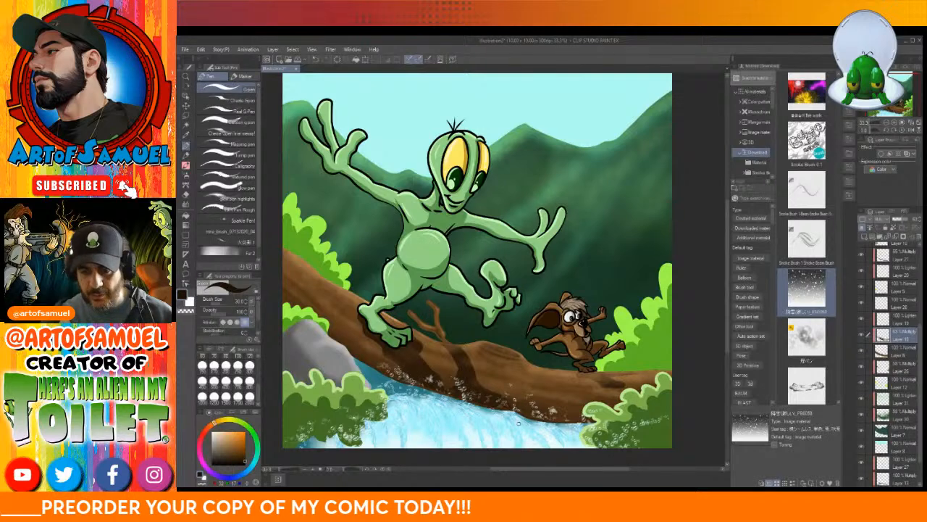
scroll(518, 422, "up", 2)
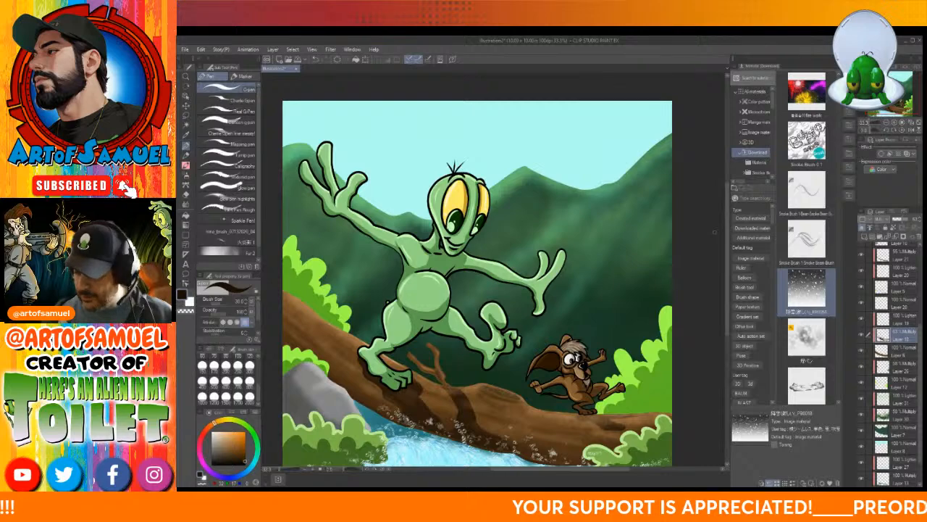
- Add a layer above the sky and paint white clouds across its upper part with the Cloud brush at size 300
left_click(893, 446)
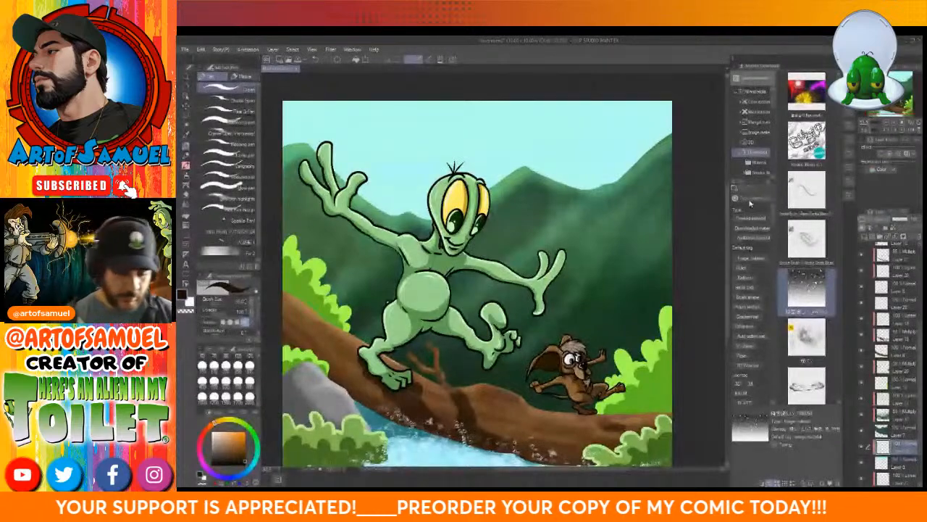
left_click(187, 179)
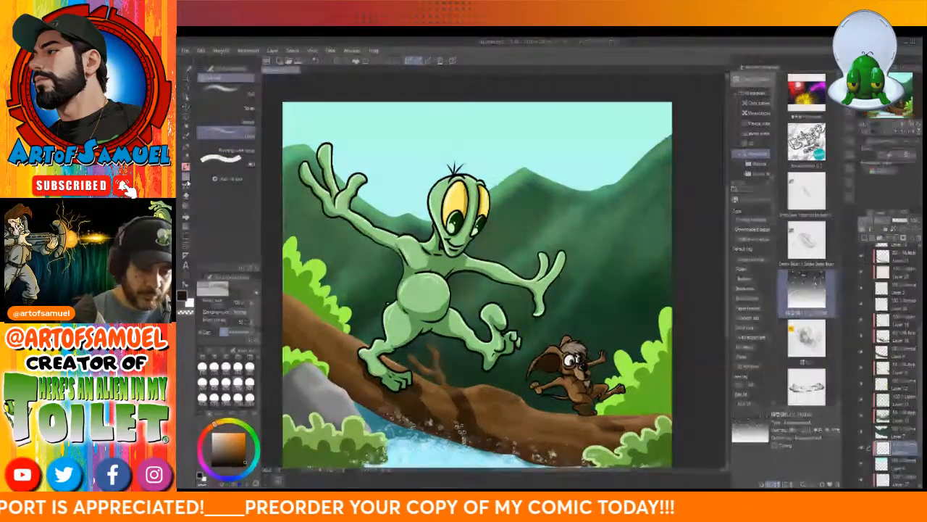
left_click(187, 160)
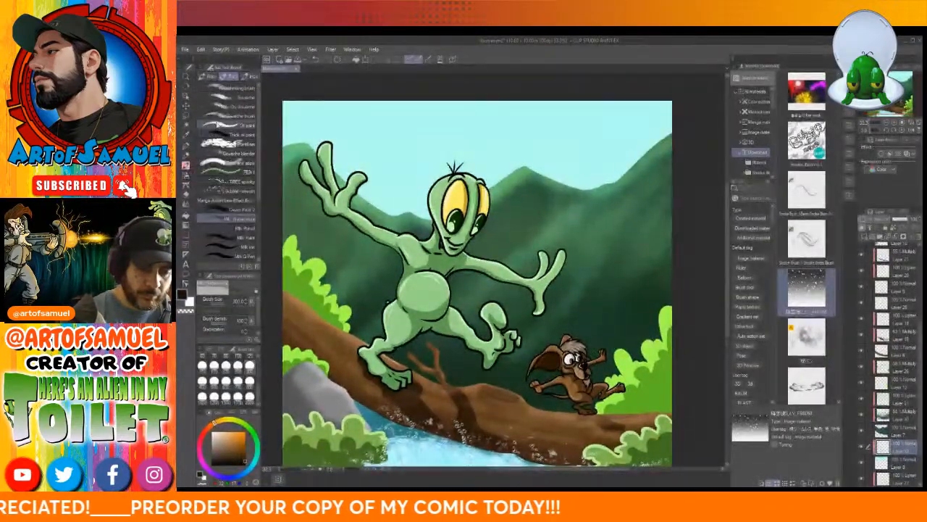
left_click(212, 76)
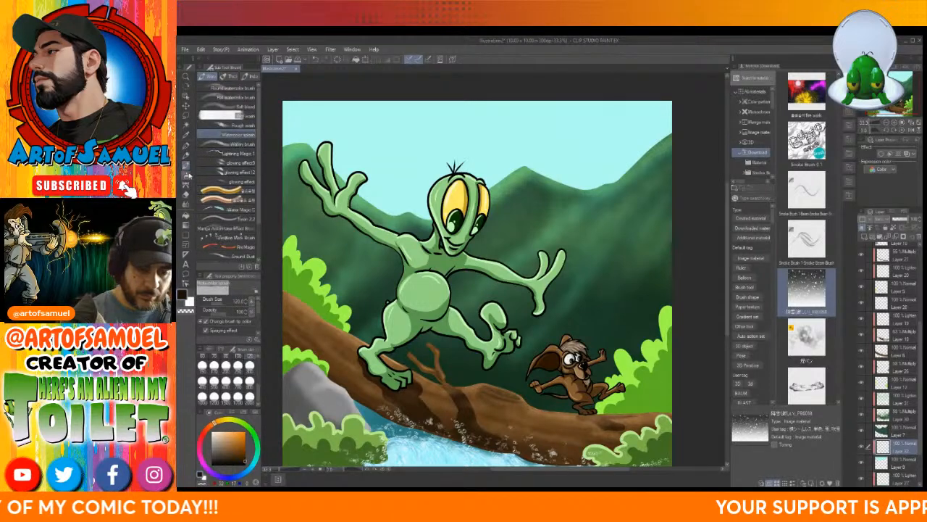
left_click(232, 77)
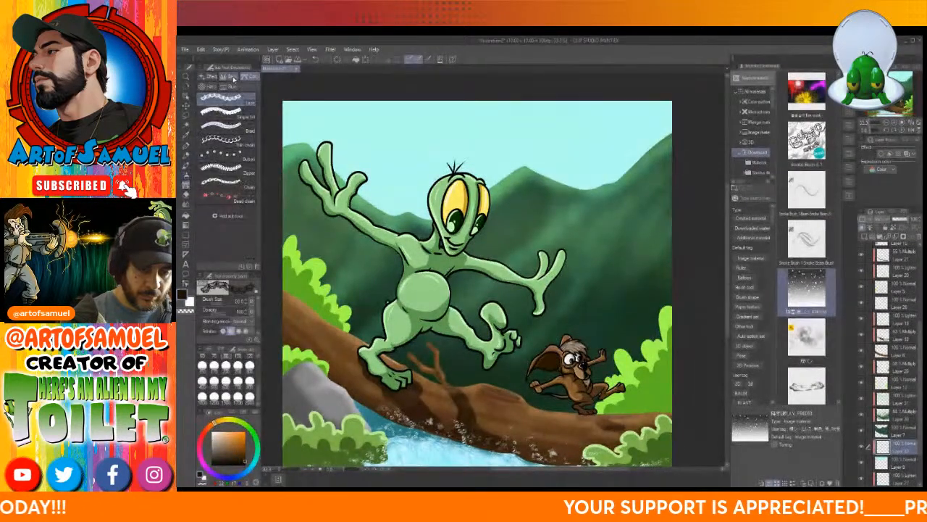
left_click(231, 76)
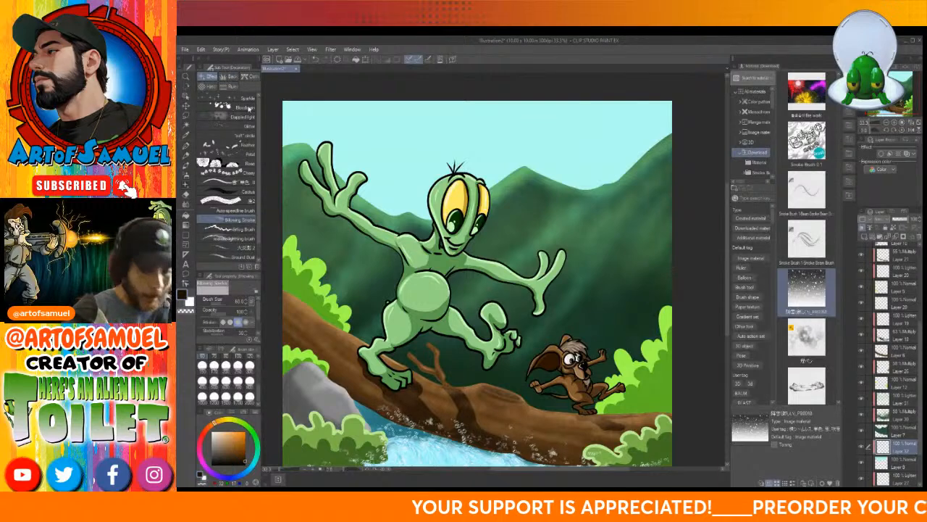
left_click(231, 77)
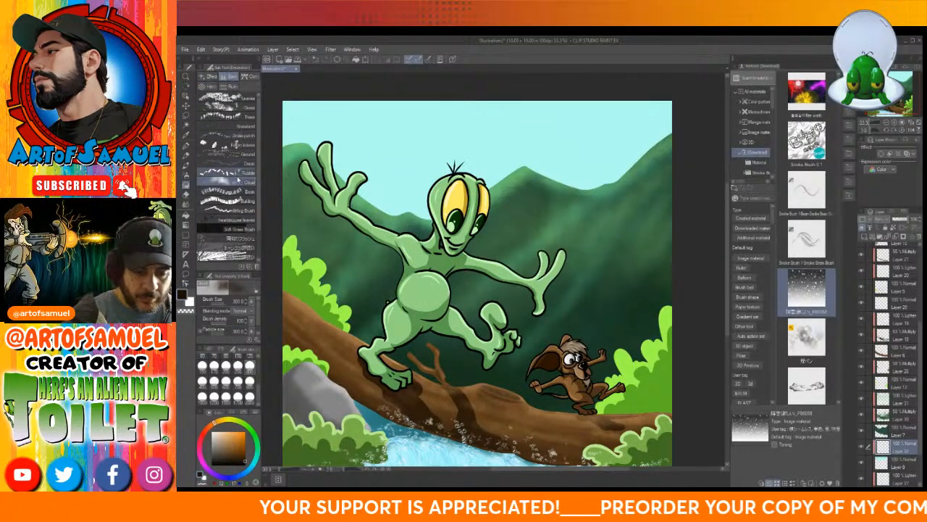
key("x")
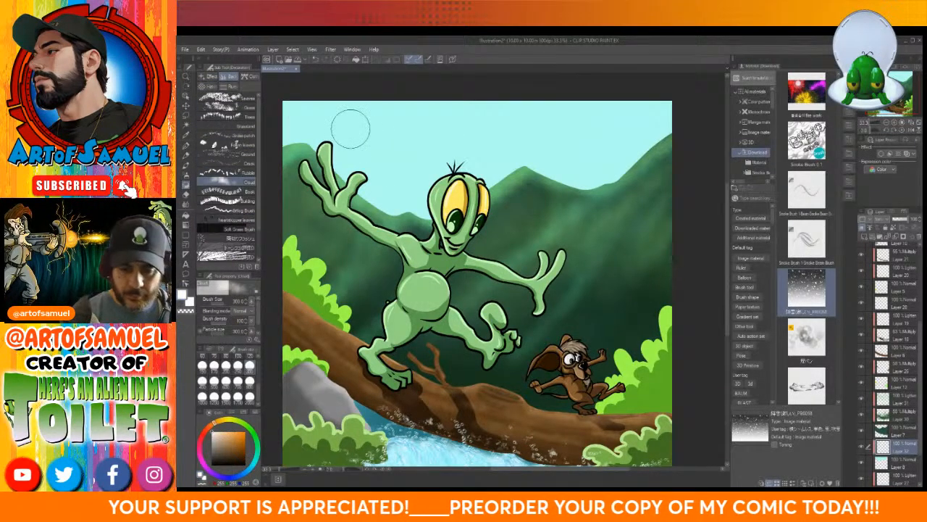
mouse_move(351, 129)
left_mouse_down()
mouse_move(300, 103)
mouse_move(301, 117)
mouse_move(285, 115)
mouse_move(367, 111)
mouse_move(311, 117)
left_mouse_up()
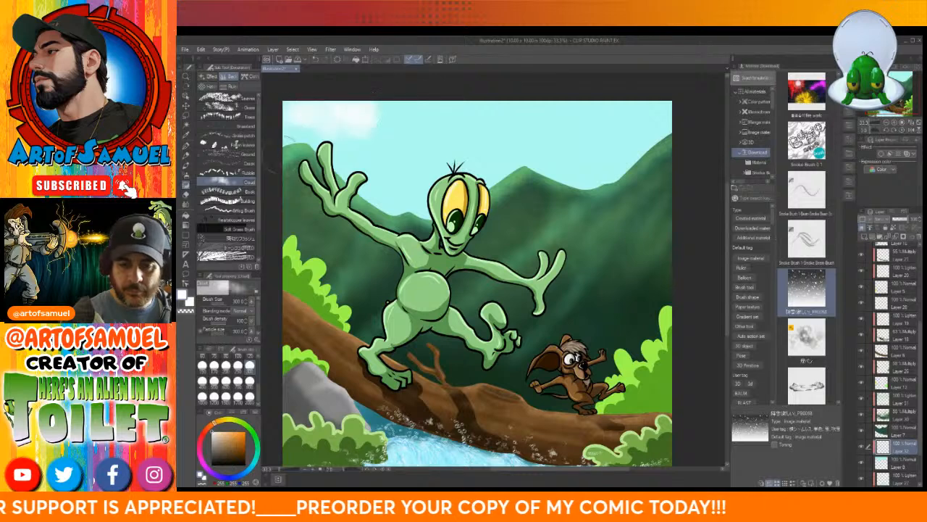
mouse_move(431, 154)
left_mouse_down()
mouse_move(409, 154)
mouse_move(487, 159)
mouse_move(492, 149)
mouse_move(532, 149)
mouse_move(429, 152)
mouse_move(642, 108)
mouse_move(698, 106)
mouse_move(495, 108)
left_mouse_up()
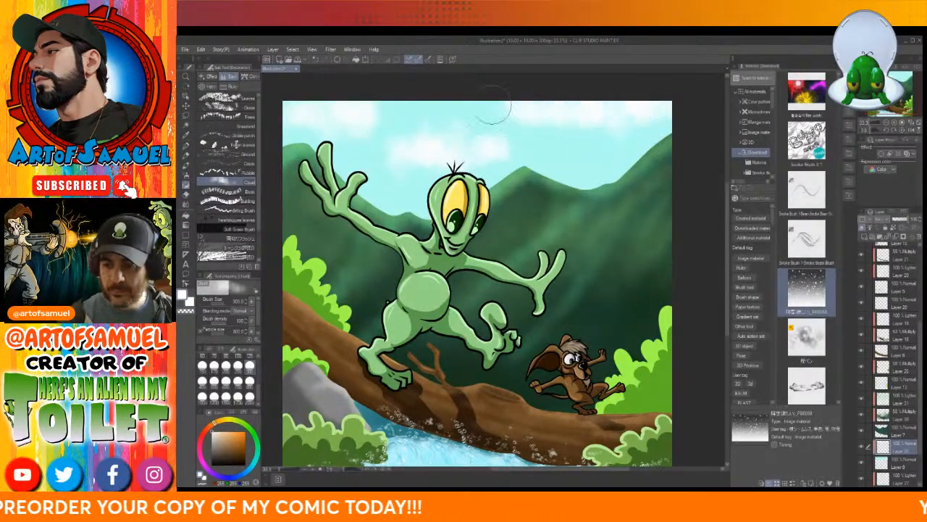
mouse_move(642, 114)
left_mouse_down()
mouse_move(674, 127)
mouse_move(606, 105)
mouse_move(523, 141)
mouse_move(584, 177)
mouse_move(612, 181)
mouse_move(535, 190)
left_mouse_up()
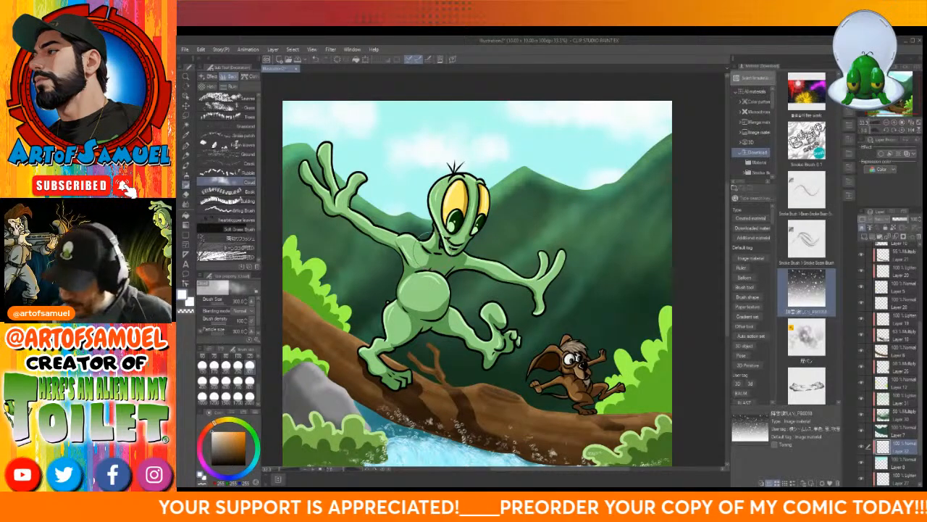
- Add a layer directly above the base sky layer and spray a light yellow glow around the alien's raised hand with the Soft airbrush
left_click(891, 459)
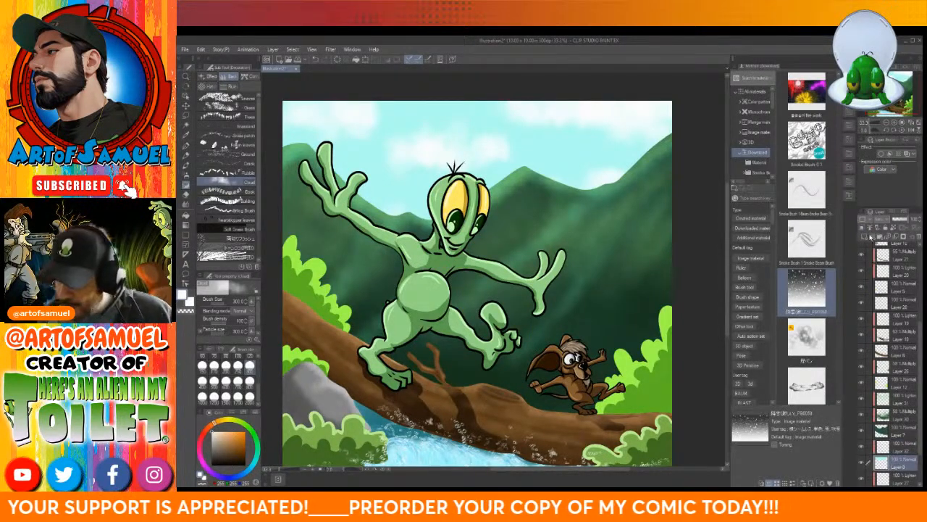
key("ctrl+z")
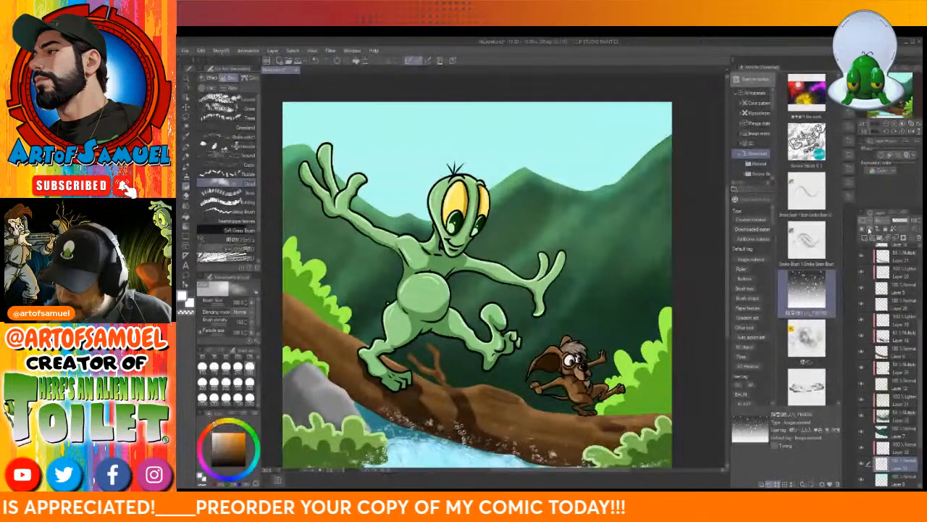
key("ctrl+y")
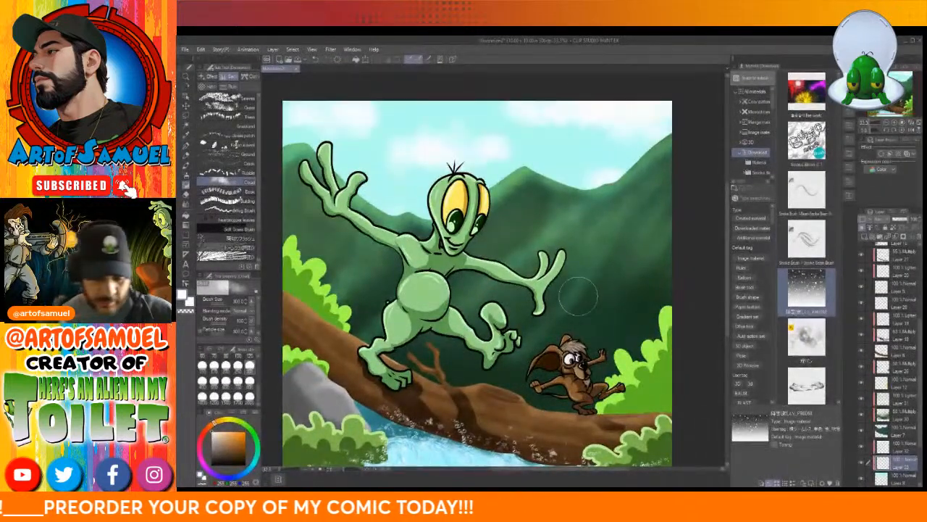
left_click(232, 433)
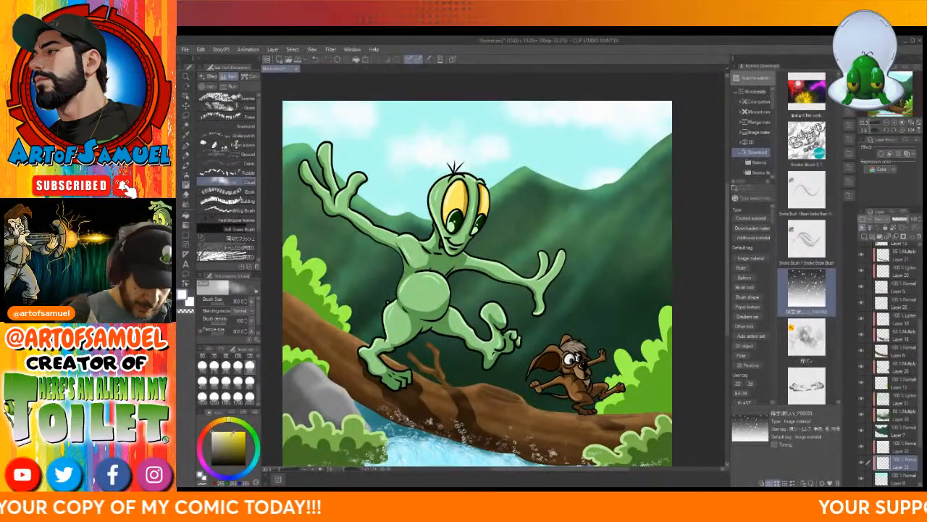
left_click(233, 432)
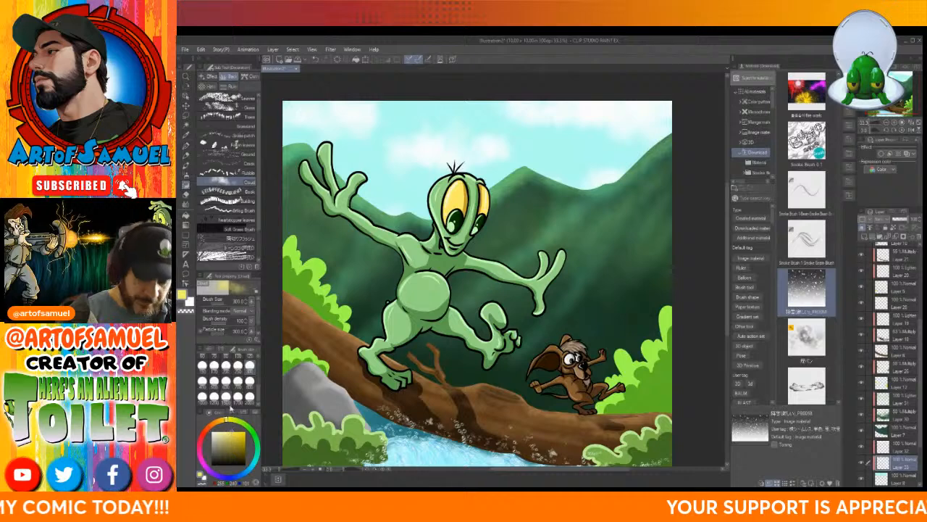
left_click(187, 181)
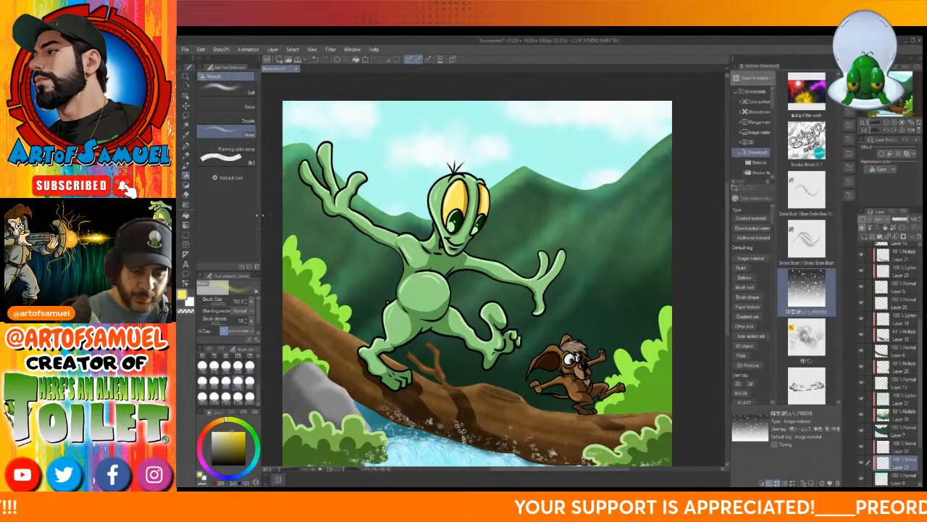
left_click(225, 88)
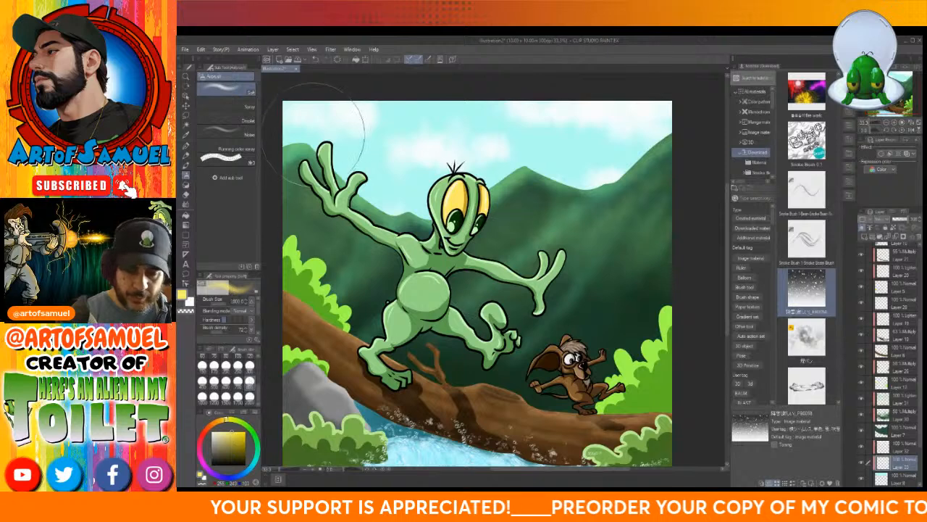
mouse_move(323, 120)
left_mouse_down()
mouse_move(412, 94)
mouse_move(289, 140)
mouse_move(398, 94)
mouse_move(316, 132)
mouse_move(303, 173)
mouse_move(341, 231)
mouse_move(356, 218)
mouse_move(325, 163)
mouse_move(351, 231)
mouse_move(310, 182)
mouse_move(312, 170)
mouse_move(394, 116)
mouse_move(398, 102)
mouse_move(353, 185)
left_mouse_up()
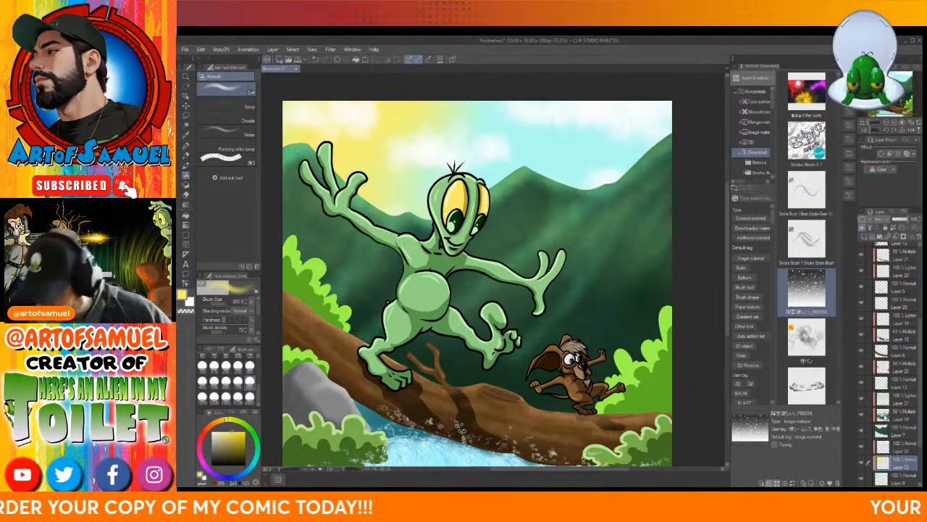
- Add a clipped Overlay layer above the mountain layers and spray yellow light along the ridges and slopes with the Soft airbrush
left_click(887, 398)
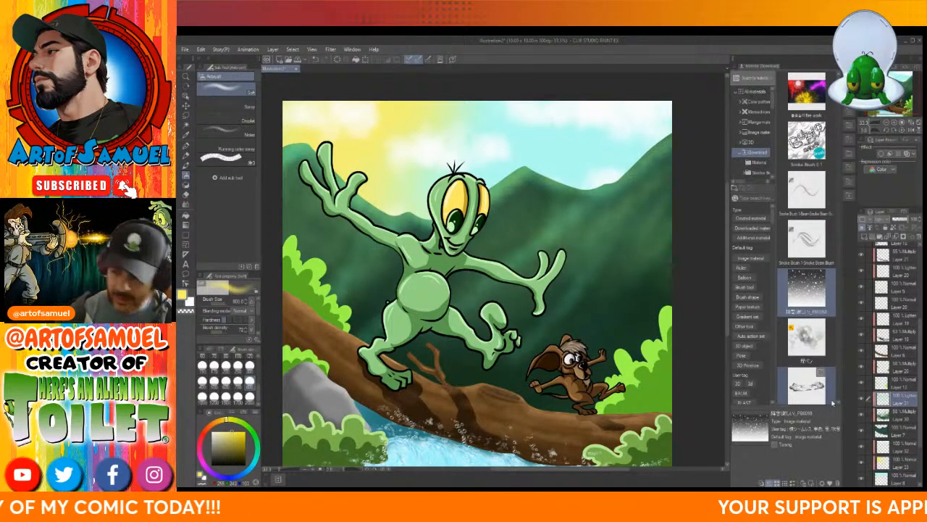
left_click(880, 220)
left_click(890, 303)
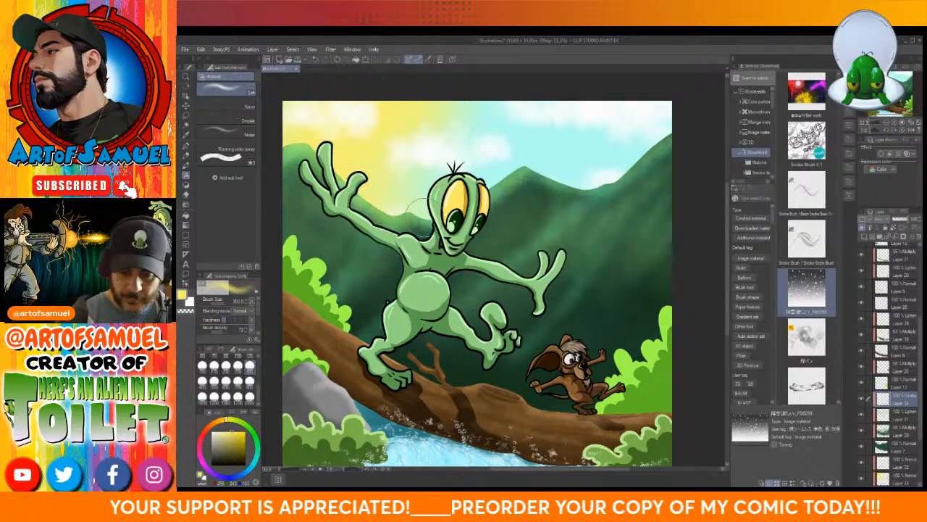
left_click(656, 148)
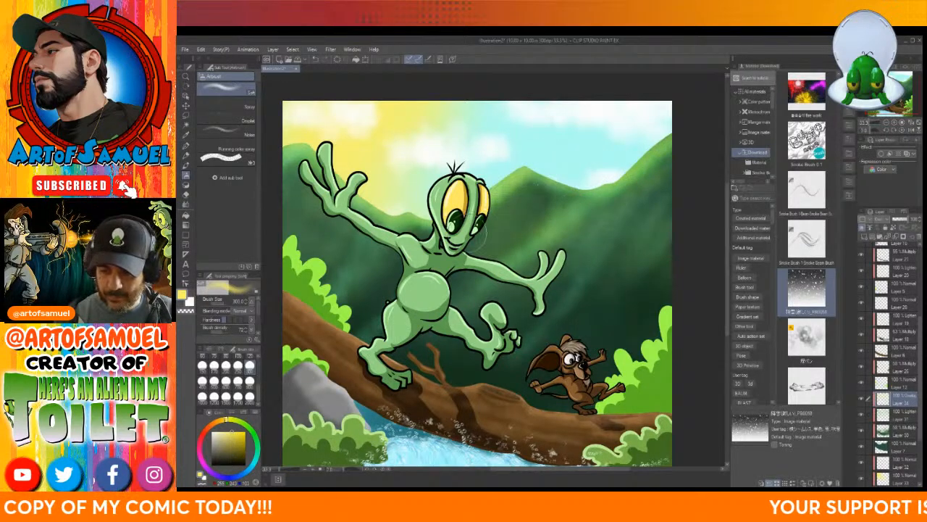
mouse_move(301, 134)
left_mouse_down()
mouse_move(406, 210)
mouse_move(352, 182)
mouse_move(326, 259)
mouse_move(362, 259)
mouse_move(359, 294)
mouse_move(377, 311)
mouse_move(492, 224)
mouse_move(492, 258)
left_mouse_up()
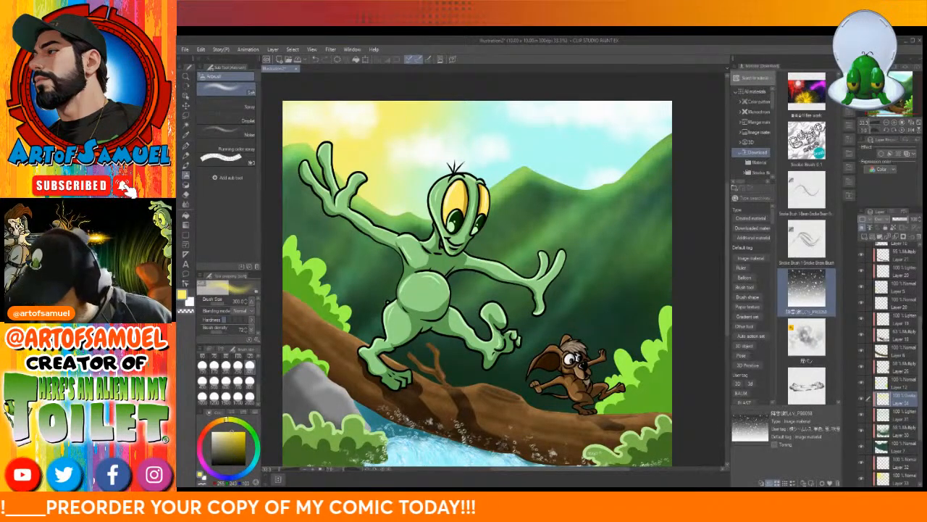
- Open the character folder, add a clipped layer above the alien's colour layers and set its blending mode to Overlay
scroll(892, 341, "up", 5)
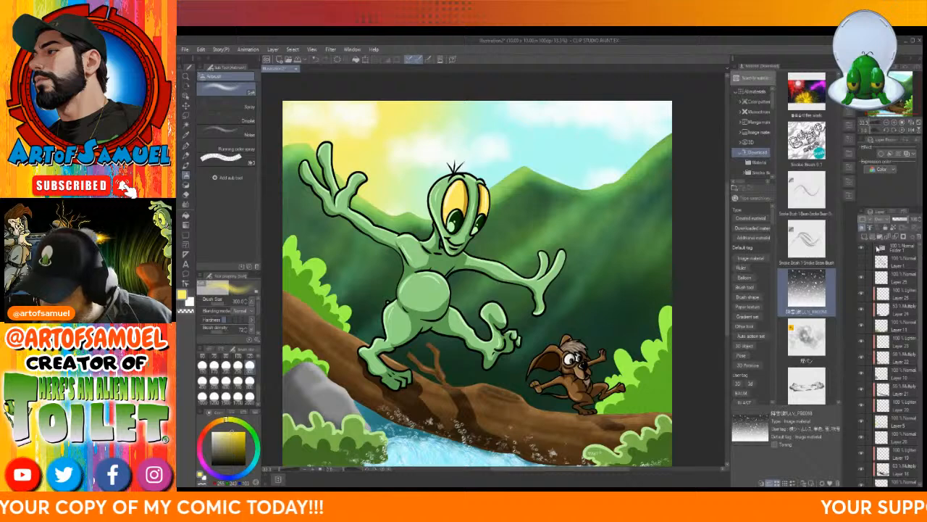
left_click(877, 251)
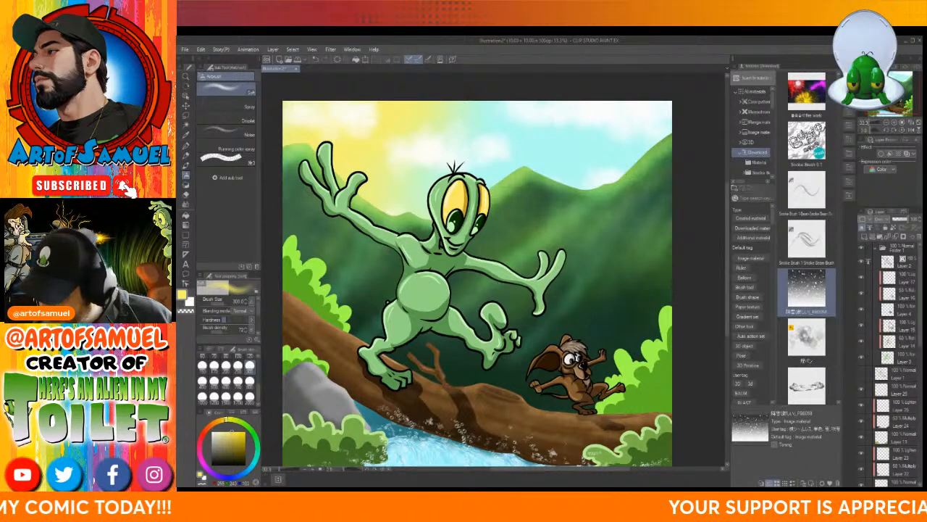
left_click(891, 324)
left_click(887, 229)
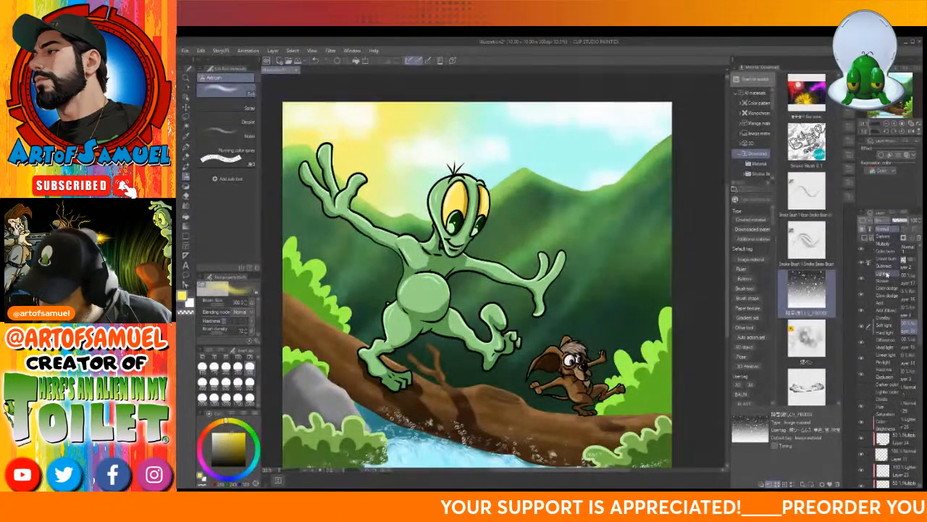
left_click(888, 318)
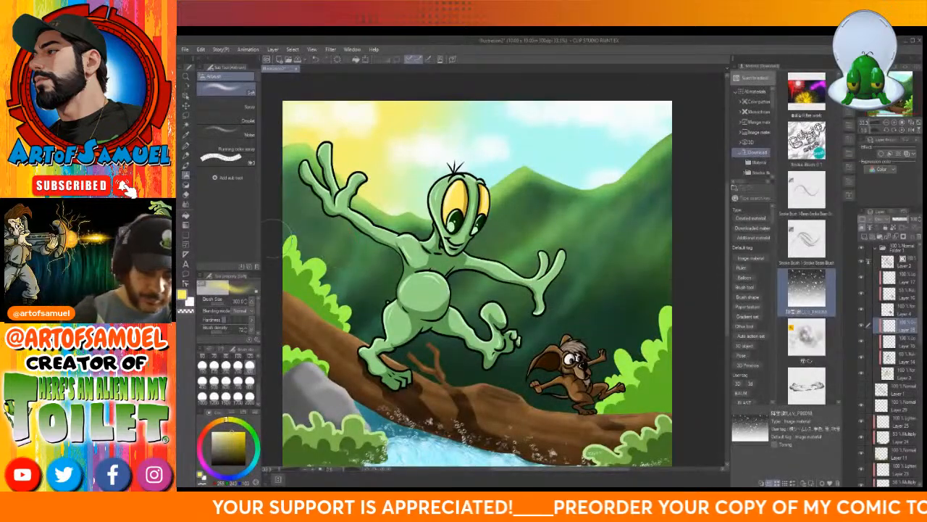
- Spray yellow light over the alien's raised hand, arms, head, belly and legs with the Soft airbrush at size 120
left_click(249, 367)
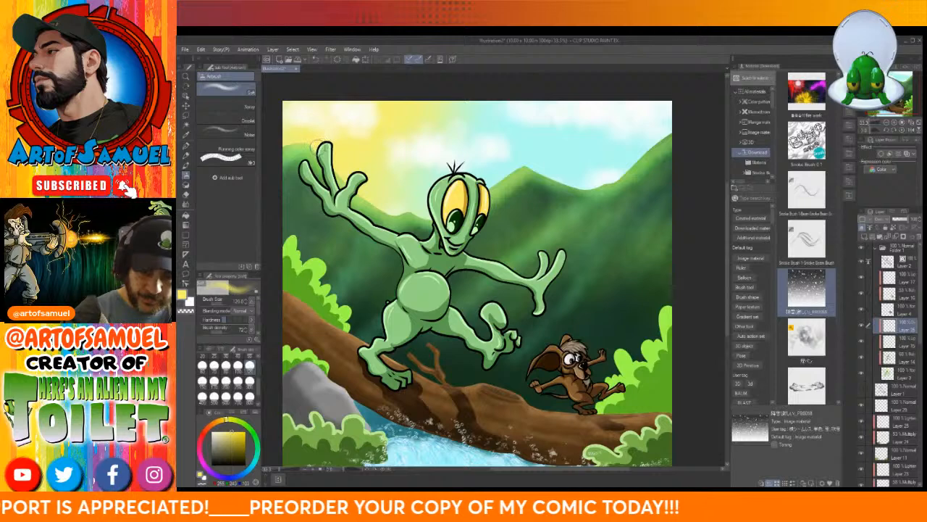
mouse_move(319, 147)
left_mouse_down()
mouse_move(331, 151)
mouse_move(337, 191)
mouse_move(371, 172)
left_mouse_up()
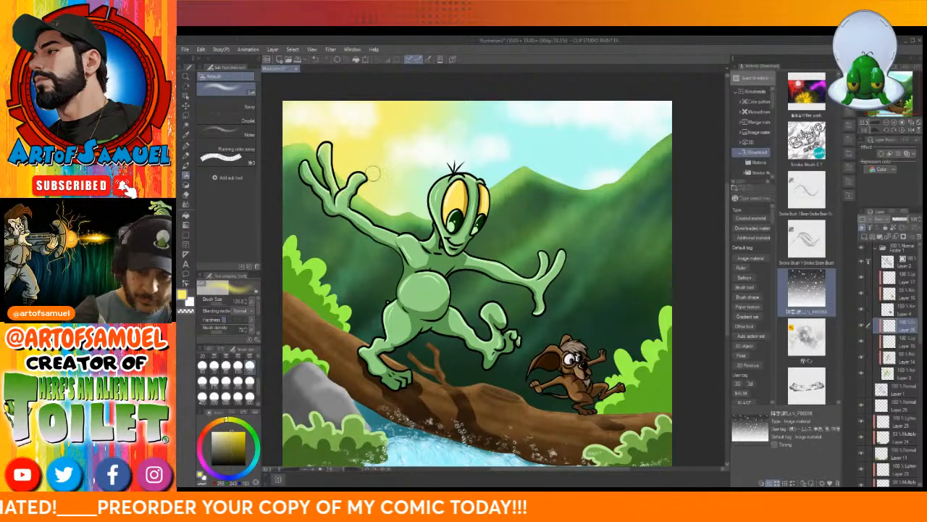
mouse_move(310, 168)
left_mouse_down()
mouse_move(366, 223)
mouse_move(434, 232)
left_mouse_up()
mouse_move(461, 172)
left_mouse_down()
mouse_move(445, 174)
mouse_move(435, 197)
mouse_move(486, 180)
mouse_move(479, 175)
mouse_move(437, 234)
left_mouse_up()
left_click_drag(434, 187, 435, 230)
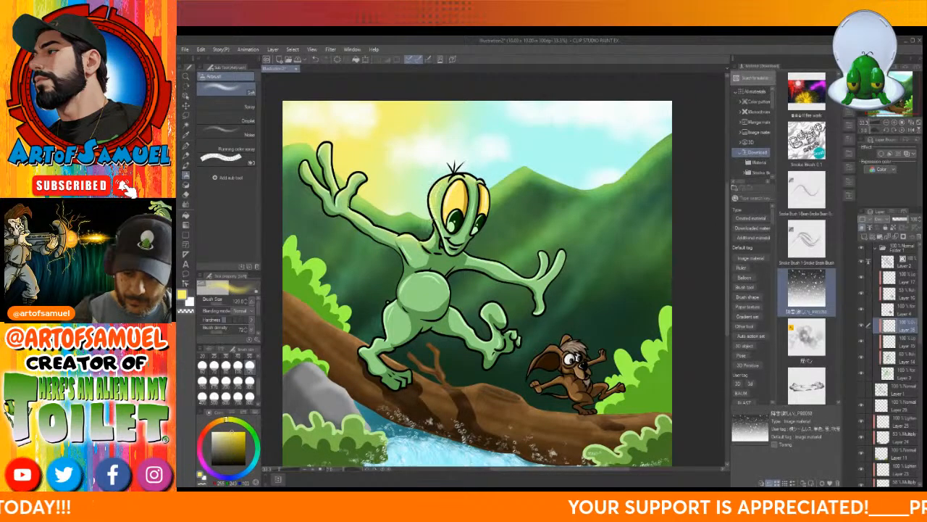
left_click_drag(420, 269, 459, 295)
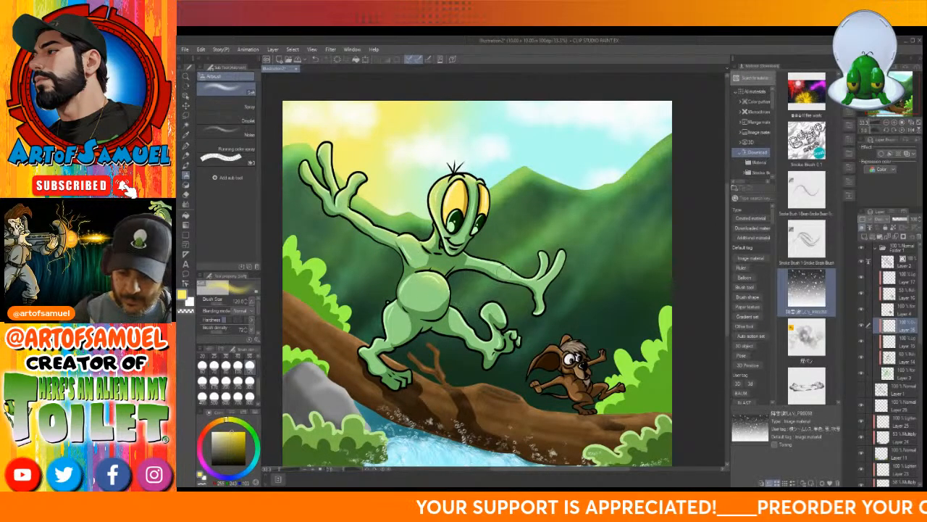
mouse_move(472, 253)
left_mouse_down()
mouse_move(501, 266)
mouse_move(540, 264)
left_mouse_up()
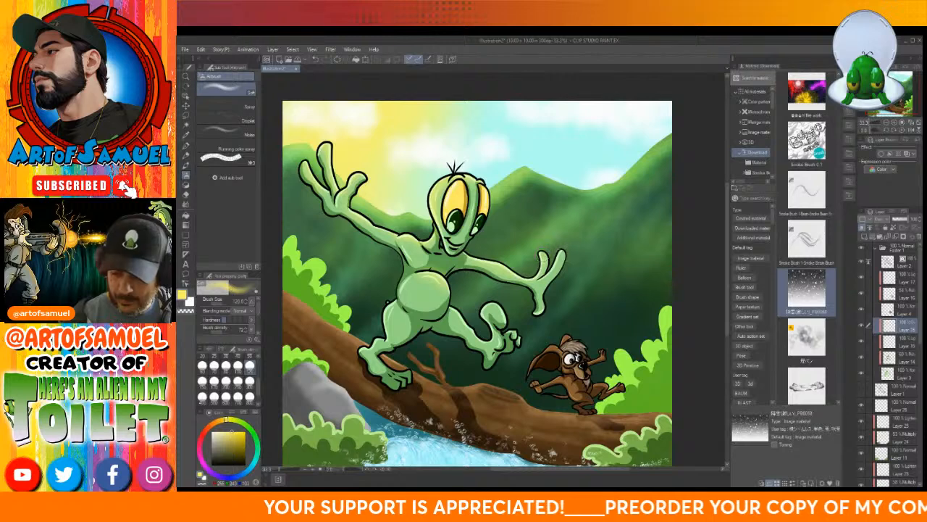
mouse_move(394, 296)
left_mouse_down()
mouse_move(384, 333)
mouse_move(356, 350)
left_mouse_up()
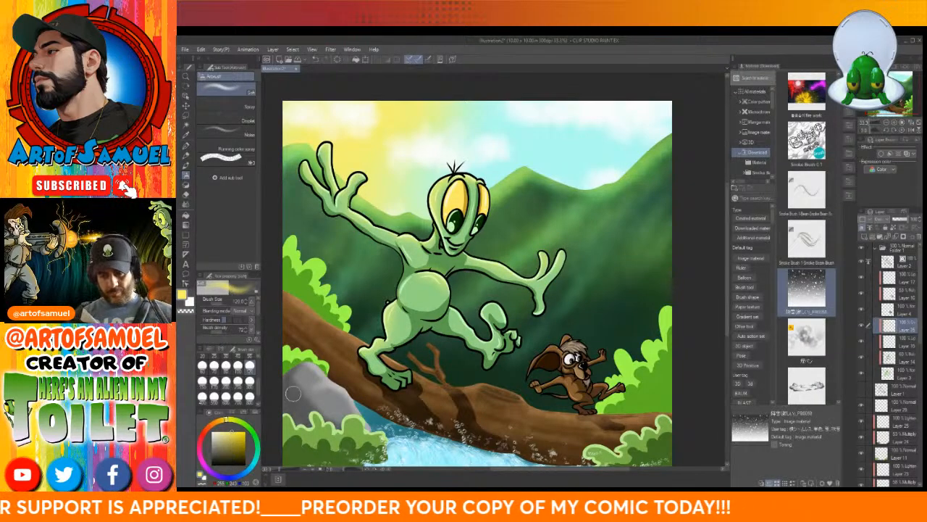
mouse_move(455, 305)
left_mouse_down()
mouse_move(486, 334)
mouse_move(487, 308)
mouse_move(501, 305)
mouse_move(516, 335)
left_mouse_up()
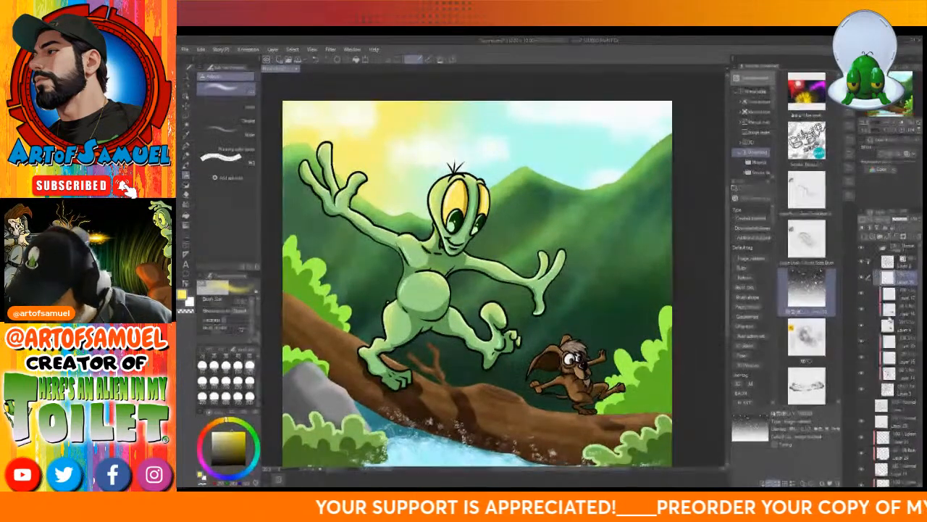
- Spray yellow light over the small creature's tuft of hair with the Soft airbrush at size 70 on its own layer
left_click_drag(565, 342, 575, 333)
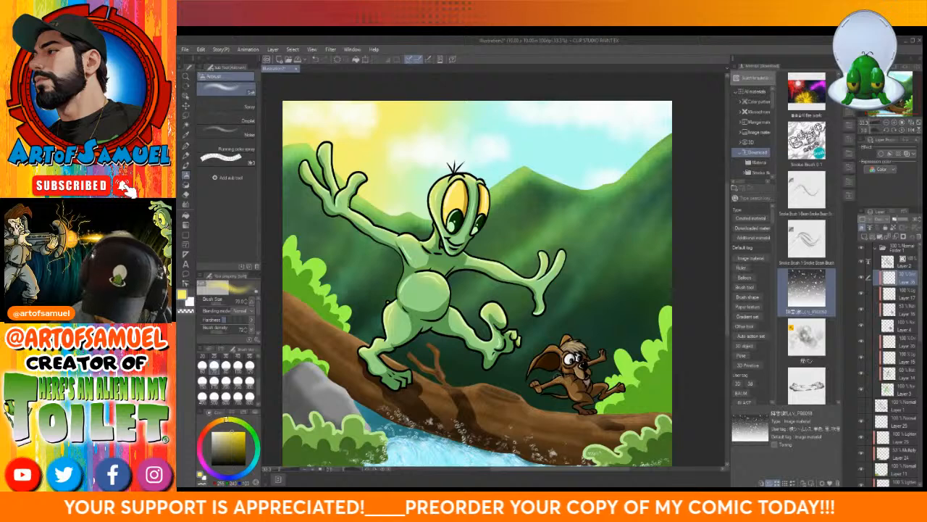
- Spray yellow light along the small creature's raised arm with the Soft airbrush at size 70
left_click_drag(588, 361, 601, 351)
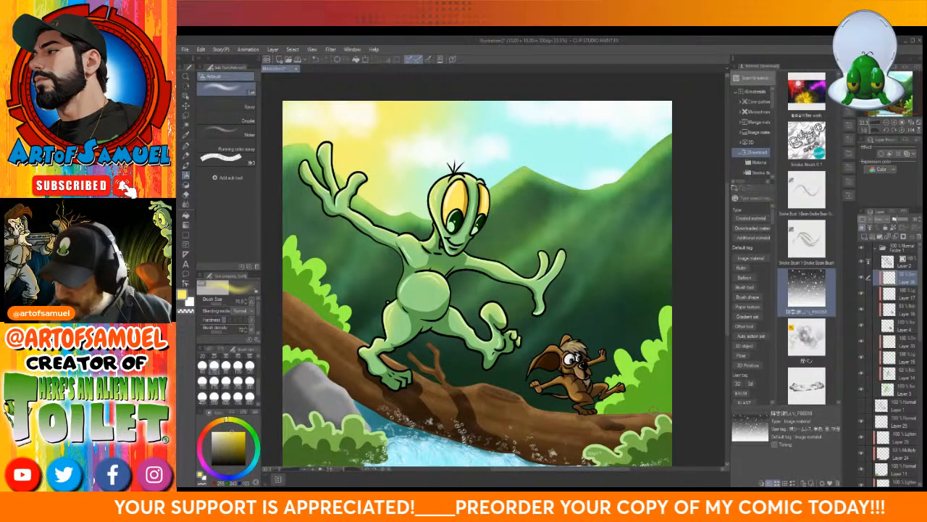
- Collapse the character folder, add a clipped layer above the log's shading and highlight layers and set its blending mode to Overlay
scroll(892, 304, "down", 5)
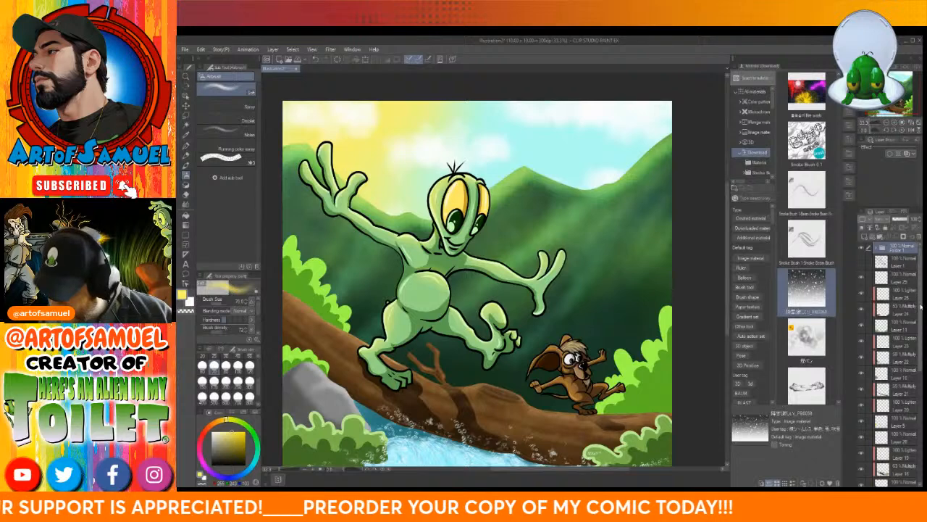
scroll(920, 307, "down", 8)
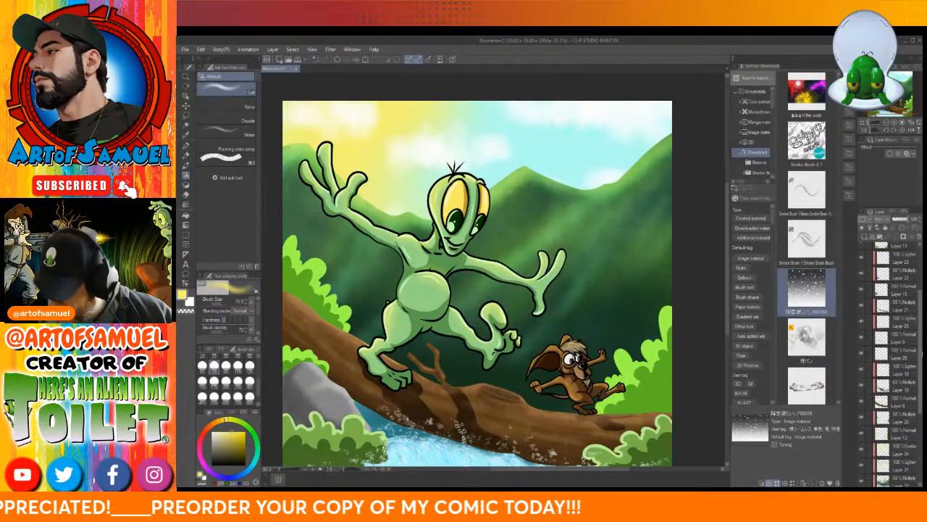
scroll(895, 327, "down", 3)
left_click(898, 346)
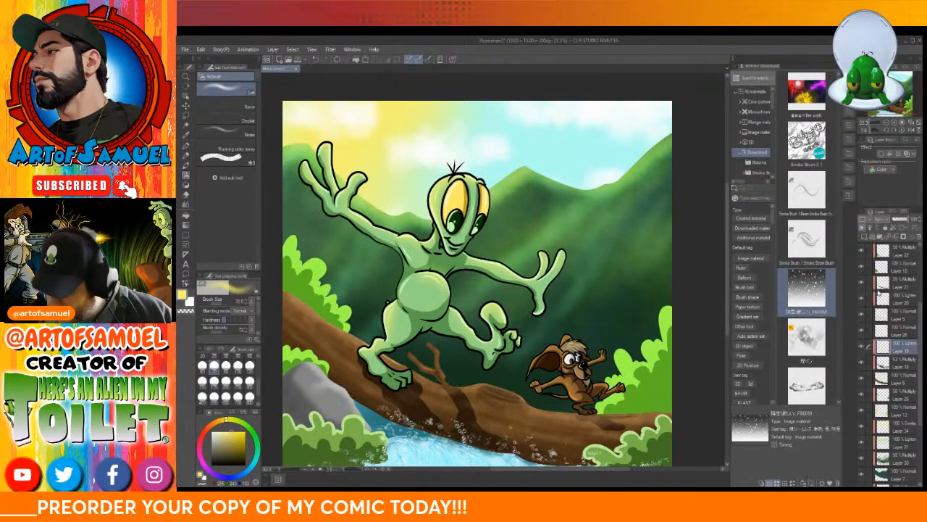
left_click(865, 236)
left_click(882, 219)
left_click(886, 315)
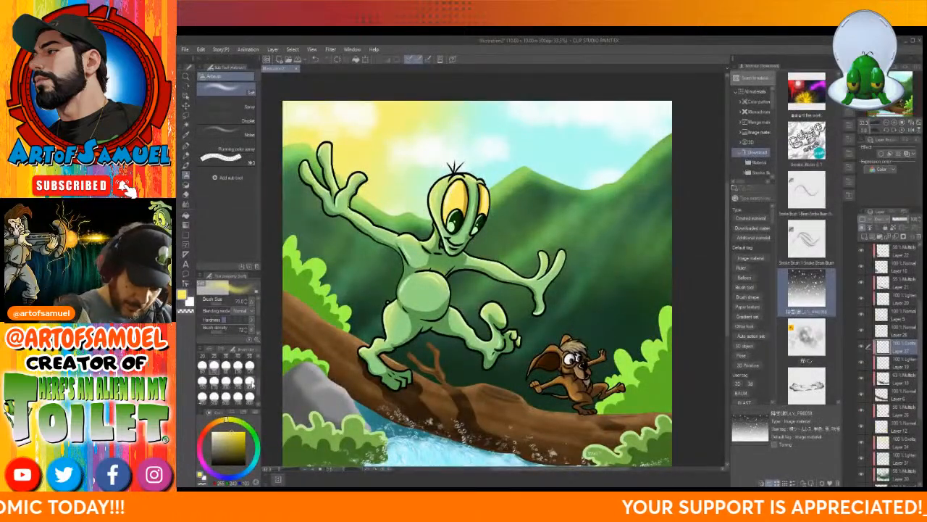
- Spray yellow light along the upper side of the log and its branch with the Soft airbrush at size 300
left_click(250, 384)
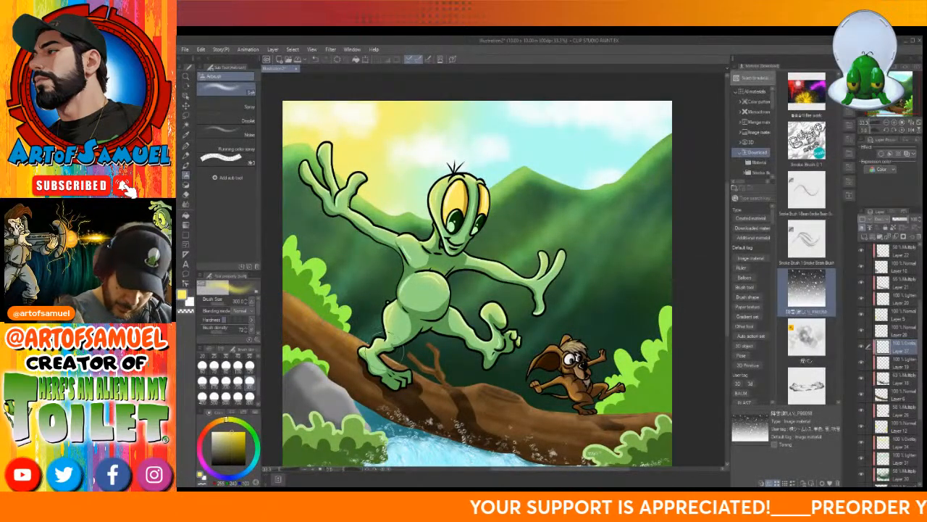
mouse_move(406, 354)
left_mouse_down()
mouse_move(438, 386)
mouse_move(433, 346)
mouse_move(429, 385)
mouse_move(500, 384)
mouse_move(565, 407)
mouse_move(678, 418)
left_mouse_up()
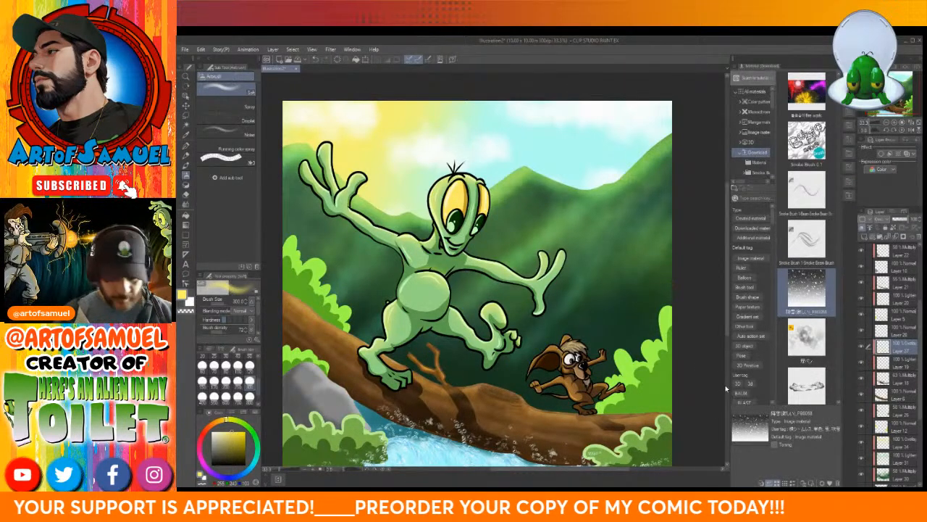
scroll(731, 256, "down", 2)
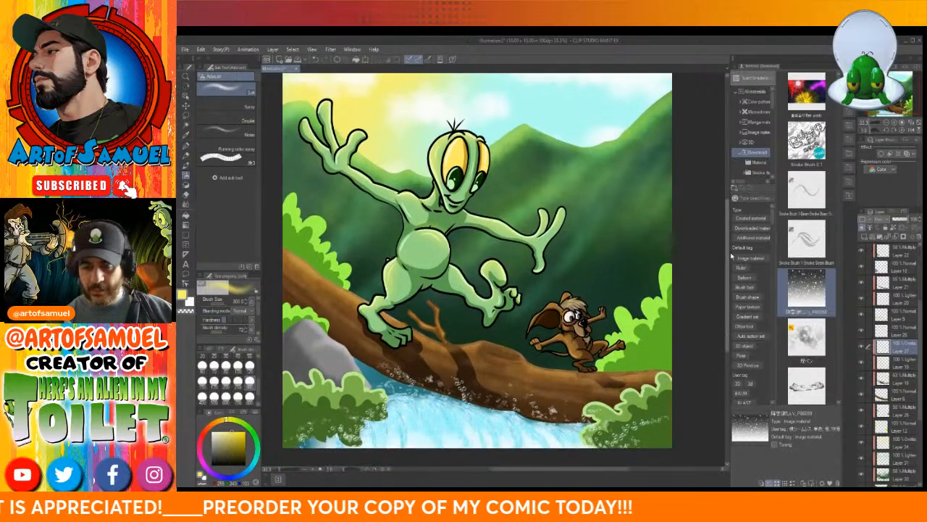
scroll(731, 256, "up", 1)
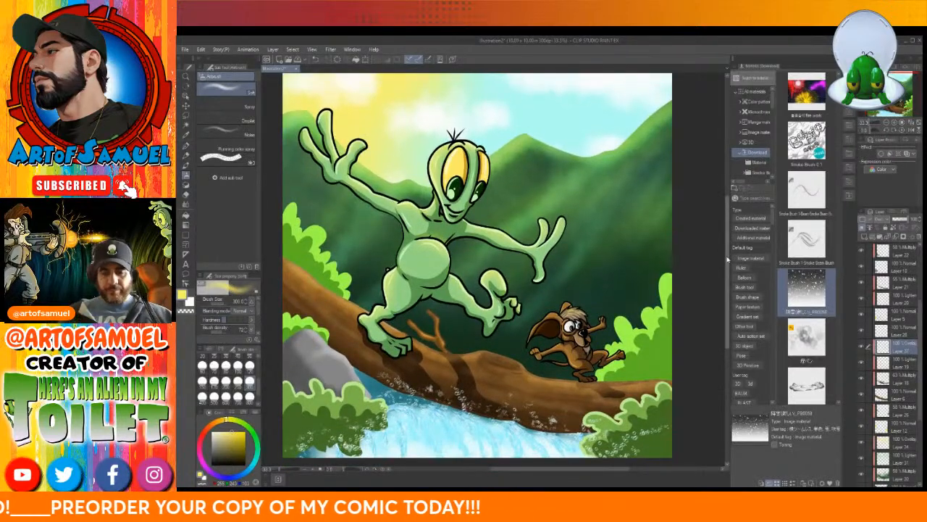